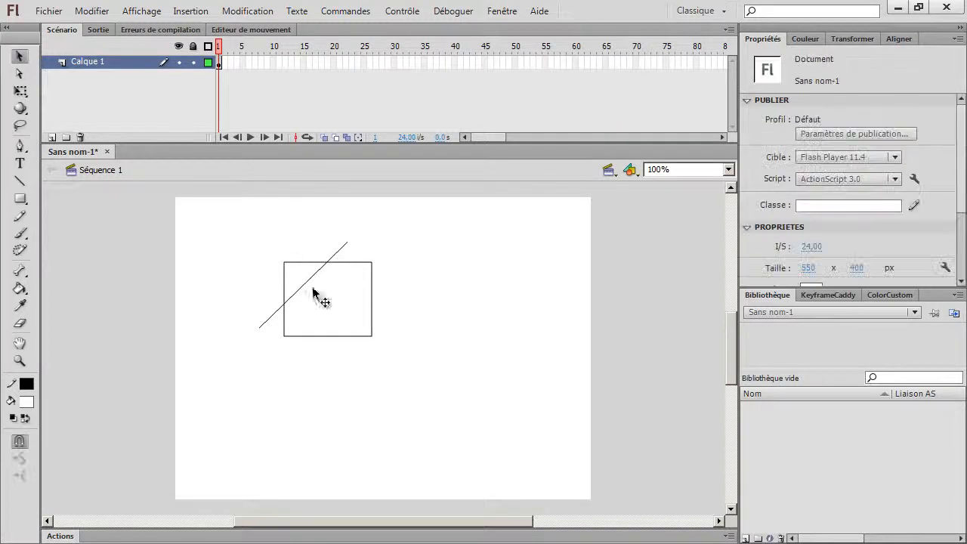
Move the triangle cut off by the diagonal line away from the rectangle and bend its sides into curves.
double_click(305, 277)
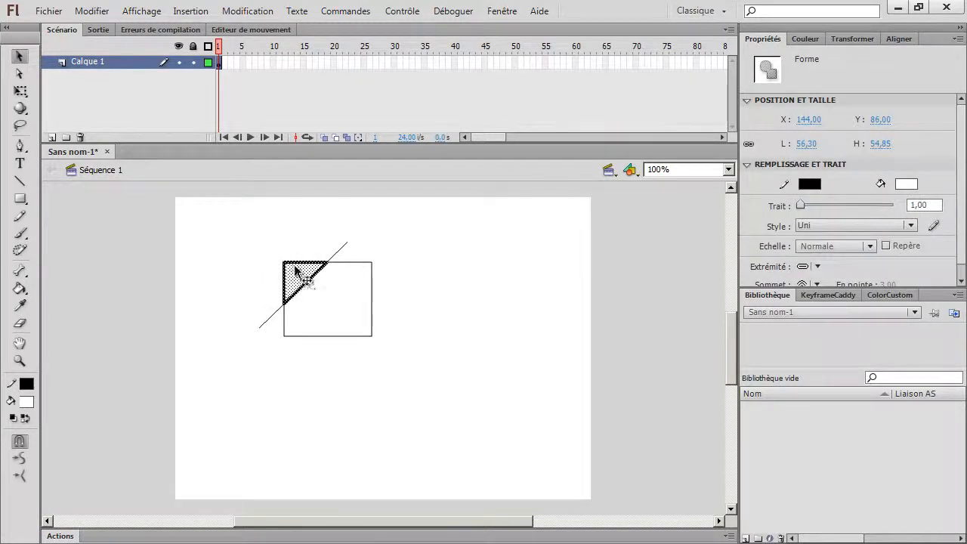
left_click_drag(306, 278, 248, 254)
left_click(281, 264)
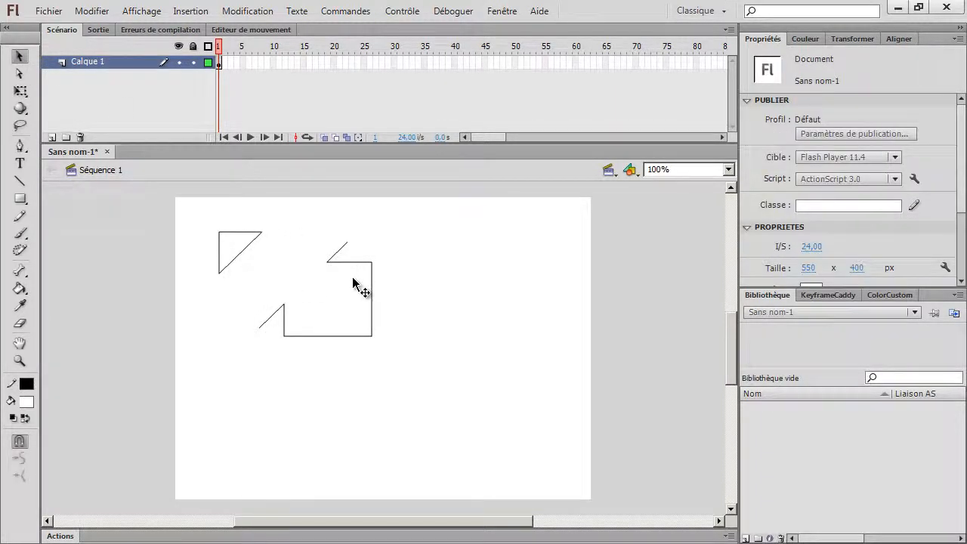
mouse_move(242, 255)
left_mouse_down()
mouse_move(260, 271)
mouse_move(242, 244)
mouse_move(229, 259)
left_mouse_up()
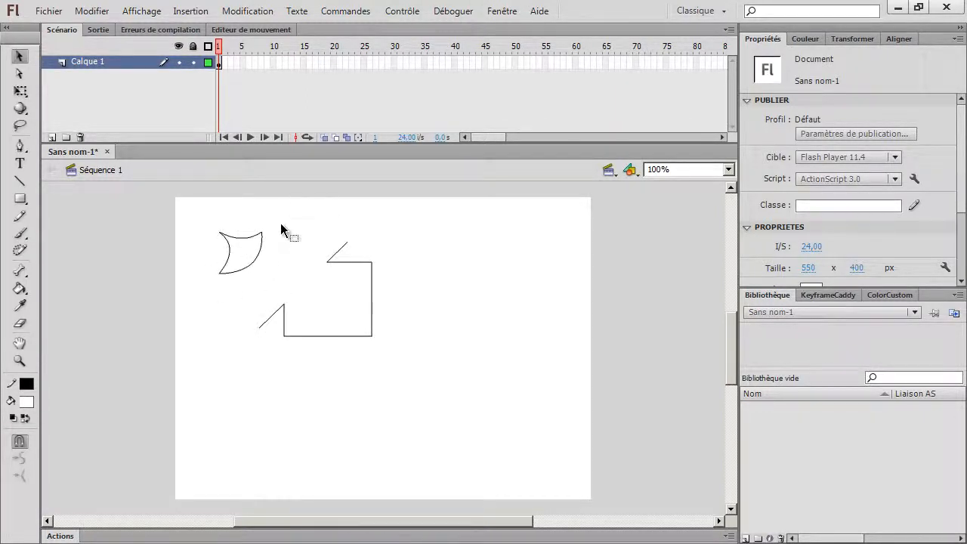
Delete the curved outline on the small shape's lower-right edge and recolor its fill bright red.
left_click(261, 261)
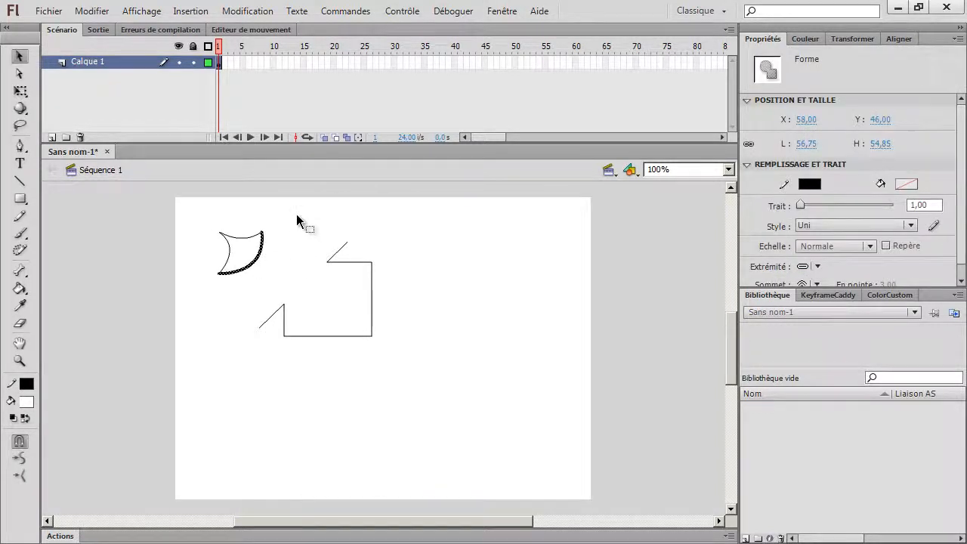
key("Delete")
left_click(254, 263)
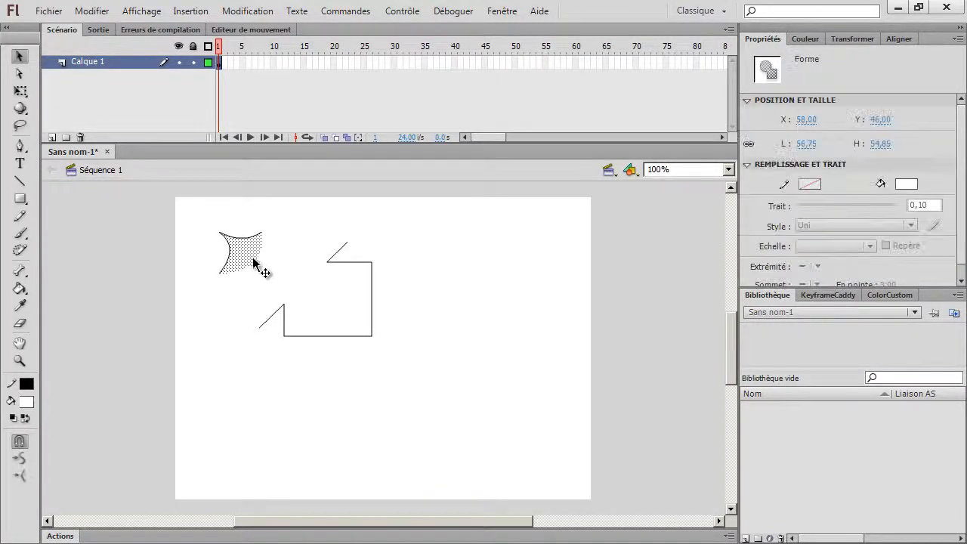
left_click(891, 296)
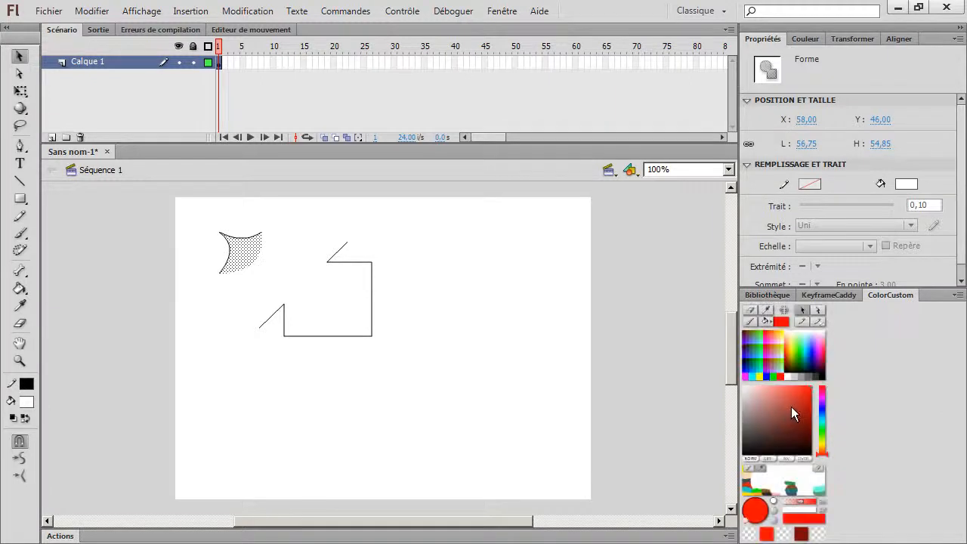
left_click(810, 398)
left_click(444, 284)
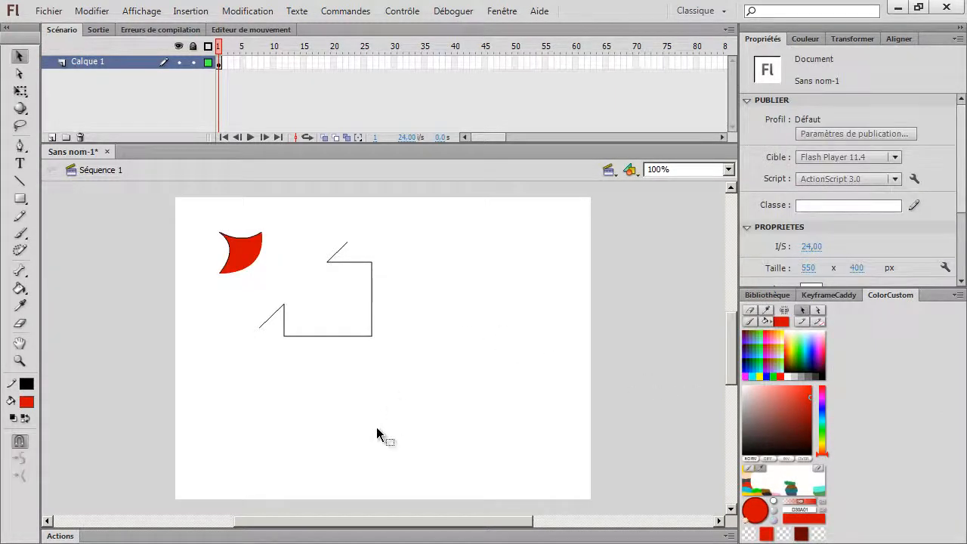
Delete the remaining outlines and the red shape to empty the stage.
right_click(443, 324)
left_click(445, 273)
left_click(449, 374)
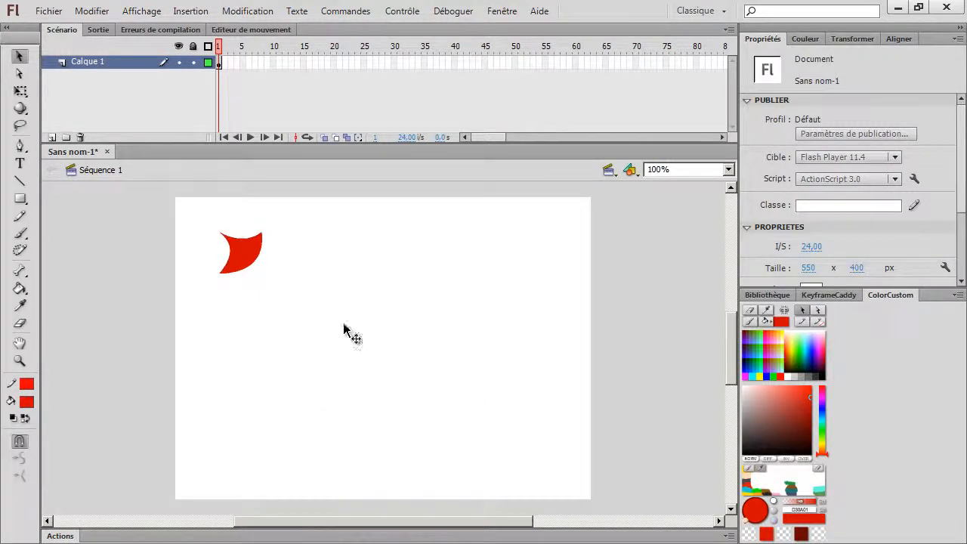
left_click_drag(185, 203, 294, 317)
key("Delete")
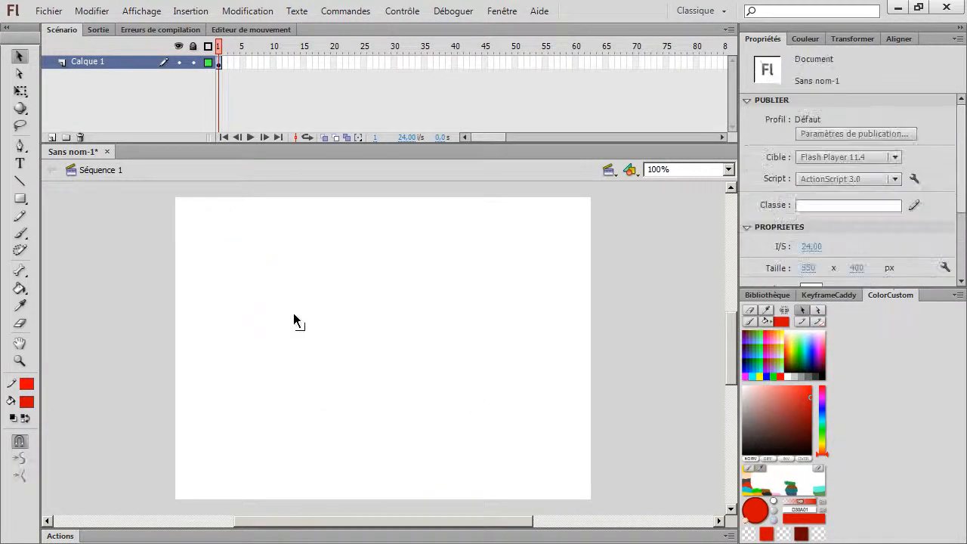
key("ctrl+v")
left_click(498, 437)
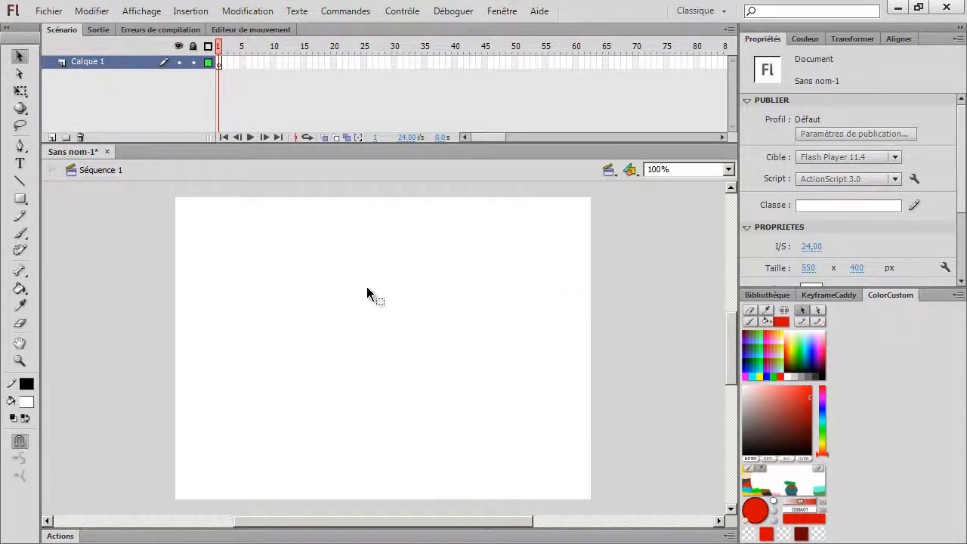
Examine the workspace choices and the color, transform, align, properties, library, KeyframeCaddy and ColorCustom panels.
left_click(721, 11)
left_click(713, 25)
left_click(806, 36)
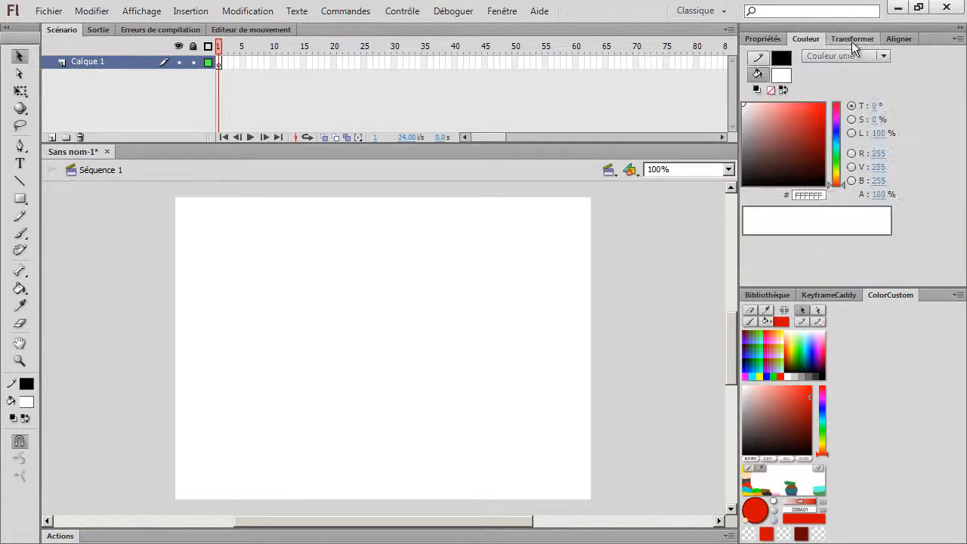
left_click(847, 38)
left_click(898, 39)
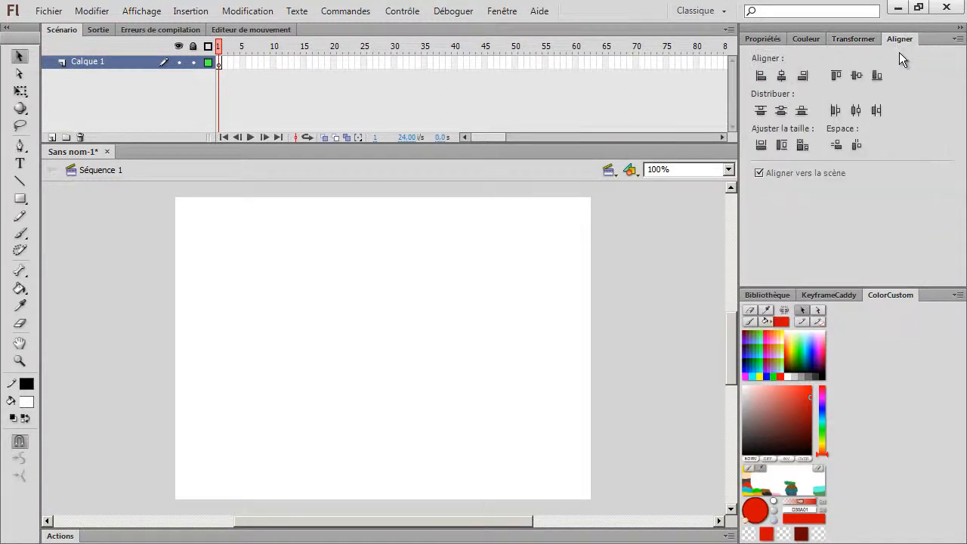
left_click(762, 39)
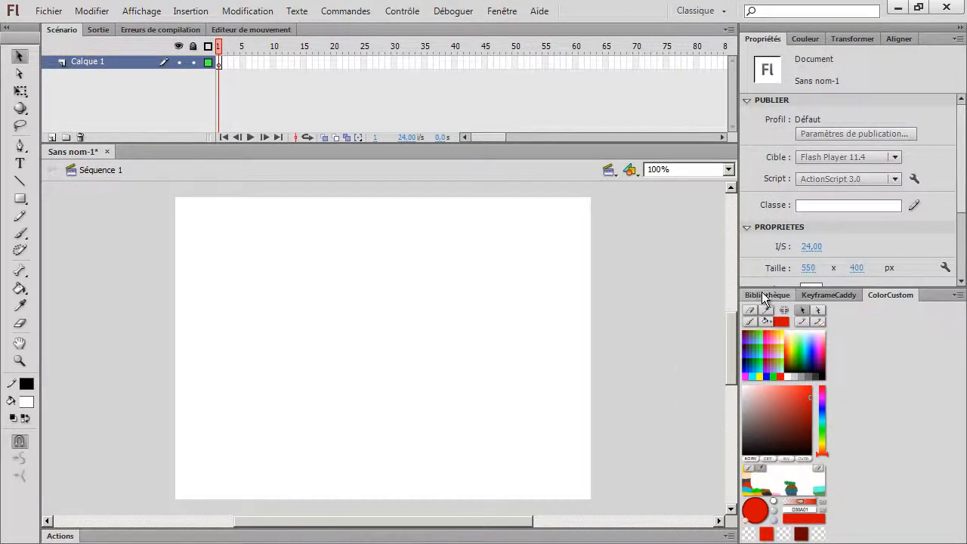
left_click(763, 295)
left_click(832, 296)
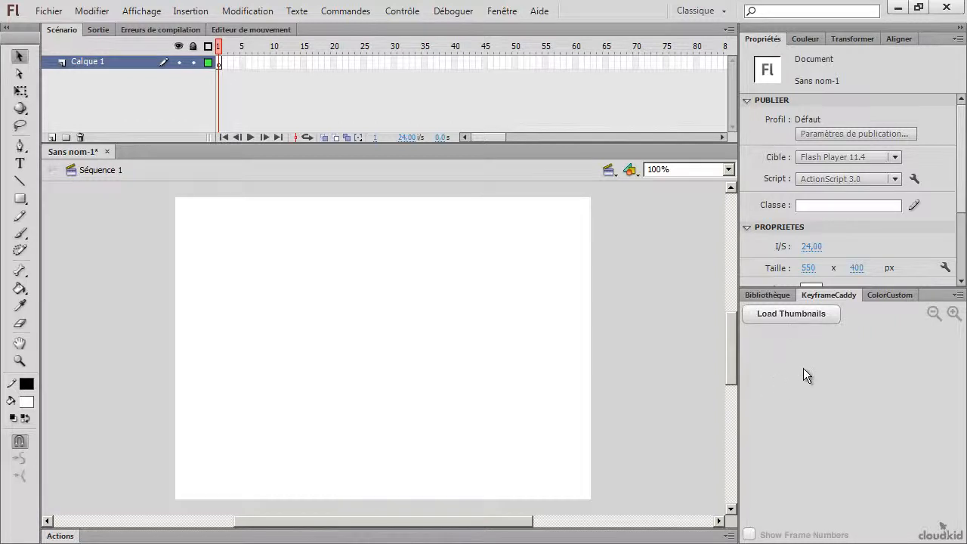
left_click(885, 295)
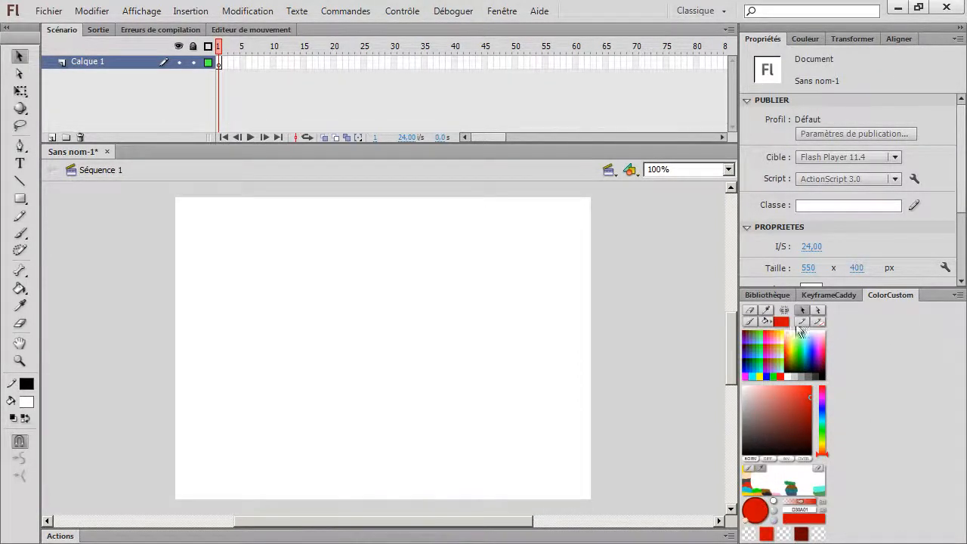
left_click(766, 295)
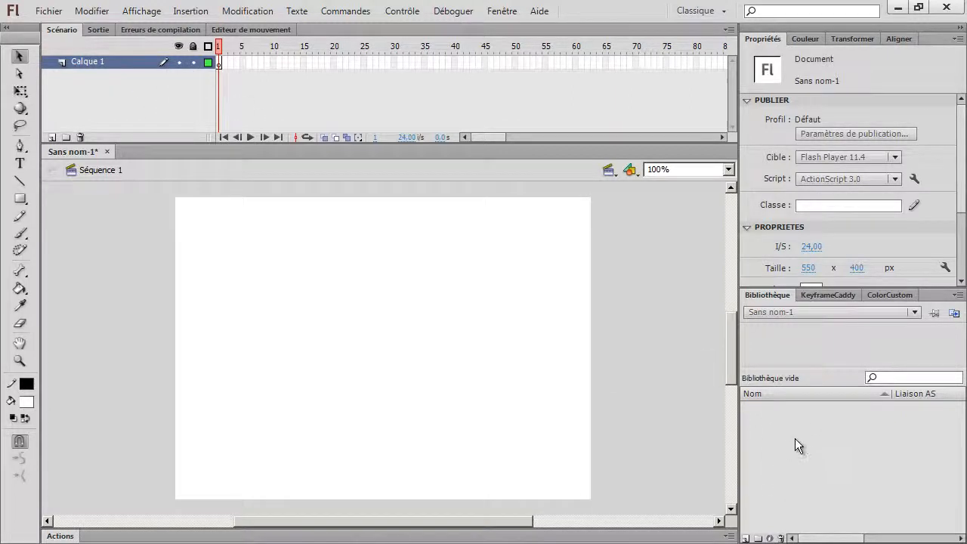
Draw a white rectangle about 123 by 138 px with a black outline, and select its fill alone, then fill and outline together.
left_click(20, 199)
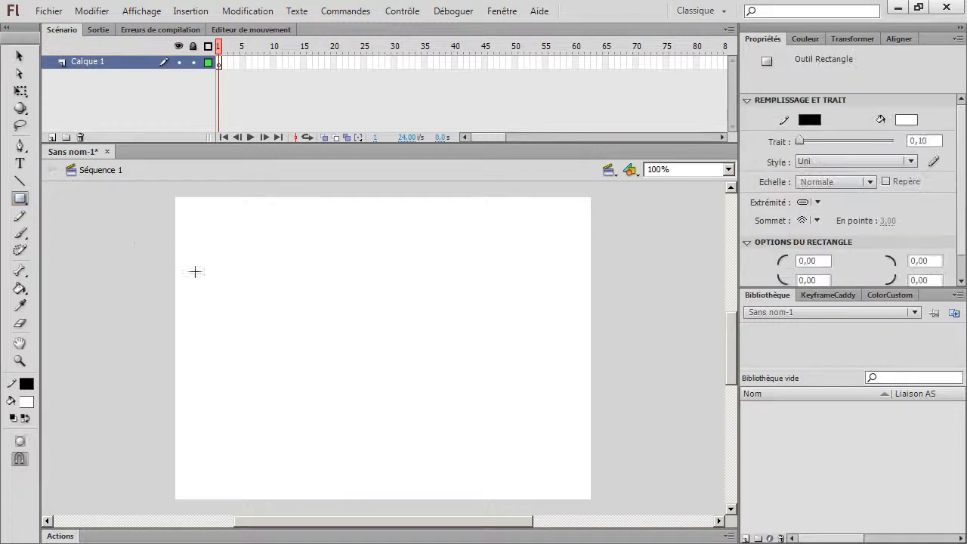
left_click_drag(278, 238, 371, 342)
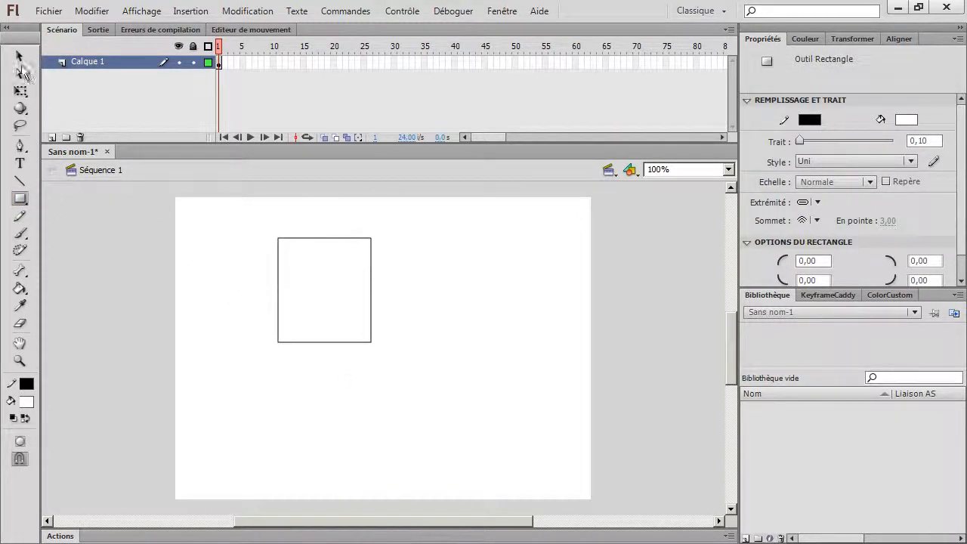
left_click(19, 55)
left_click(351, 292)
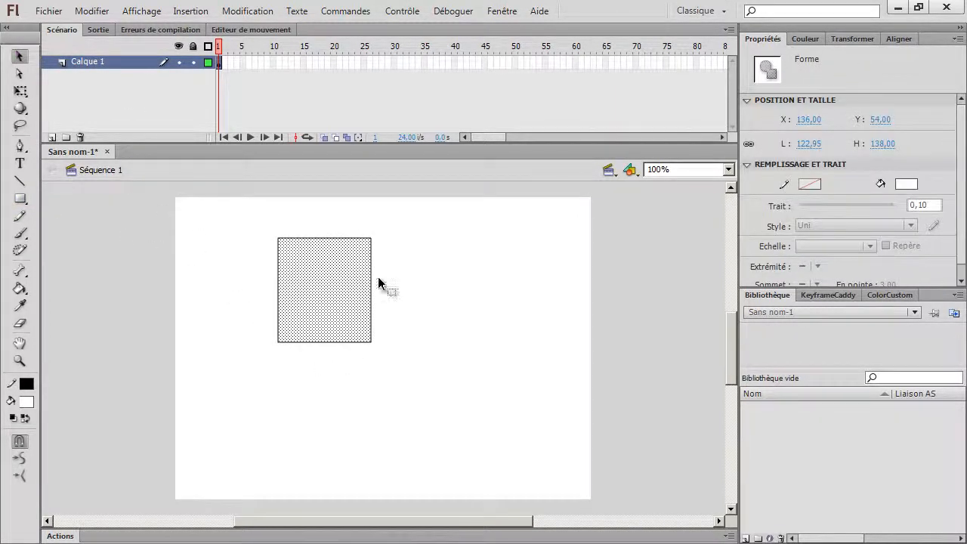
double_click(358, 283)
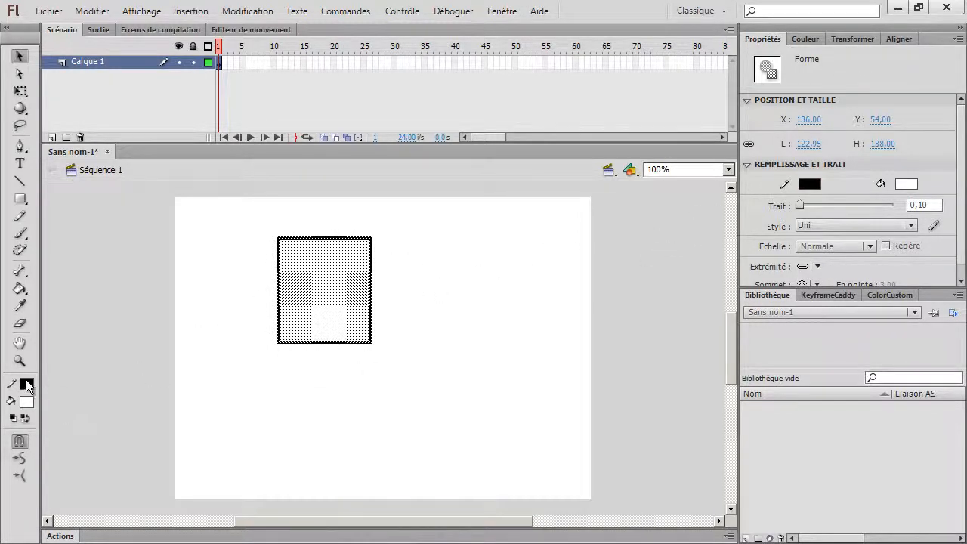
left_click(387, 281)
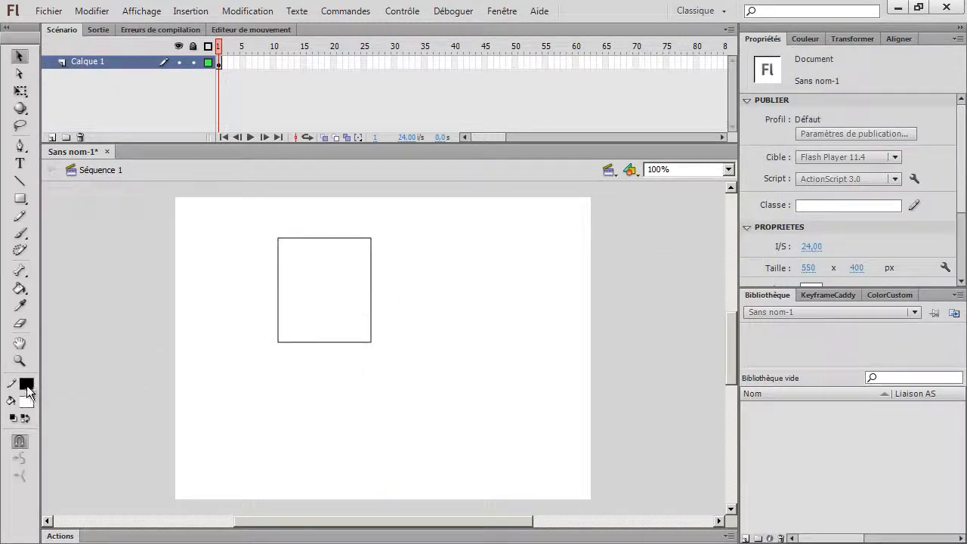
Set the stroke color to none and delete the white rectangle.
left_click(26, 383)
left_click(237, 215)
left_click(360, 295)
key("Delete")
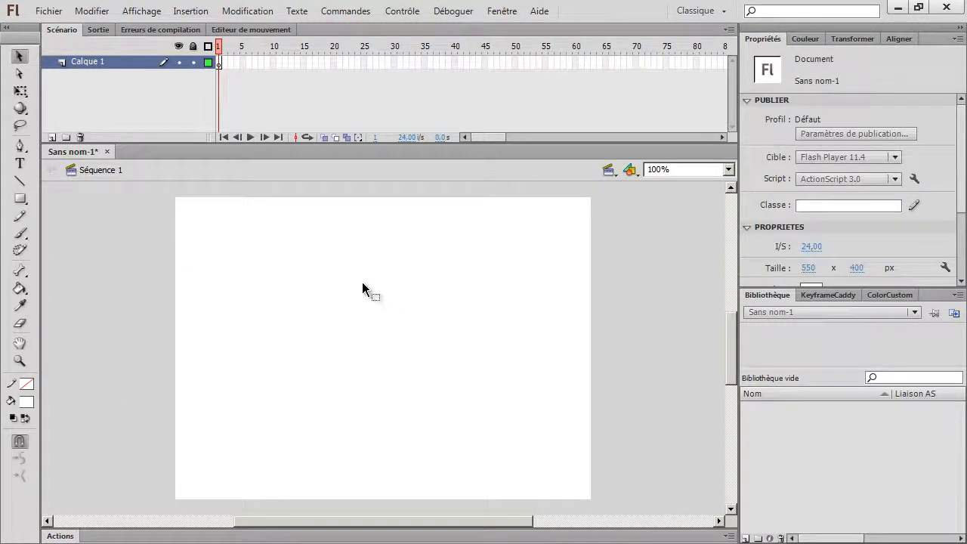
Draw a pinkish-red rectangle without an outline, about 115 by 104 px, in the upper-left part of the stage.
left_click(26, 402)
left_click(148, 337)
left_click(20, 197)
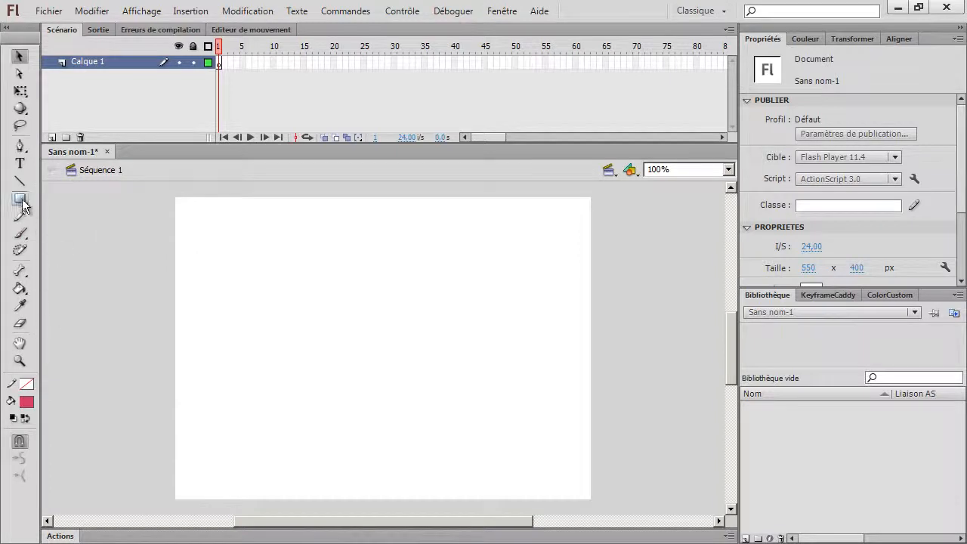
left_click_drag(260, 250, 346, 327)
left_click(19, 56)
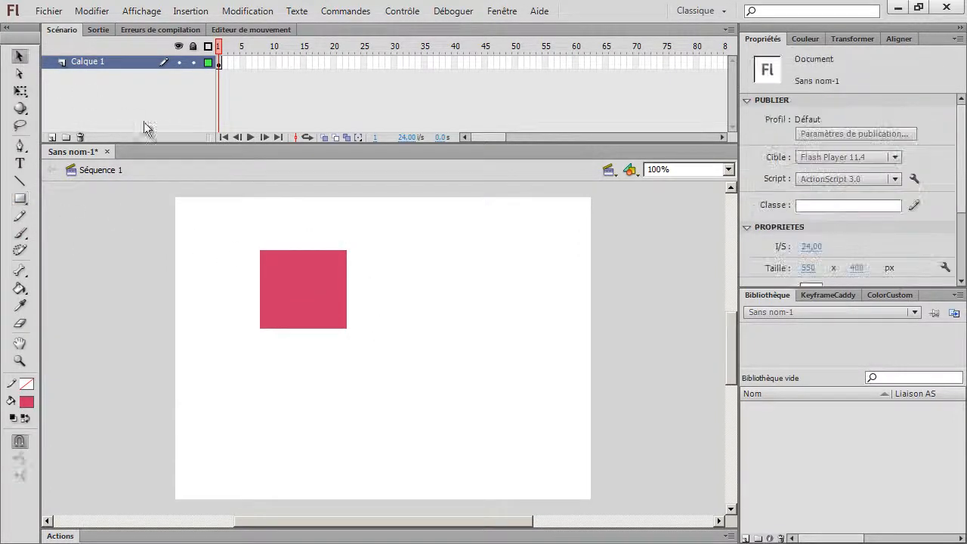
Change the rectangle's fill color to green.
left_click(330, 297)
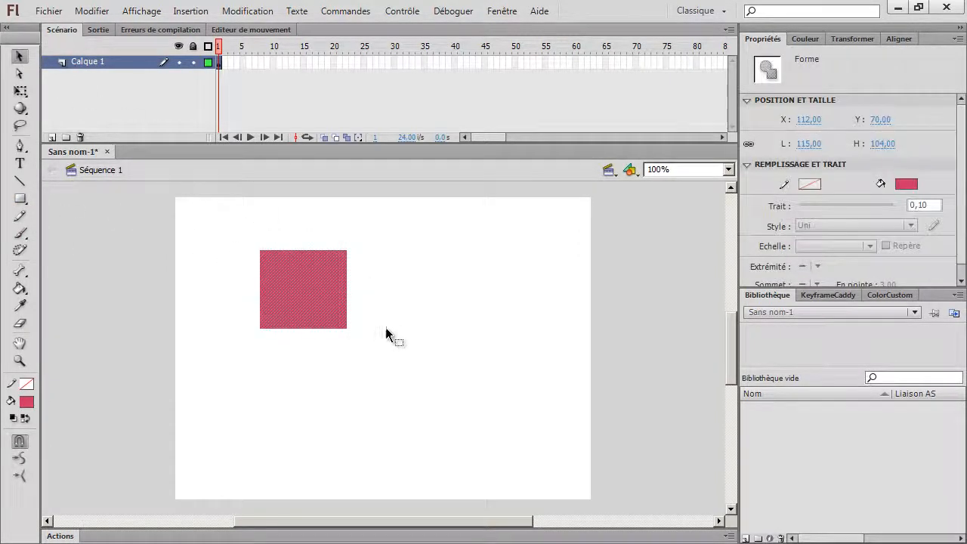
left_click(909, 185)
left_click(881, 214)
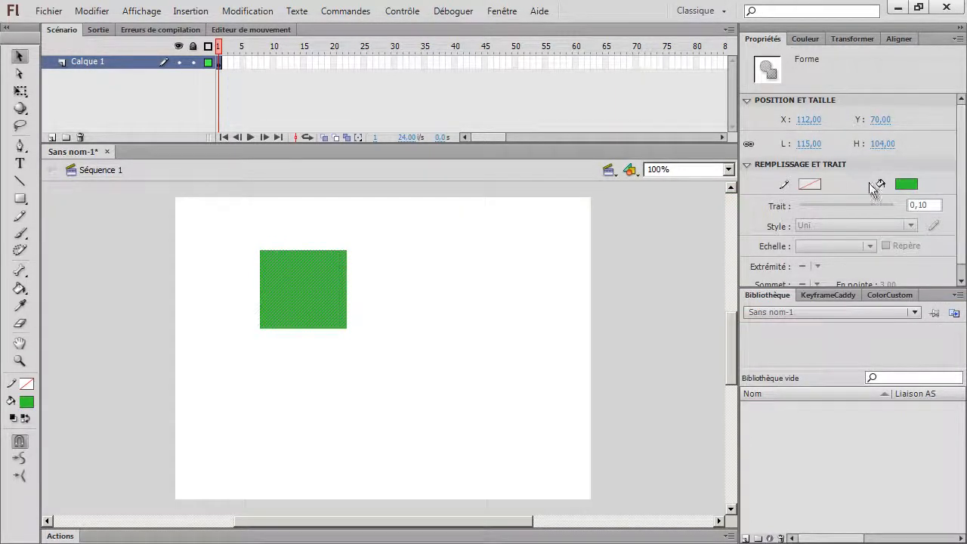
Move the green rectangle to X 131, Y 69 and scale it proportionally to a width of 136 px.
left_click_drag(806, 122, 861, 119)
left_click_drag(873, 119, 876, 120)
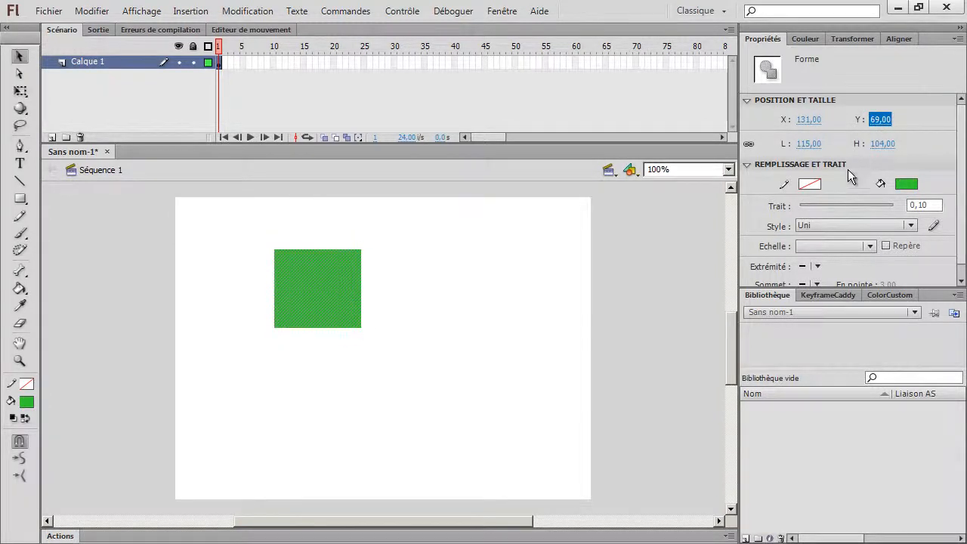
left_click_drag(810, 144, 852, 170)
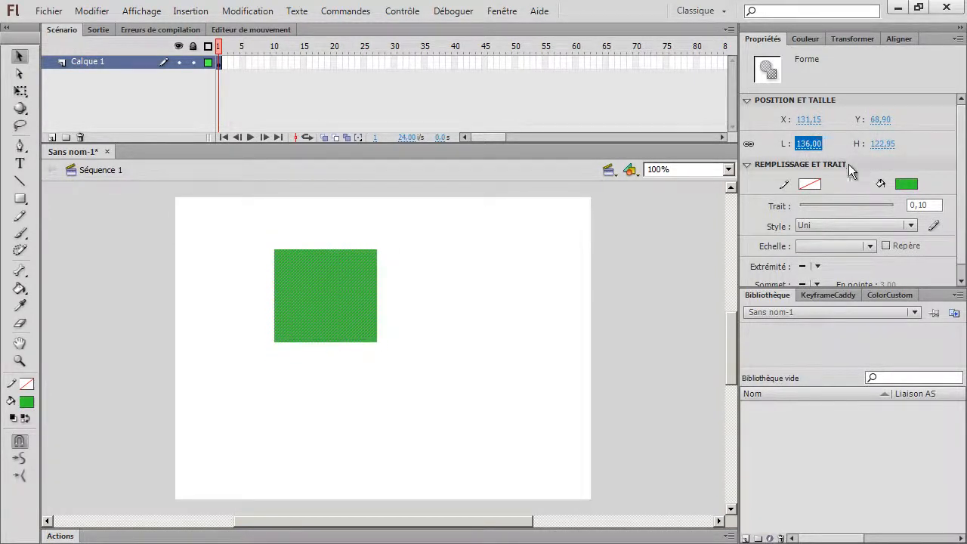
left_click_drag(956, 189, 957, 209)
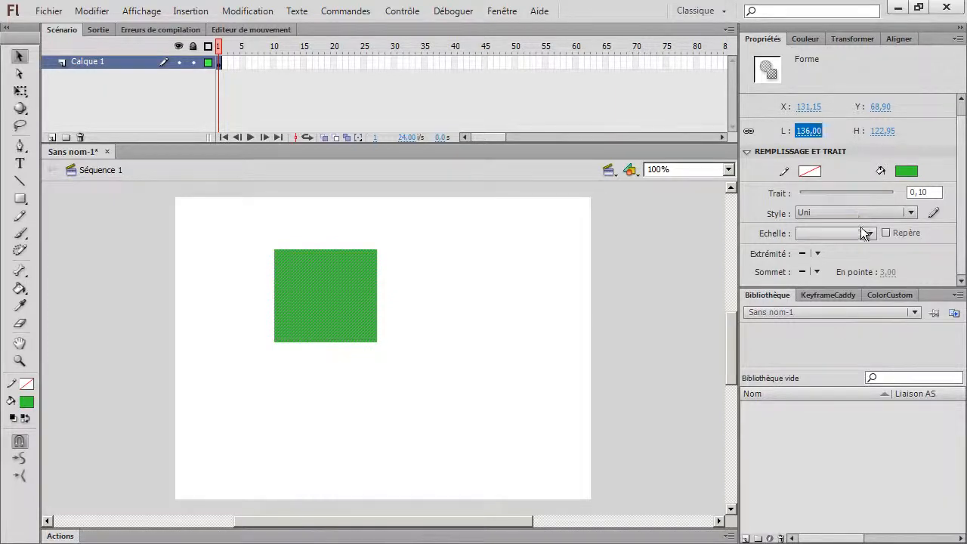
Convert the green rectangle into a Clip symbol named carre and move its instance to about X 242, Y 159.
left_click_drag(353, 295, 802, 472)
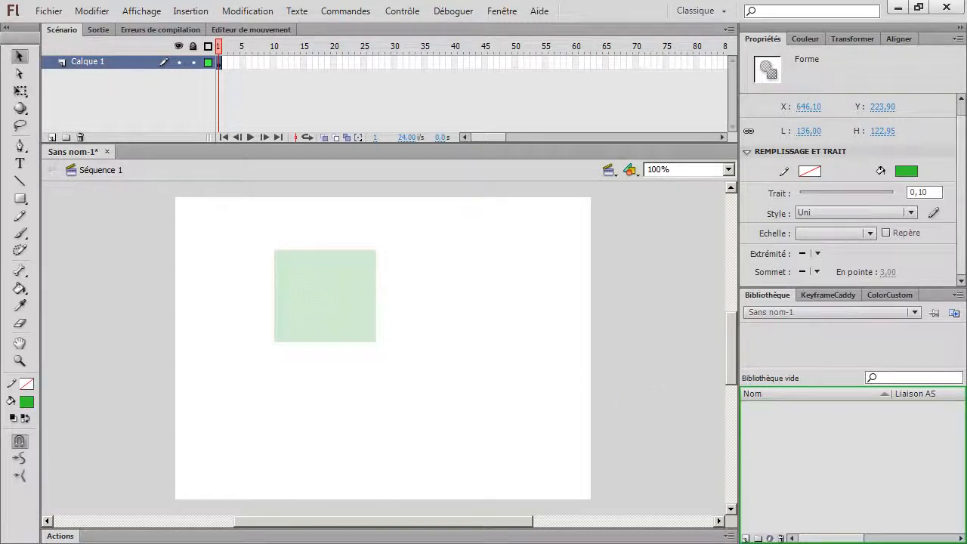
left_click_drag(802, 472, 802, 472)
left_click_drag(582, 285, 506, 292)
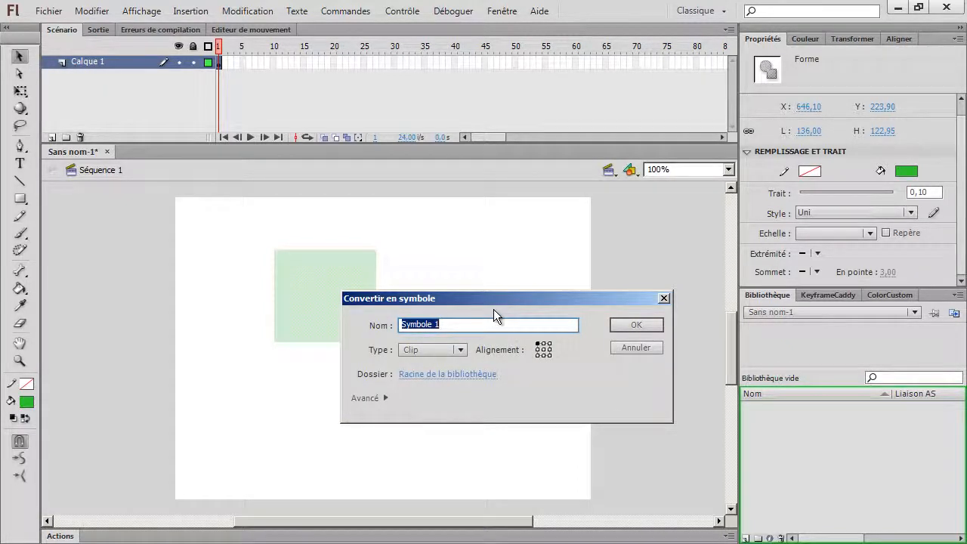
type("carre")
key("Return")
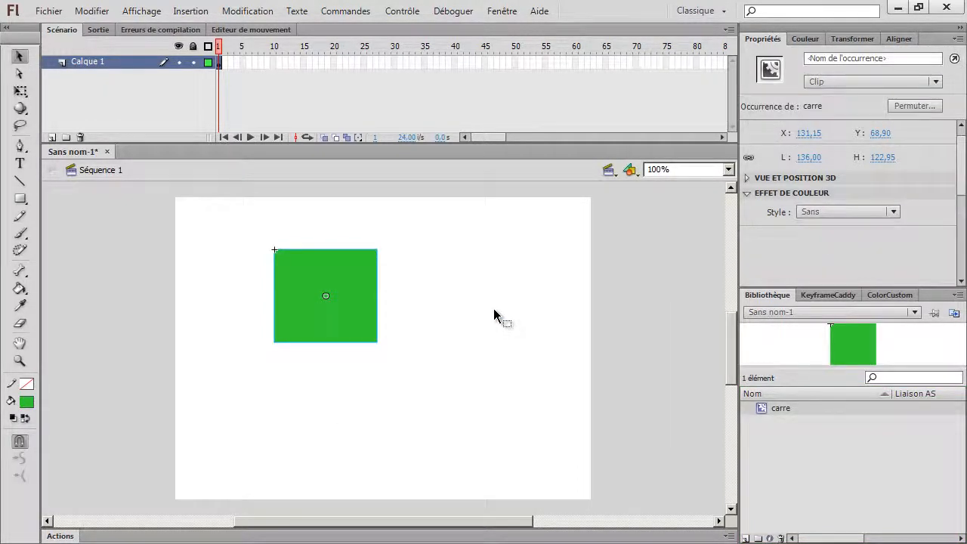
left_click_drag(367, 293, 450, 360)
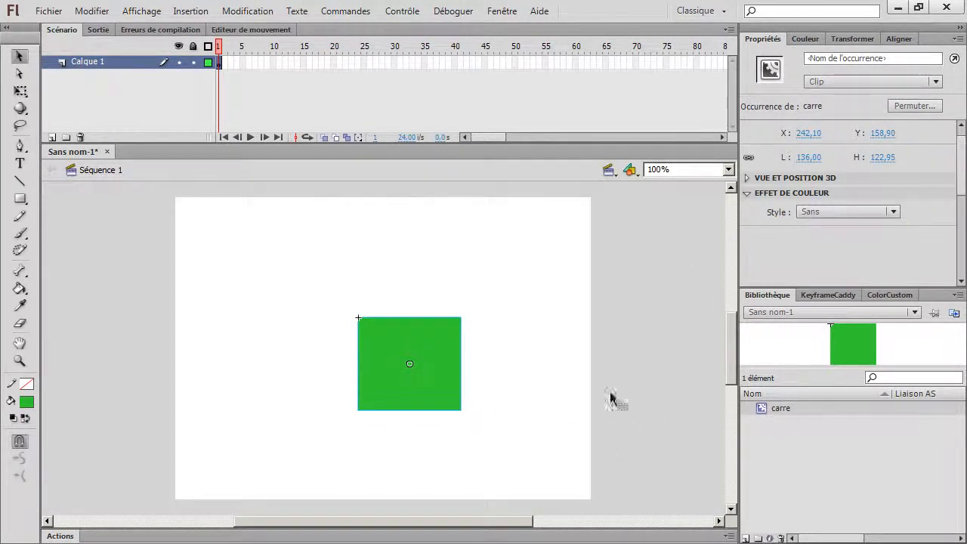
left_click(449, 289)
Review the symbol types and advanced options for converting the green square to a symbol, without converting it.
left_click_drag(439, 342, 716, 391)
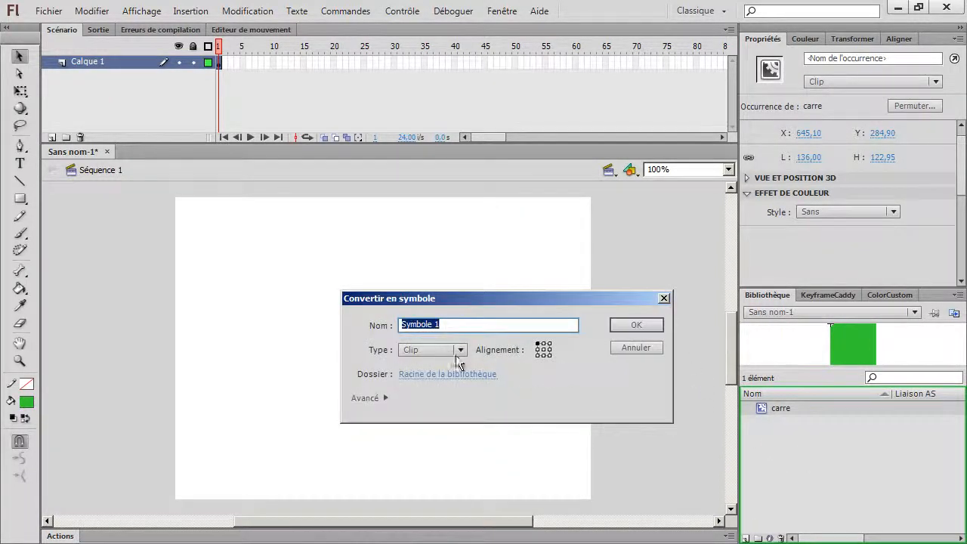
left_click(457, 353)
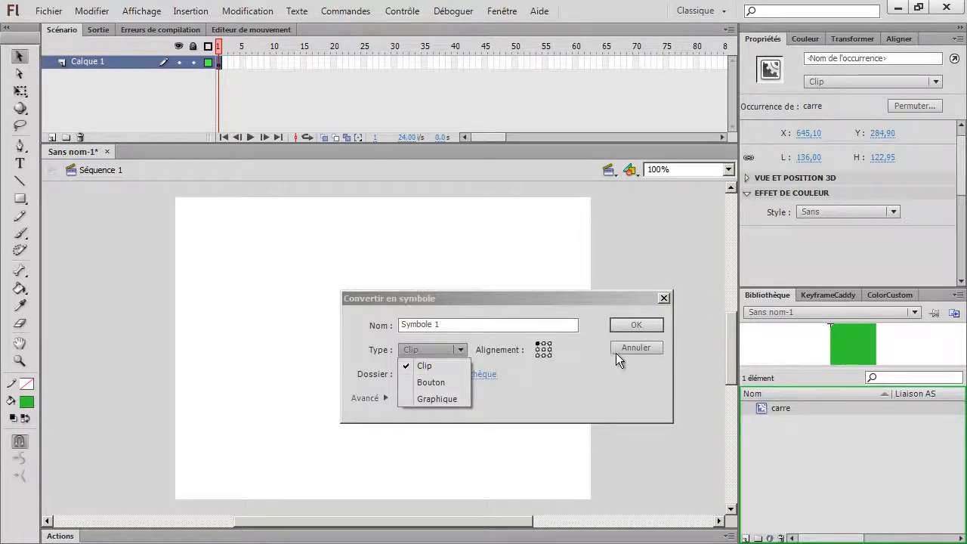
left_click(413, 394)
left_click(412, 396)
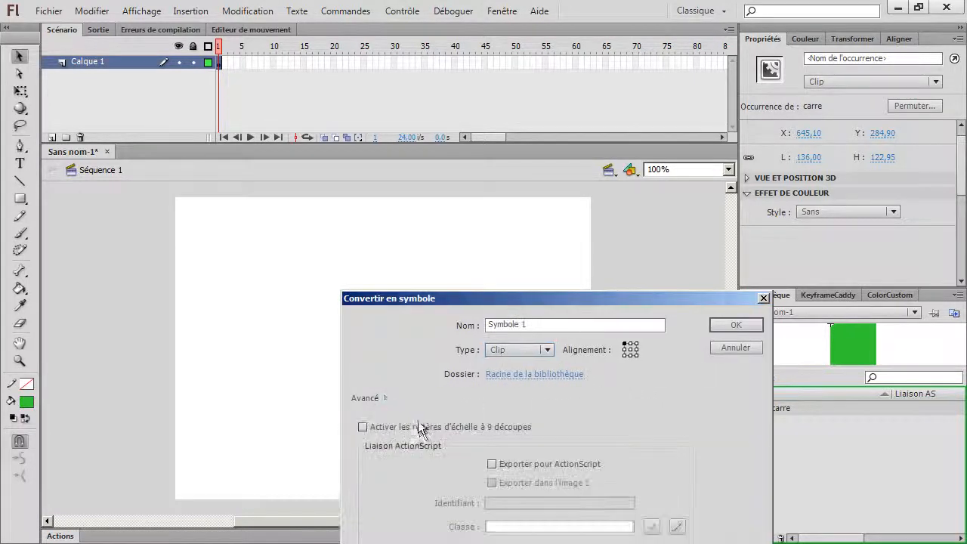
left_click_drag(554, 300, 473, 196)
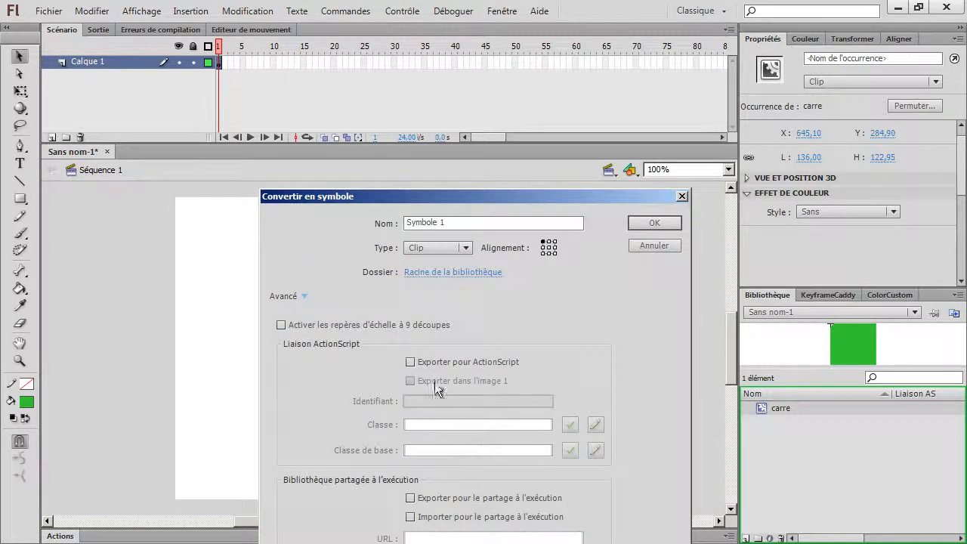
left_click(368, 293)
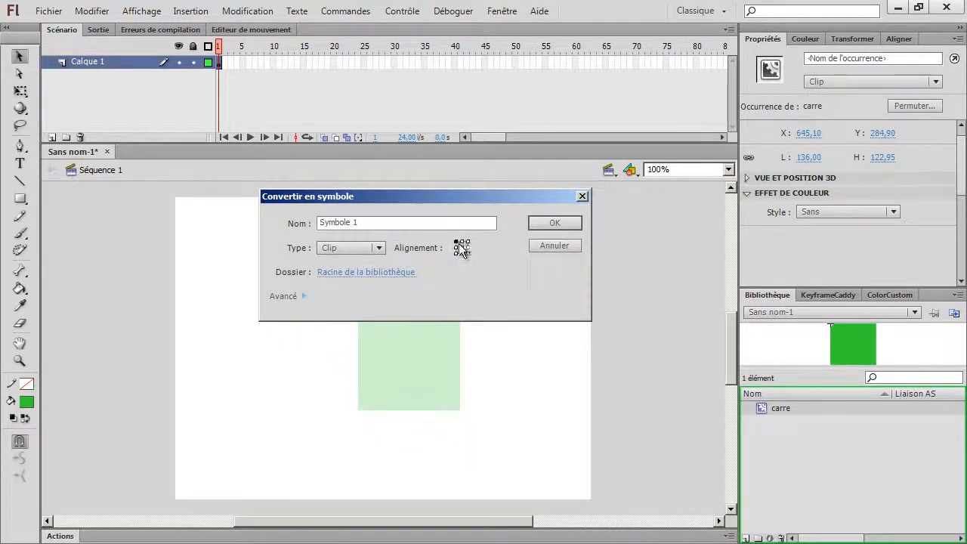
left_click(546, 247)
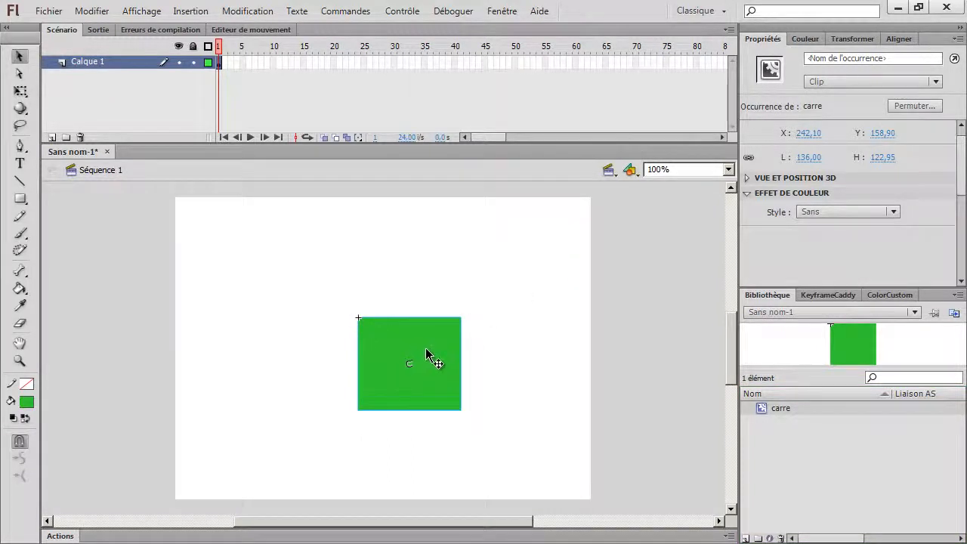
Place the carre instance at X 0, Y 0, and move it to about X 188, Y 137.
left_click_drag(409, 364, 416, 366)
left_click(806, 133)
type("0")
key("Return")
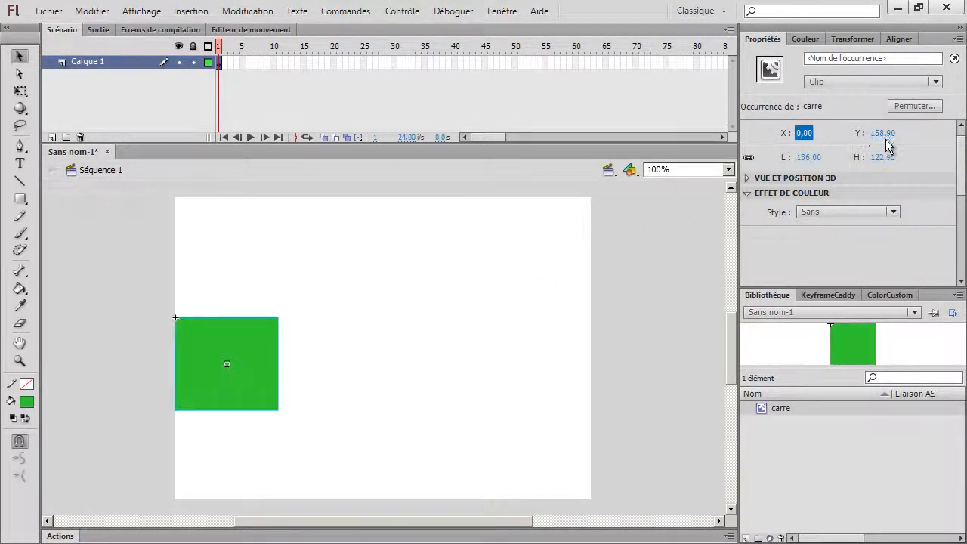
left_click(882, 133)
type("0")
key("Return")
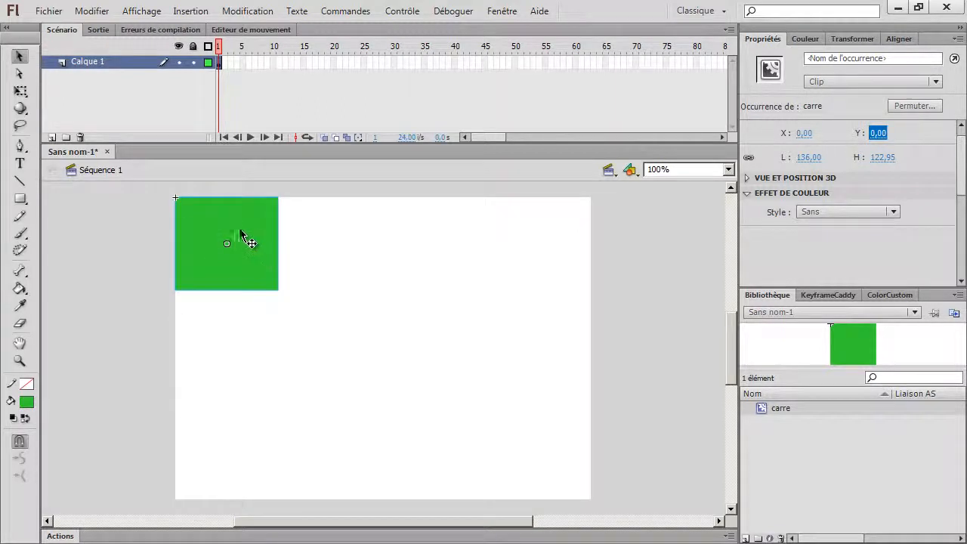
left_click_drag(249, 237, 399, 345)
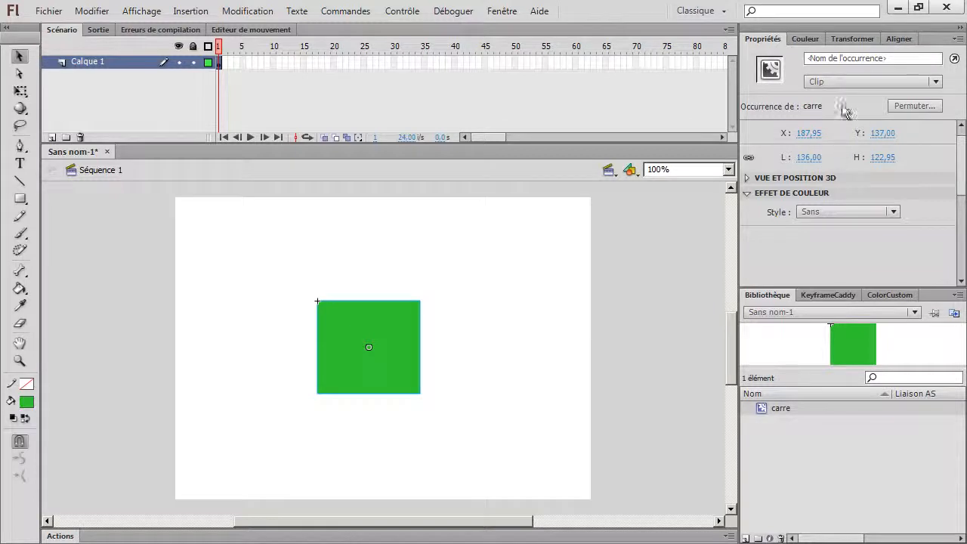
Examine the carre instance's behavior types and its 3D position and view settings, leaving them as they are.
left_click(929, 83)
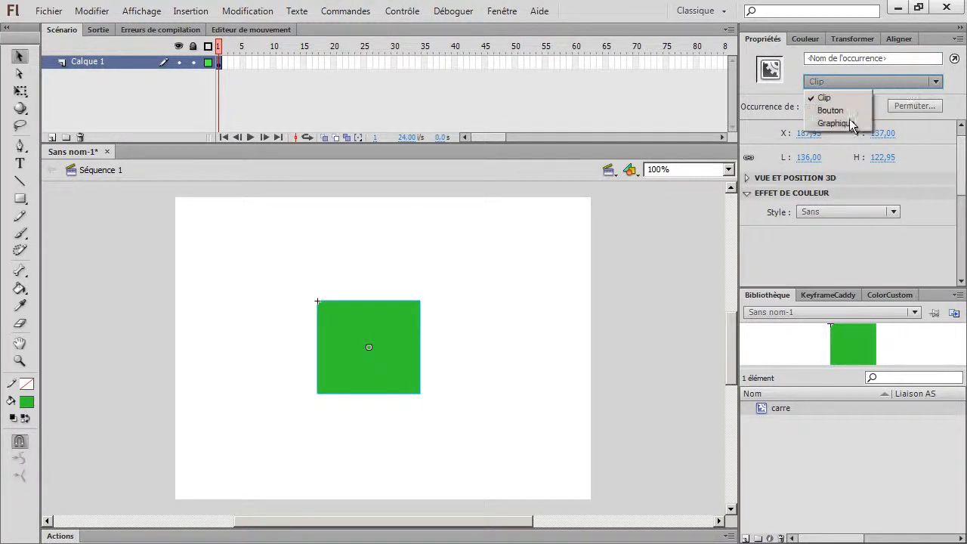
left_click(881, 83)
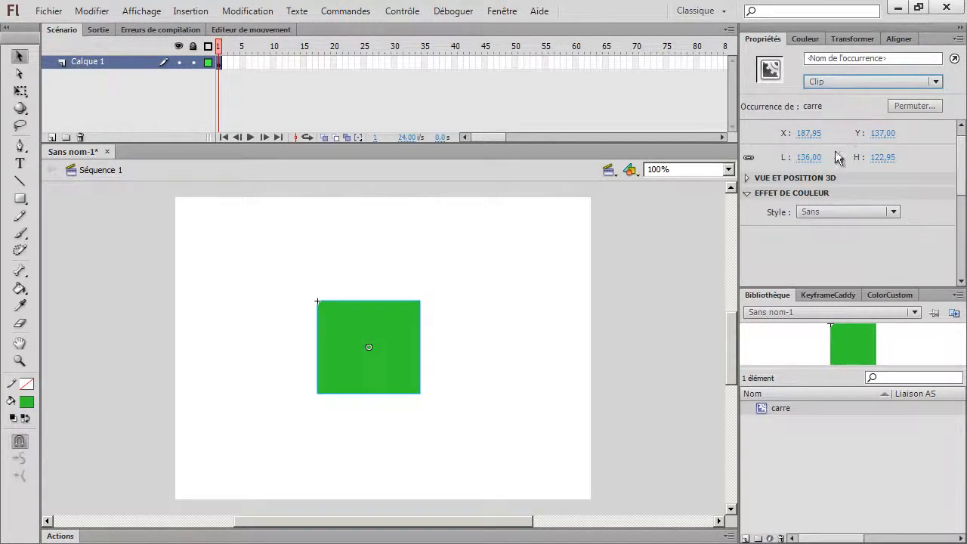
left_click(805, 181)
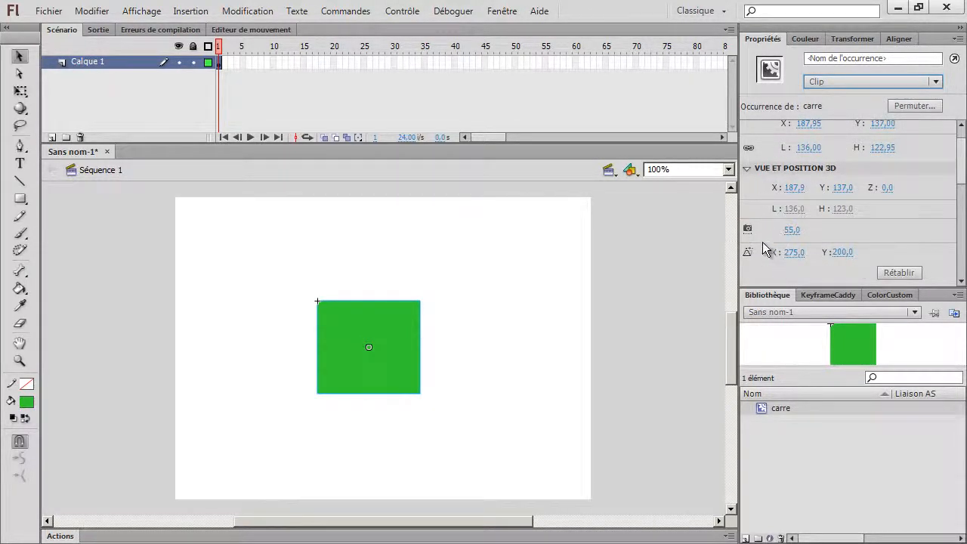
left_click(759, 168)
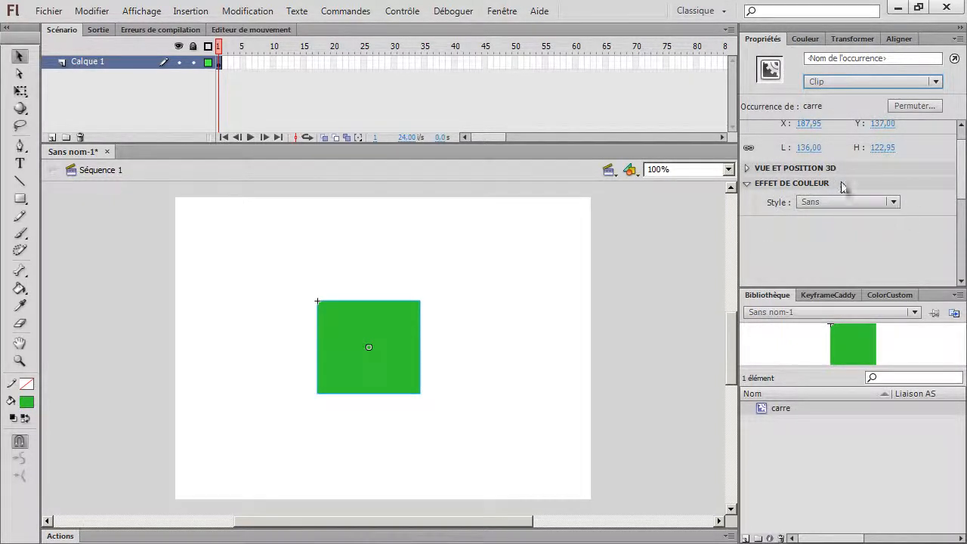
Try an Alpha color effect of 55% on the carre instance and set the effect style back to Sans.
left_click(844, 209)
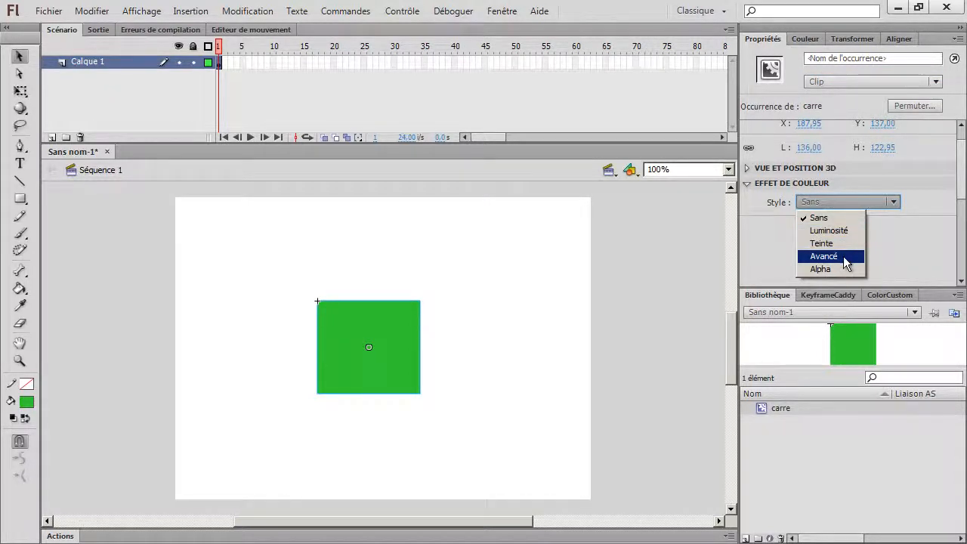
left_click(843, 270)
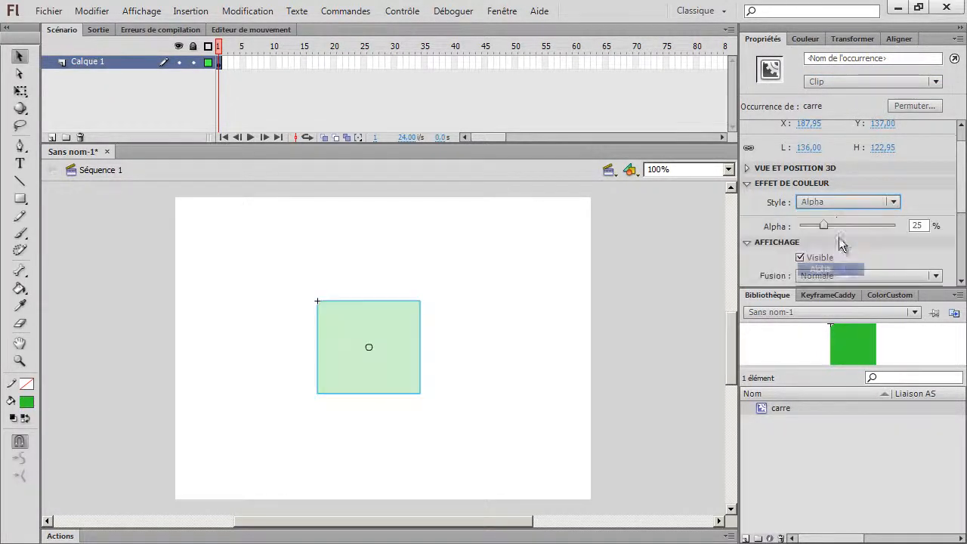
left_click_drag(824, 225, 851, 225)
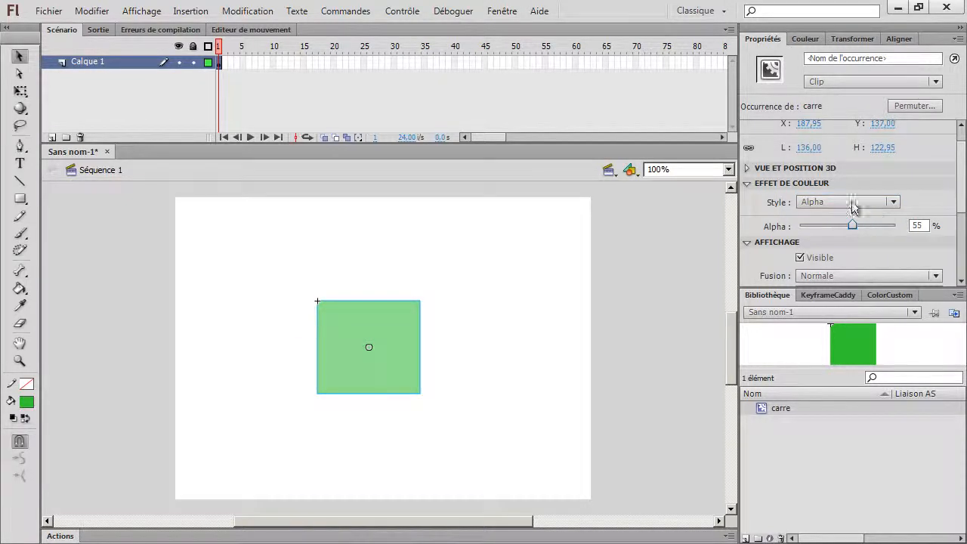
left_click(846, 201)
left_click(821, 216)
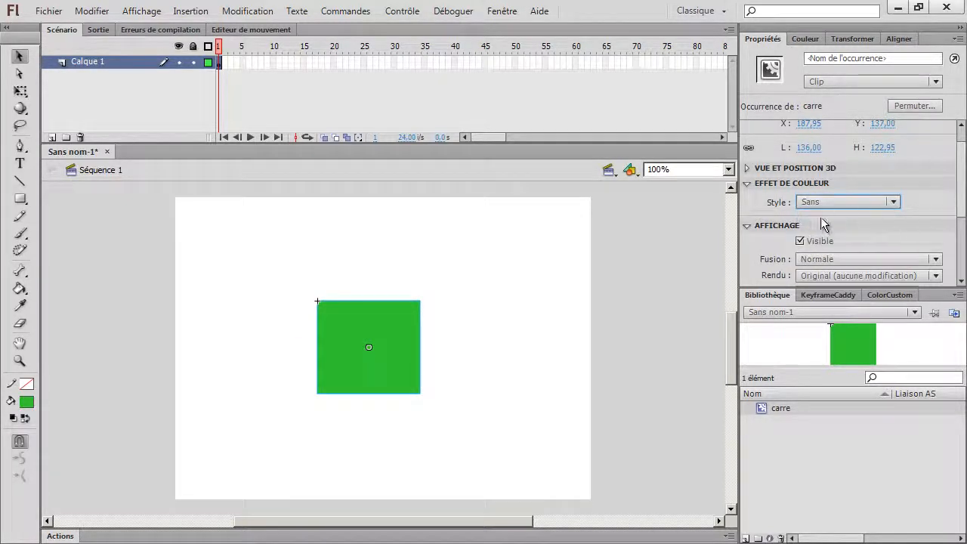
Examine the blend modes and the filters available for the carre instance without applying any.
left_click_drag(960, 185, 963, 218)
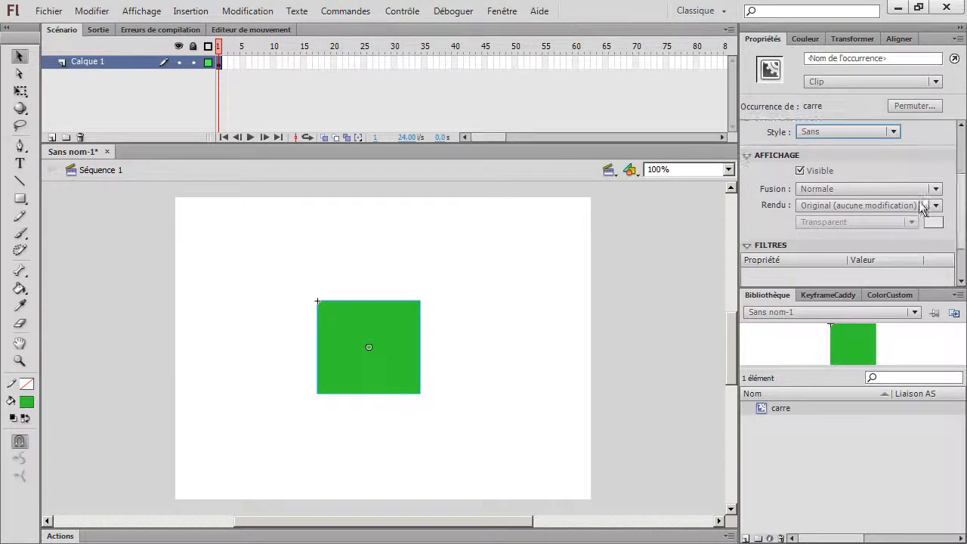
left_click(843, 192)
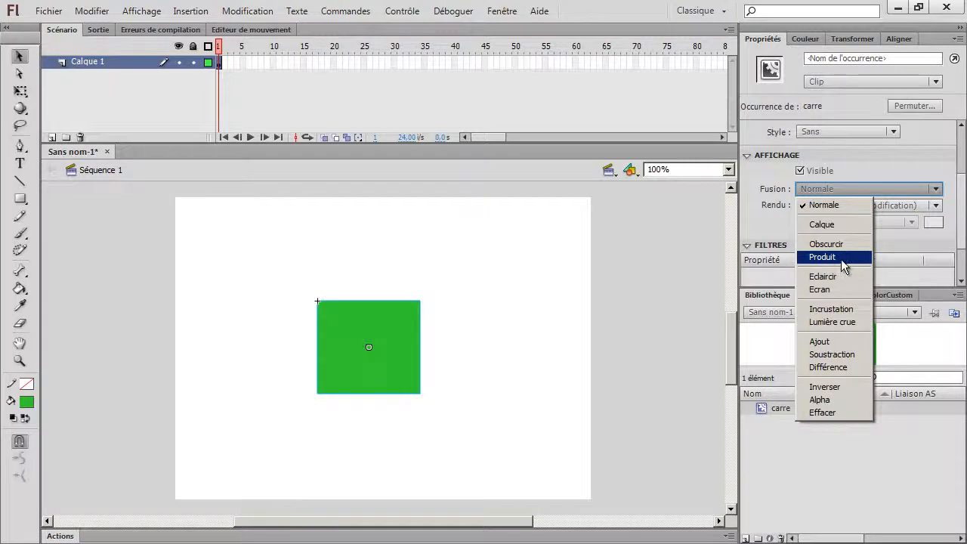
left_click(834, 202)
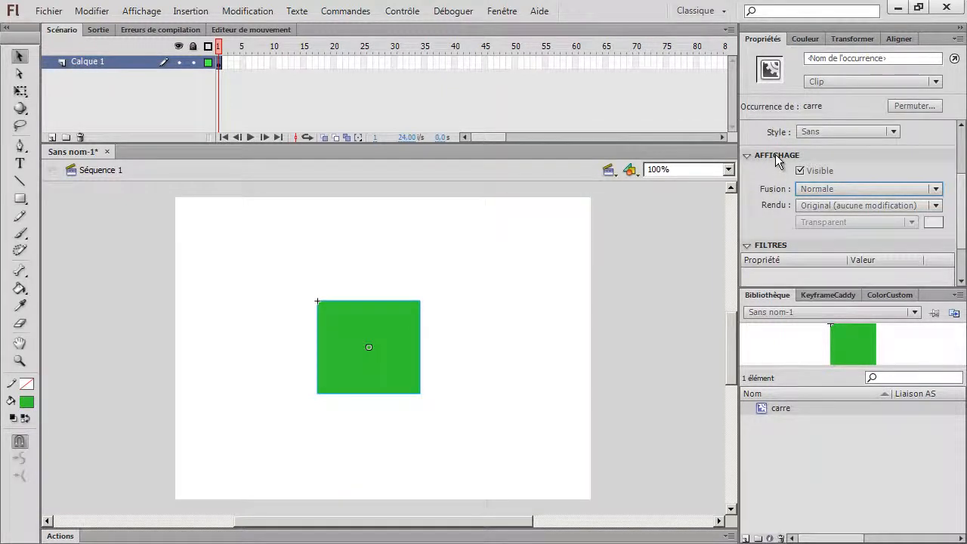
scroll(790, 166, "up", 1)
left_click(776, 172)
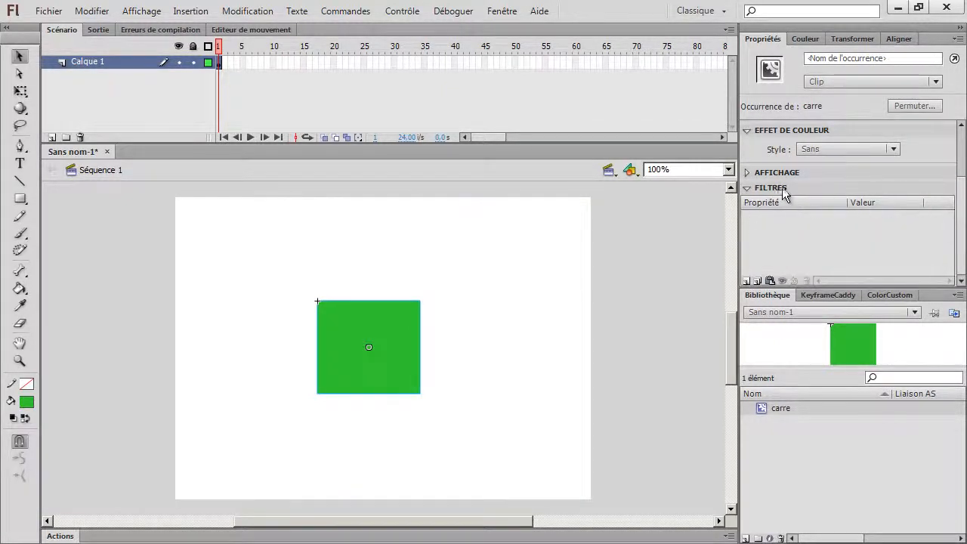
left_click(747, 280)
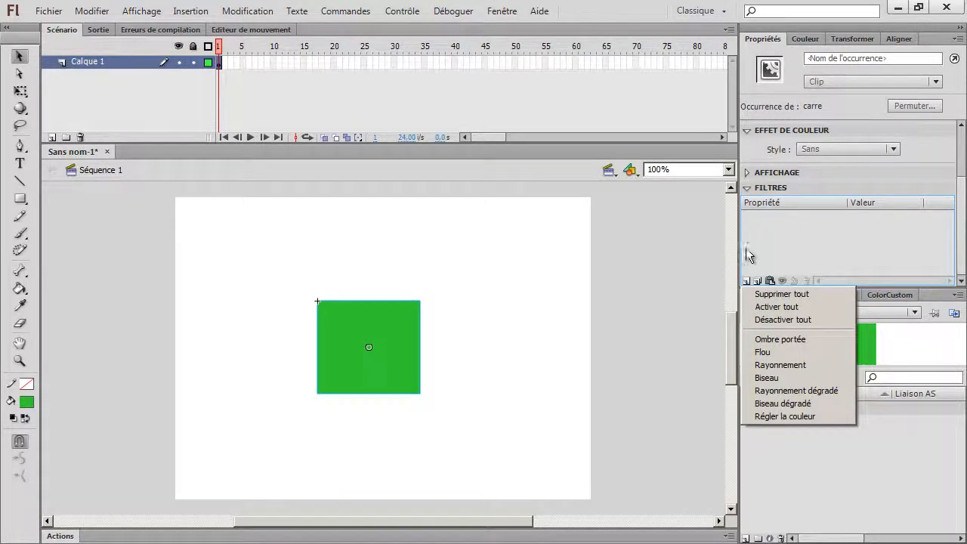
left_click(785, 263)
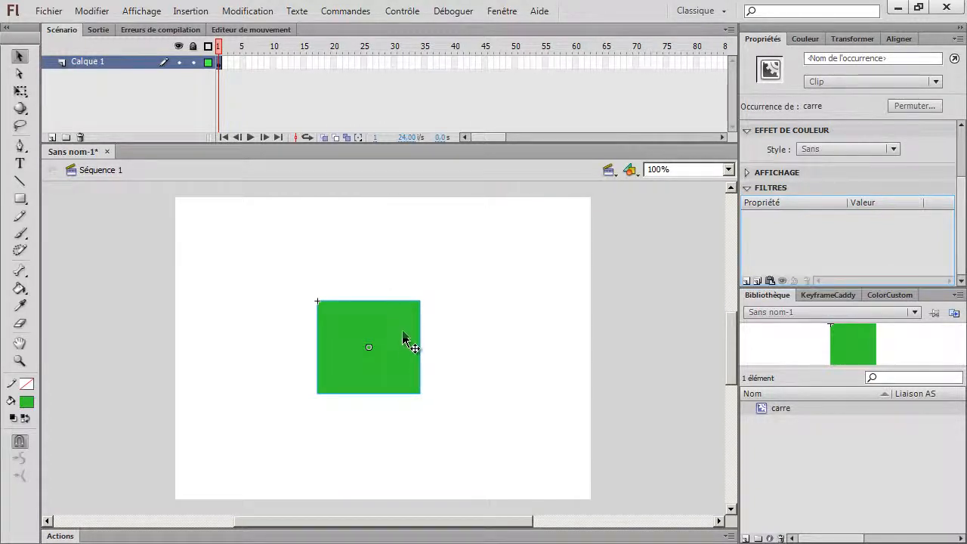
Move the carre instance to the upper middle of the stage, slightly left of its center.
left_click_drag(395, 330, 294, 250)
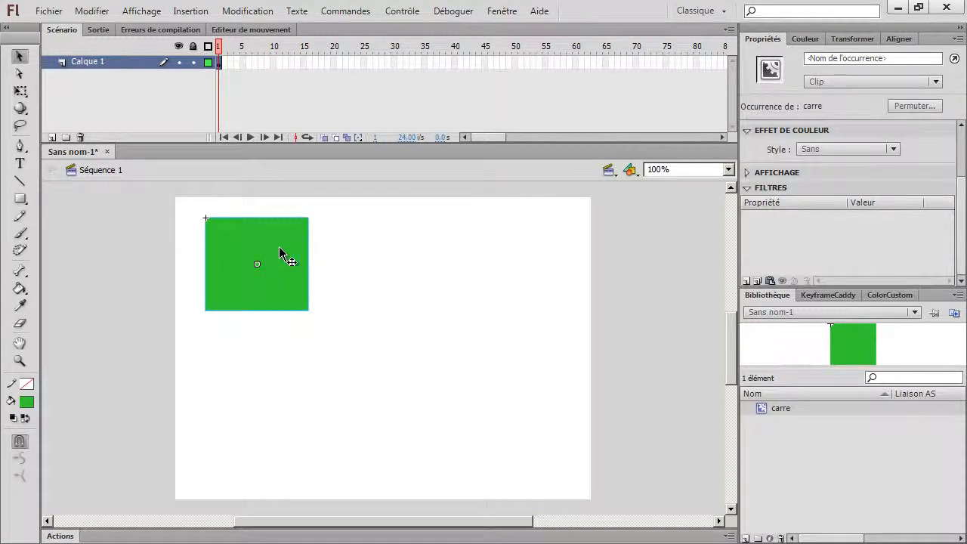
left_click_drag(281, 253, 362, 267)
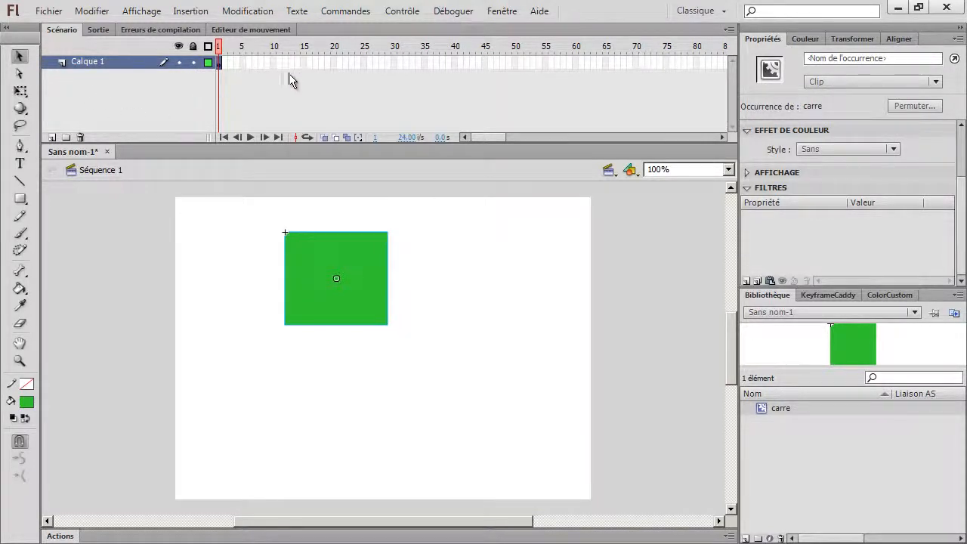
Insert a keyframe at frame 25 of Calque 1.
left_click(364, 62)
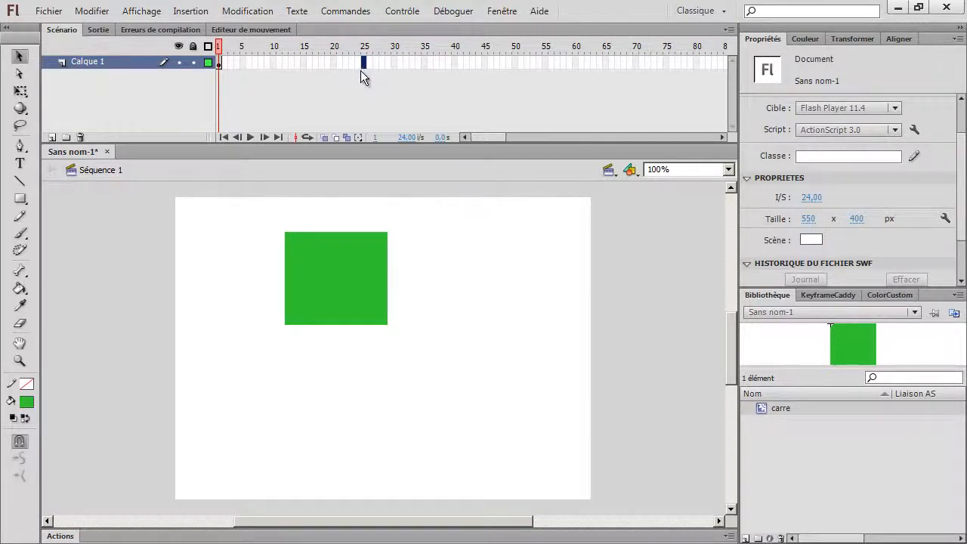
key("F6")
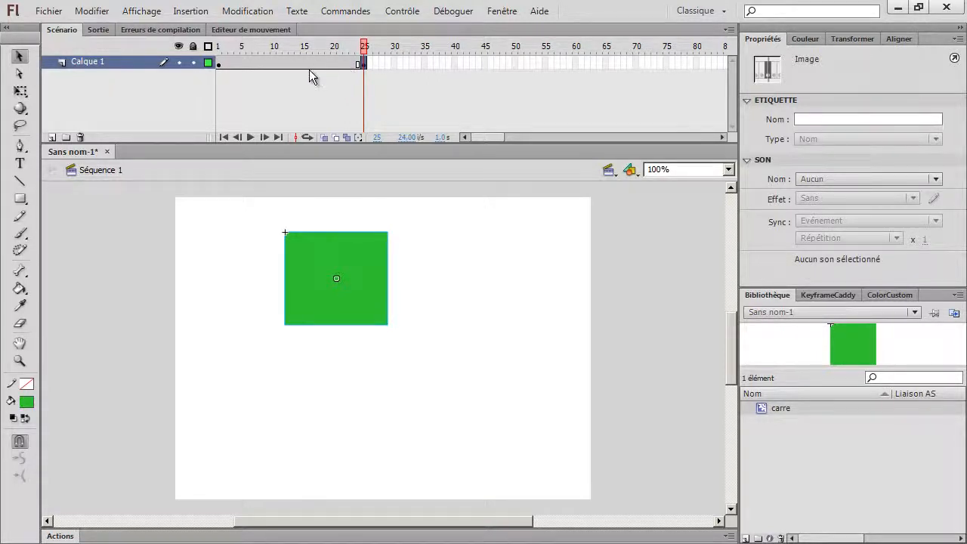
right_click(309, 61)
left_click(361, 65)
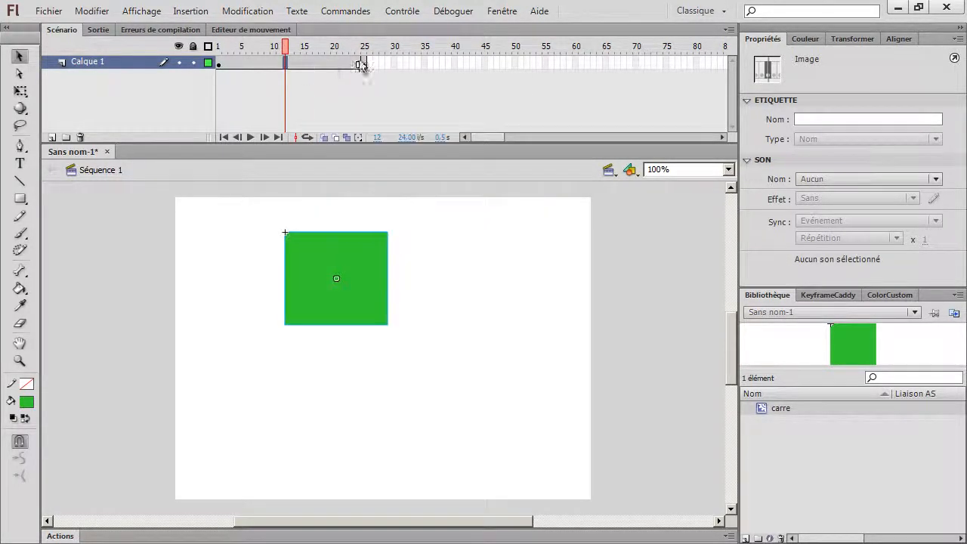
left_click(363, 64)
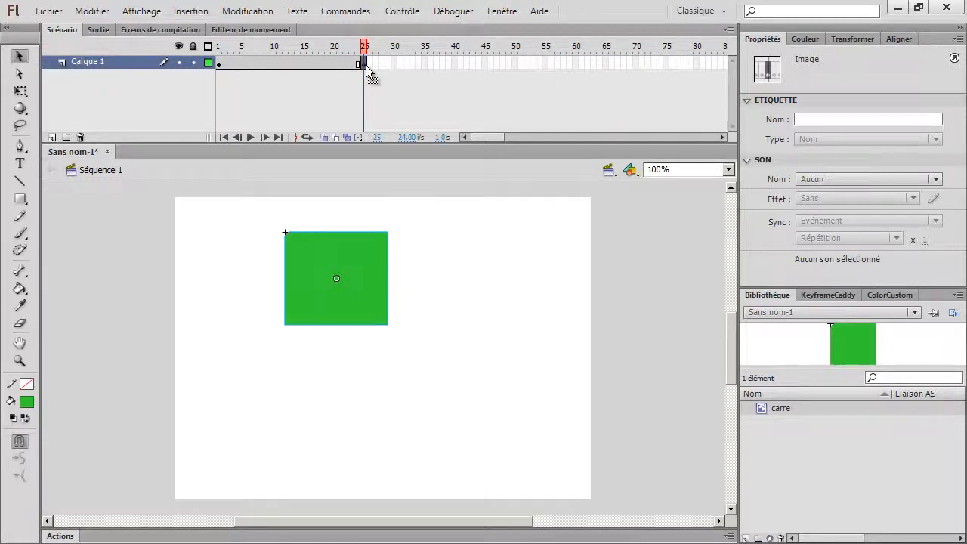
Insert a keyframe at frame 38 of Calque 1 and convert frames 25 to 37 into keyframes.
left_click(442, 64)
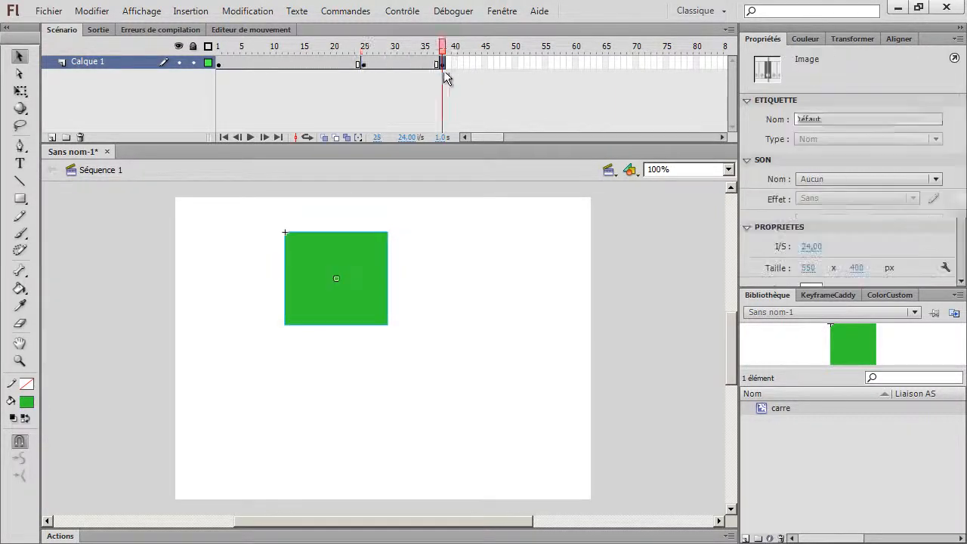
key("F6")
left_click_drag(404, 66, 431, 85)
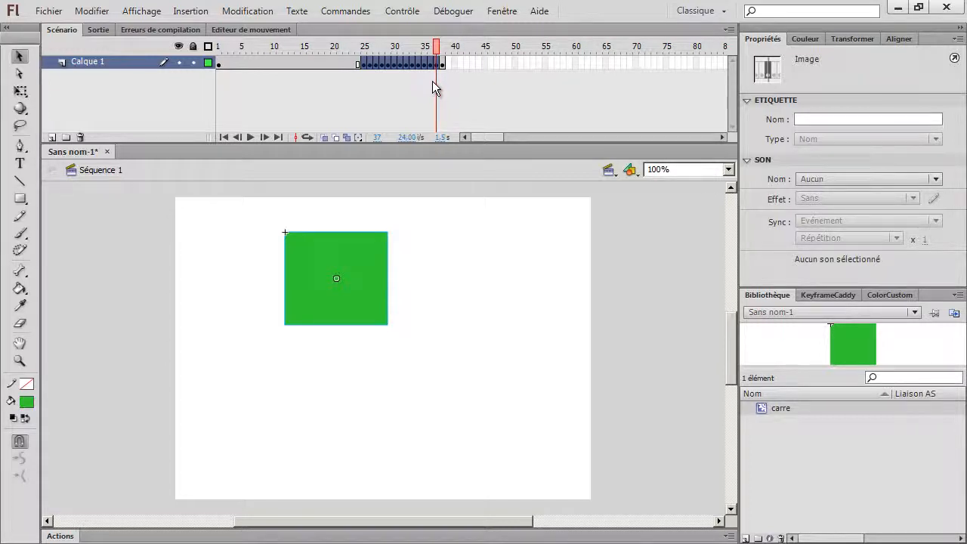
Clear the keyframes from frame 25 to frame 37 of Calque 1.
left_click(433, 83)
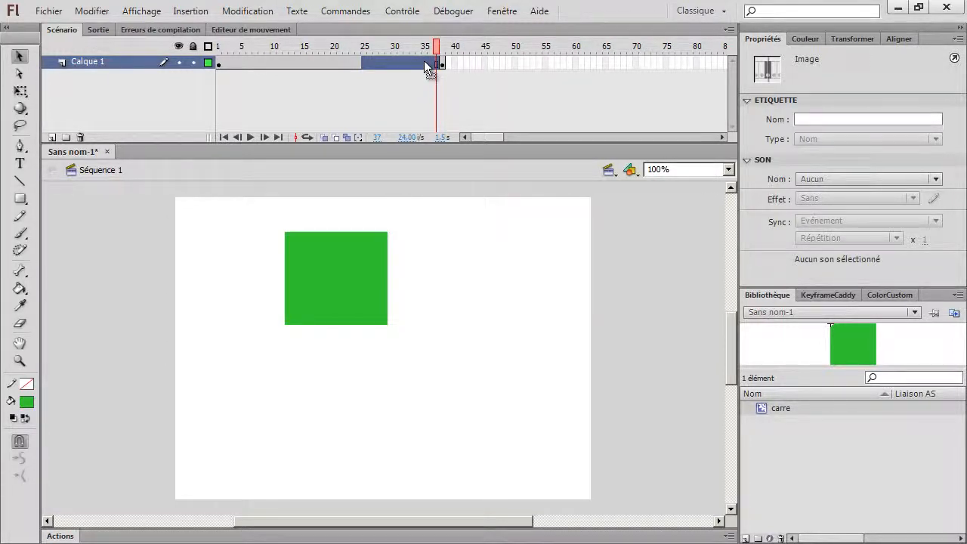
left_click(442, 66)
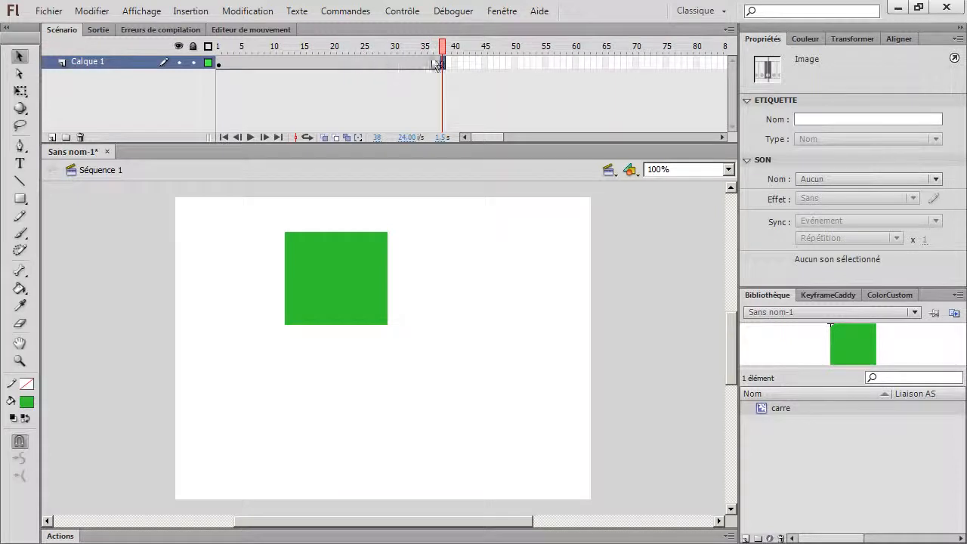
left_click(443, 66)
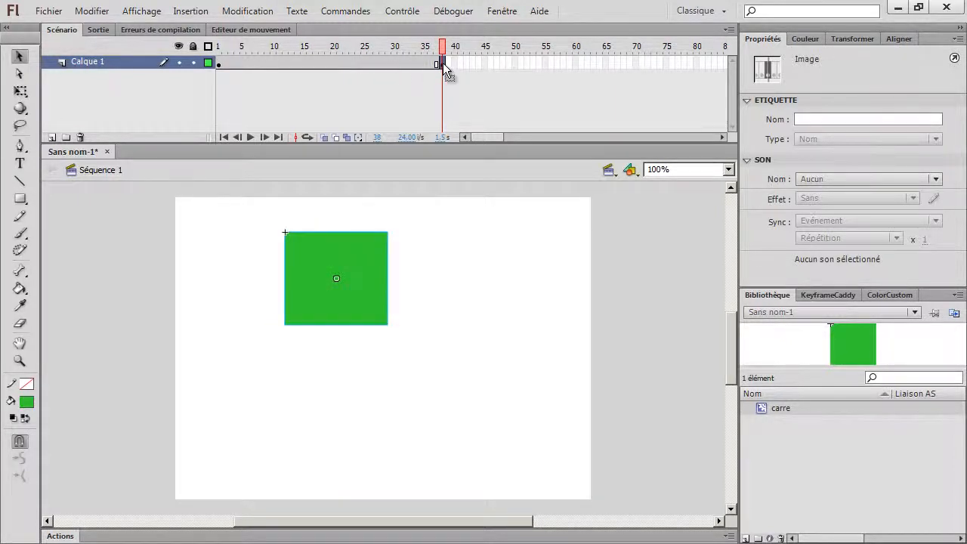
Convert frames 26 to 46 of Calque 1 into blank keyframes, and remove them so the layer ends at frame 25.
left_click_drag(442, 63, 492, 63)
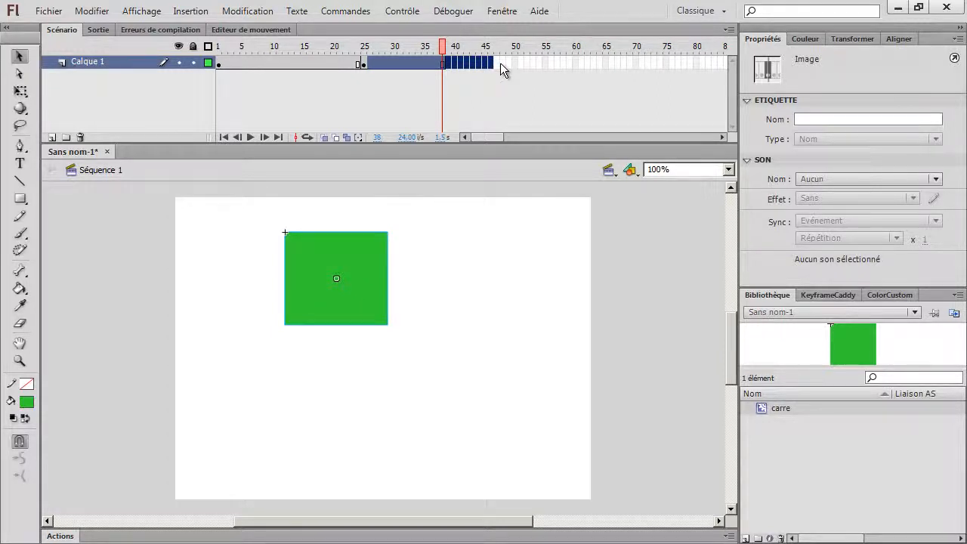
key("F7")
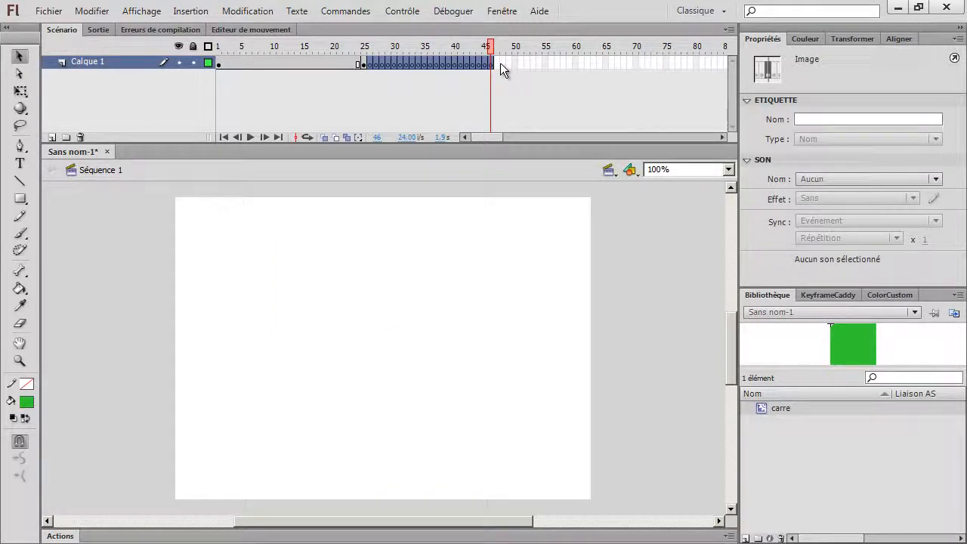
key("shift+F7")
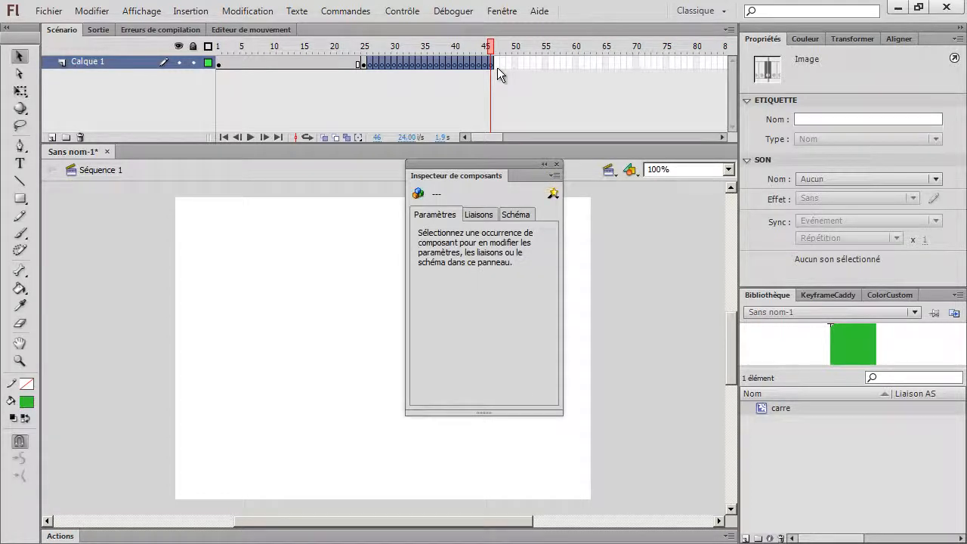
left_click(556, 165)
key("ctrl+z")
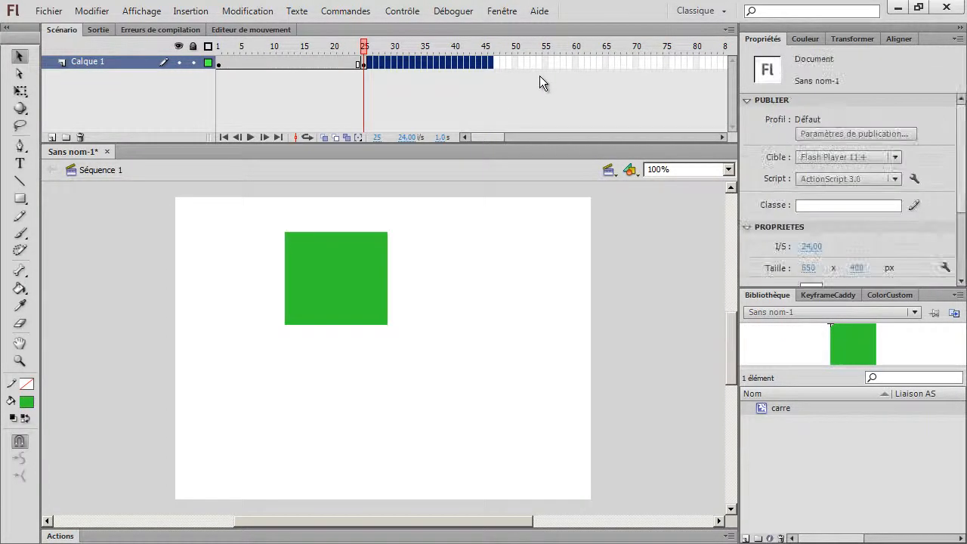
left_click(436, 64)
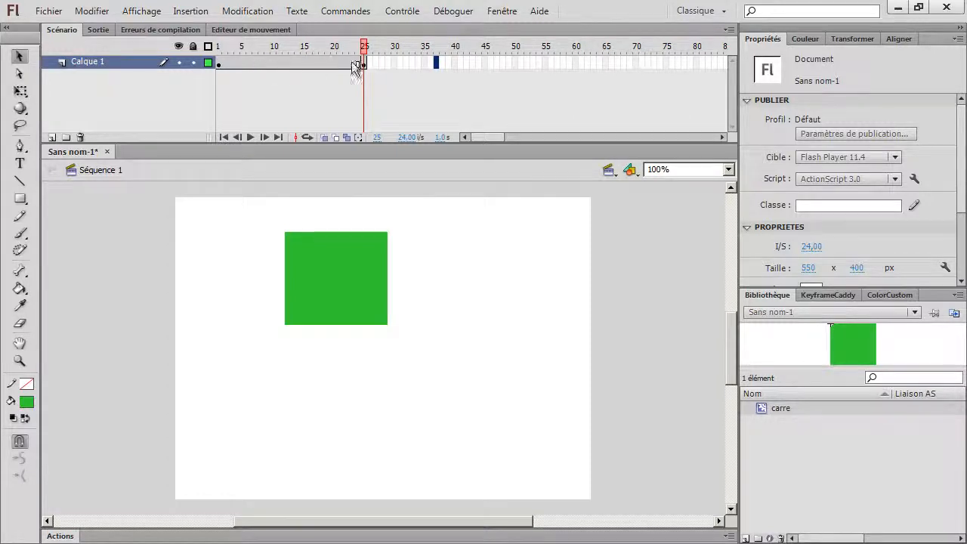
Examine the Convert to Symbol dialog for the square at frame 25 and dismiss it without converting.
left_click(375, 275)
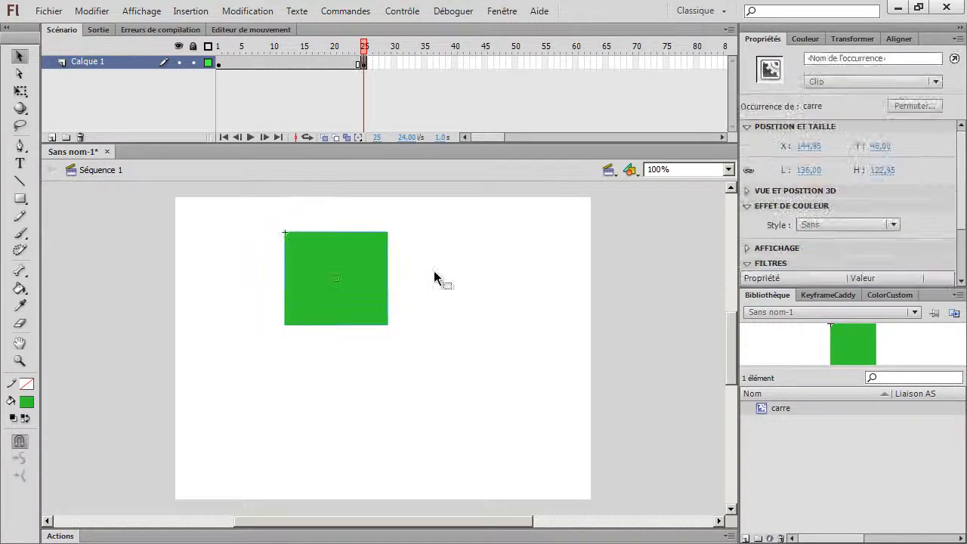
key("F8")
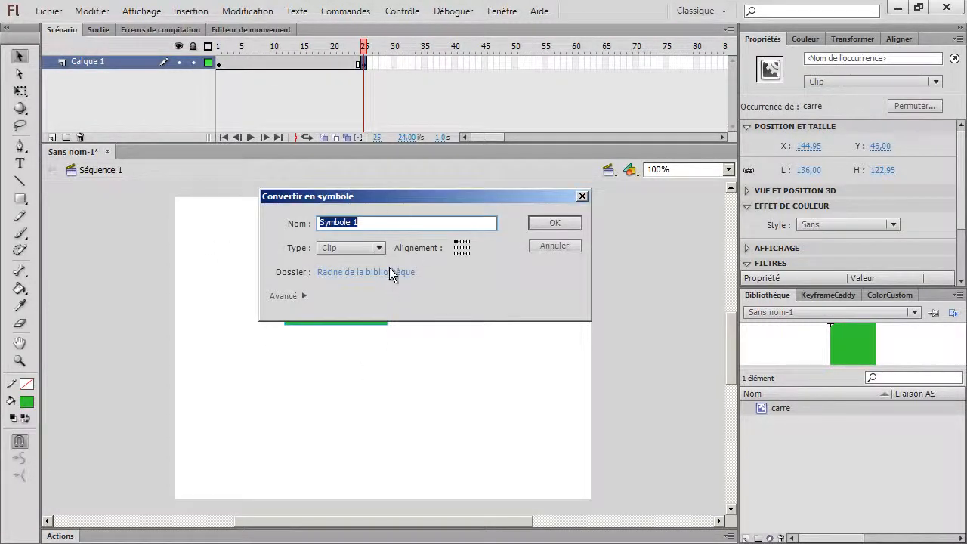
left_click(575, 247)
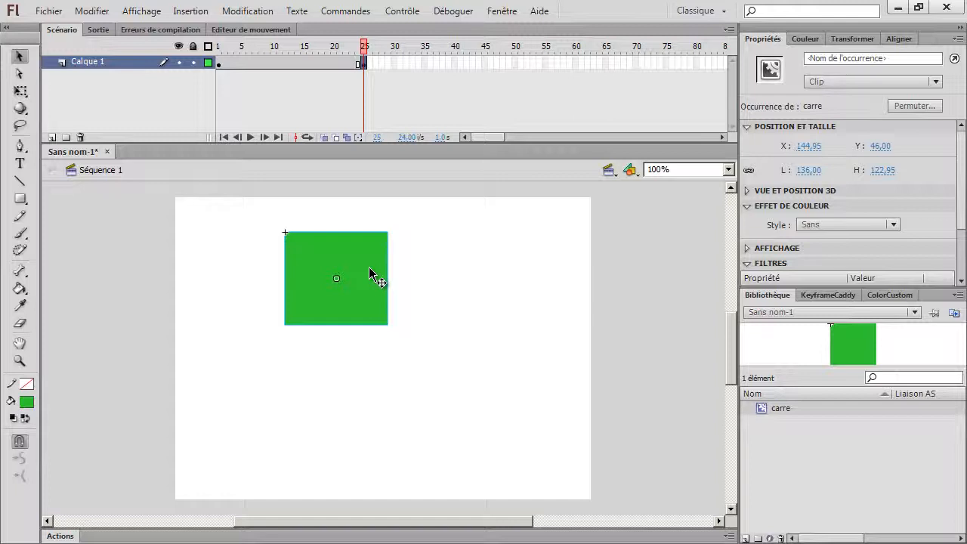
Create a classic tween between the keyframes at frames 1 and 25 of Calque 1.
left_click_drag(360, 59, 320, 59)
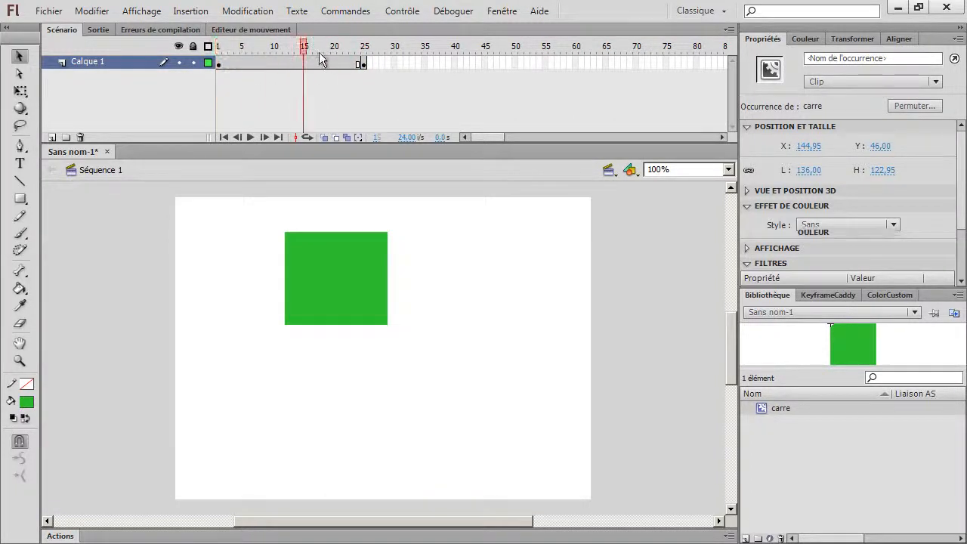
right_click(296, 63)
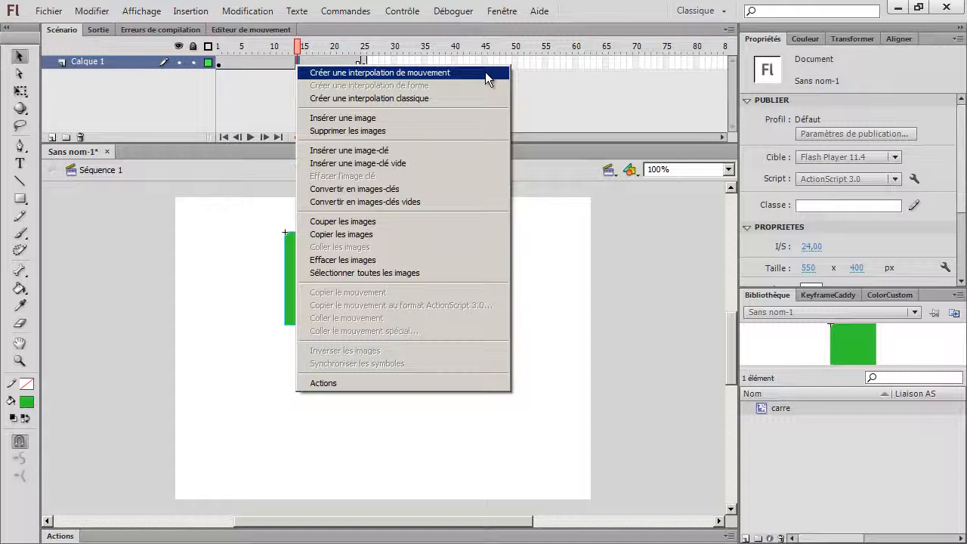
left_click(449, 96)
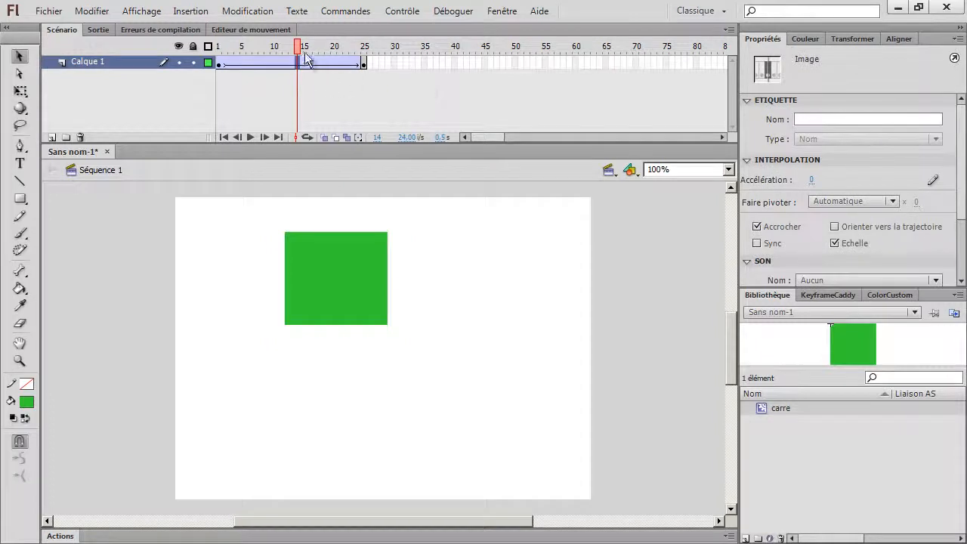
At frame 25, move the carre instance to about X 355, Y 57 and give it an Alpha colour effect of 55 %.
left_click(218, 63)
left_click(364, 49)
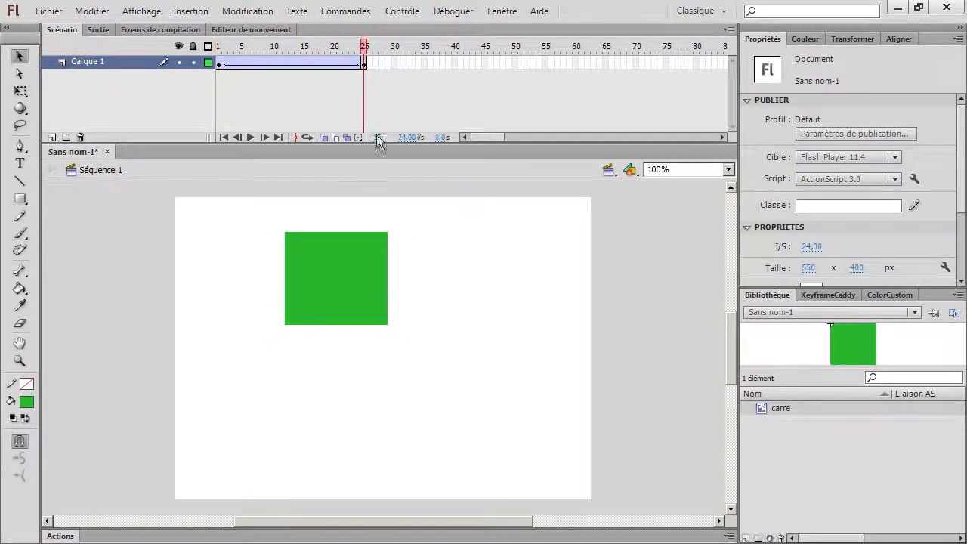
left_click(319, 266)
left_click_drag(319, 266, 478, 275)
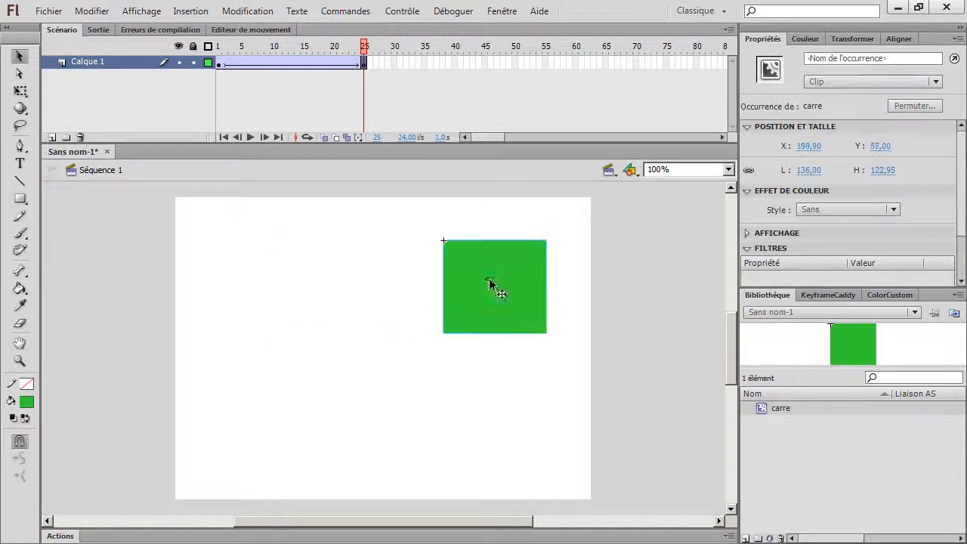
left_click(872, 210)
left_click(844, 277)
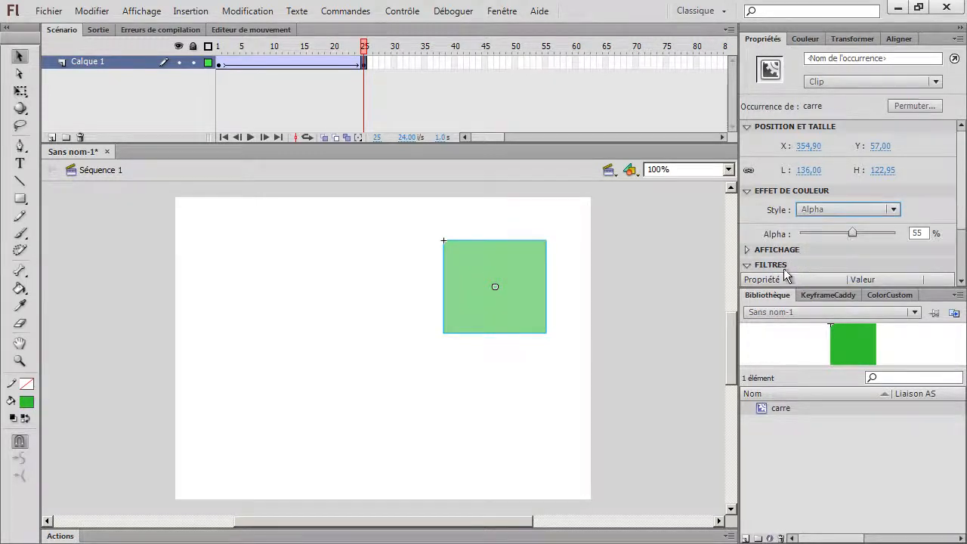
Add a Flou (blur) filter to the carre instance at frame 25 and strengthen its blur.
scroll(772, 274, "down", 3)
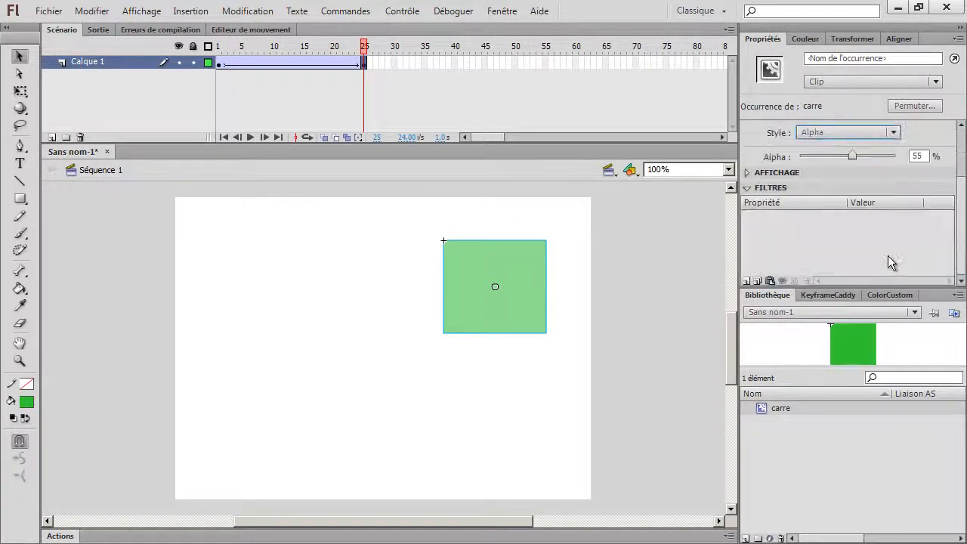
left_click(746, 281)
left_click(786, 351)
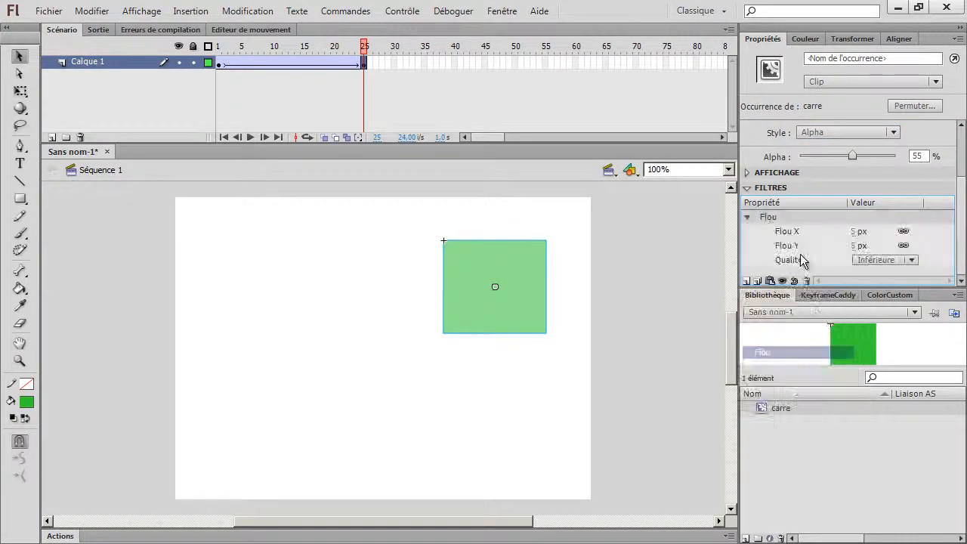
left_click_drag(854, 234, 815, 236)
left_click(302, 95)
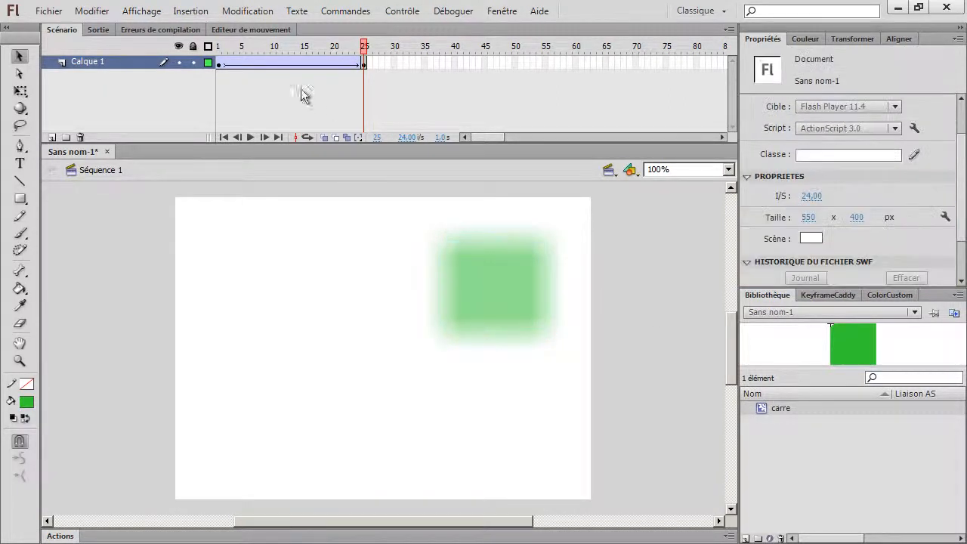
Lengthen the tween by moving its end keyframe to frame 53, trying frame 18 in between.
left_click_drag(366, 50, 533, 64)
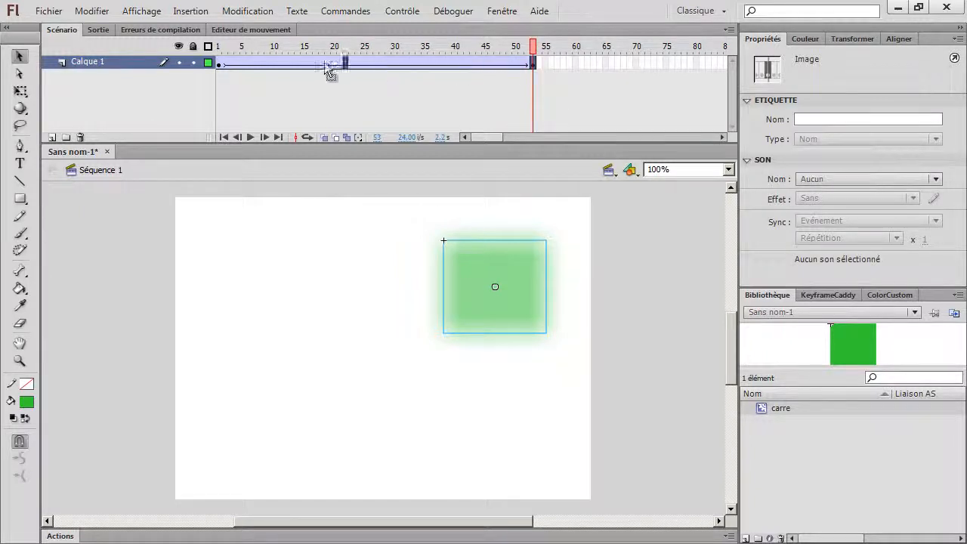
left_click_drag(330, 71, 322, 67)
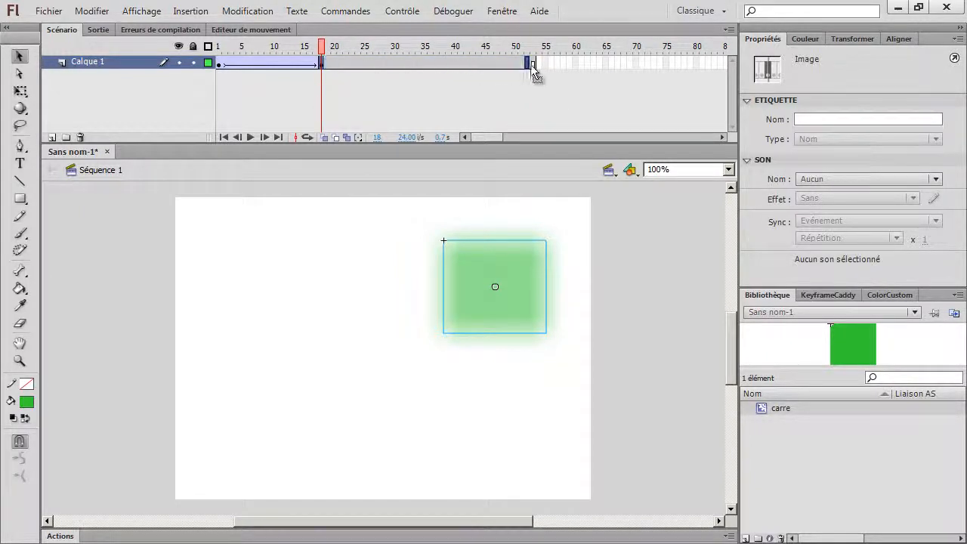
left_click_drag(532, 64, 535, 65)
Insert an intermediate keyframe at frame 27 of the tween on Calque 1.
left_click(376, 64)
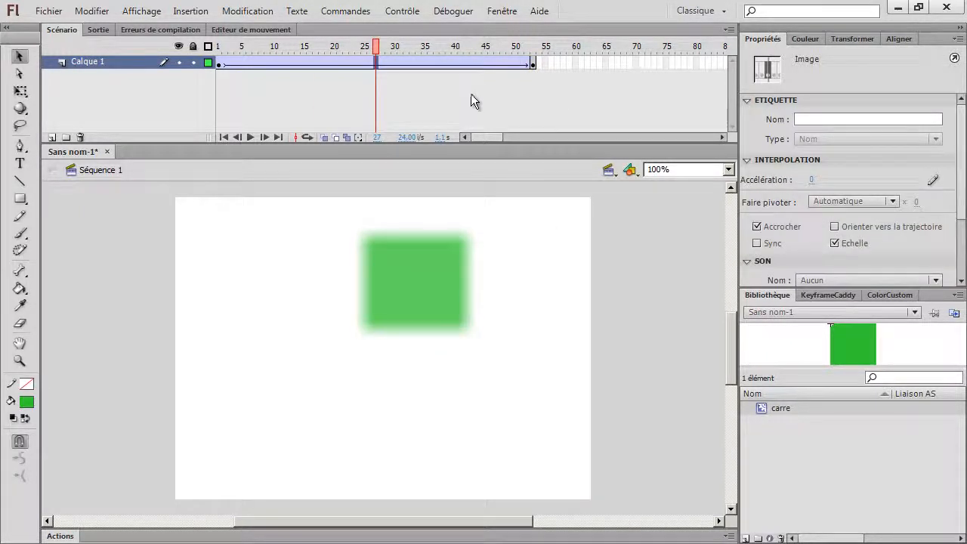
key("F6")
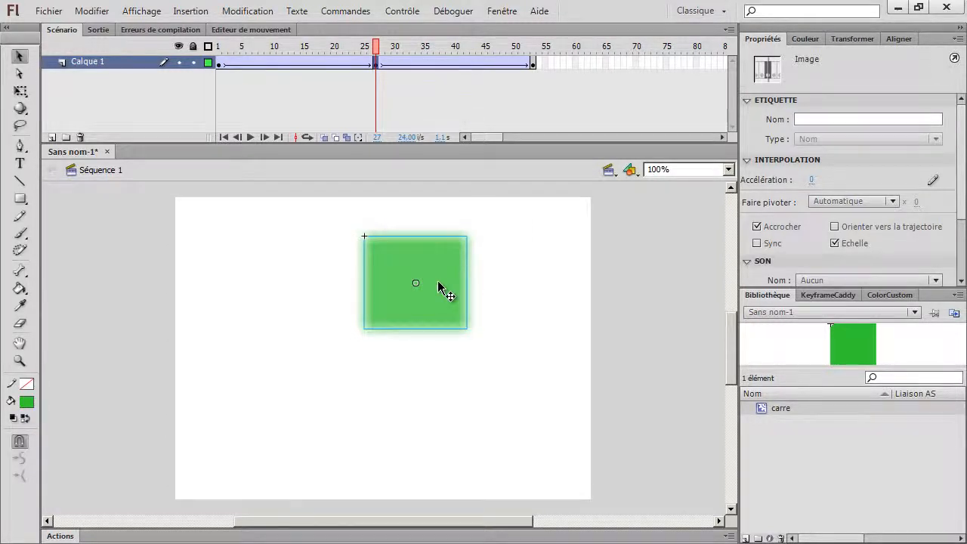
left_click(912, 281)
left_click(904, 280)
scroll(961, 257, "down", 3)
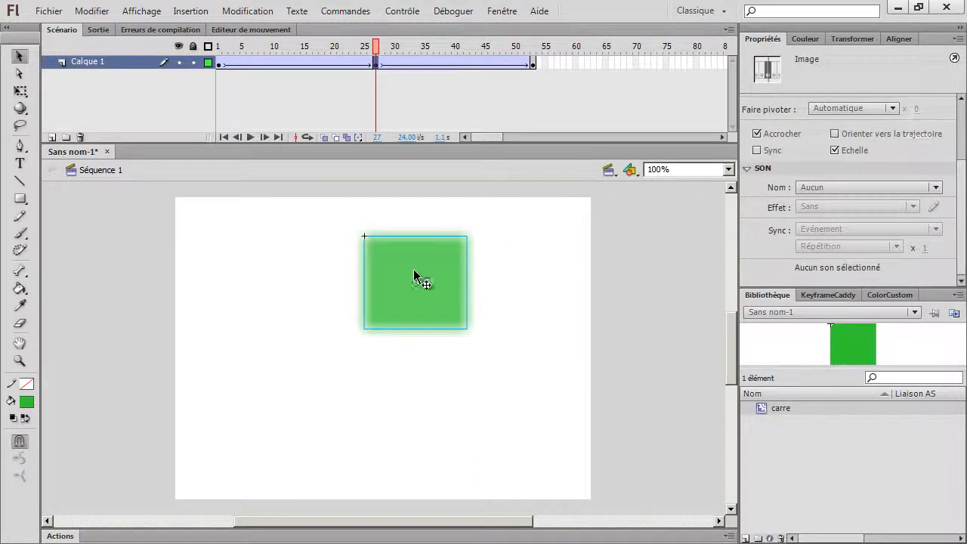
Compare the frame properties at frame 27 with the colour effect and filter properties of its carre instance.
left_click(423, 277)
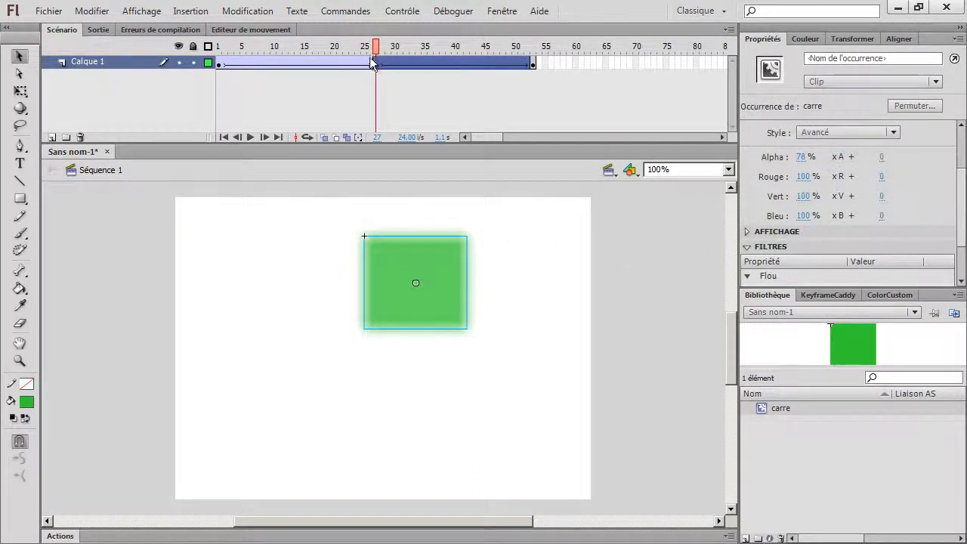
left_click(403, 190)
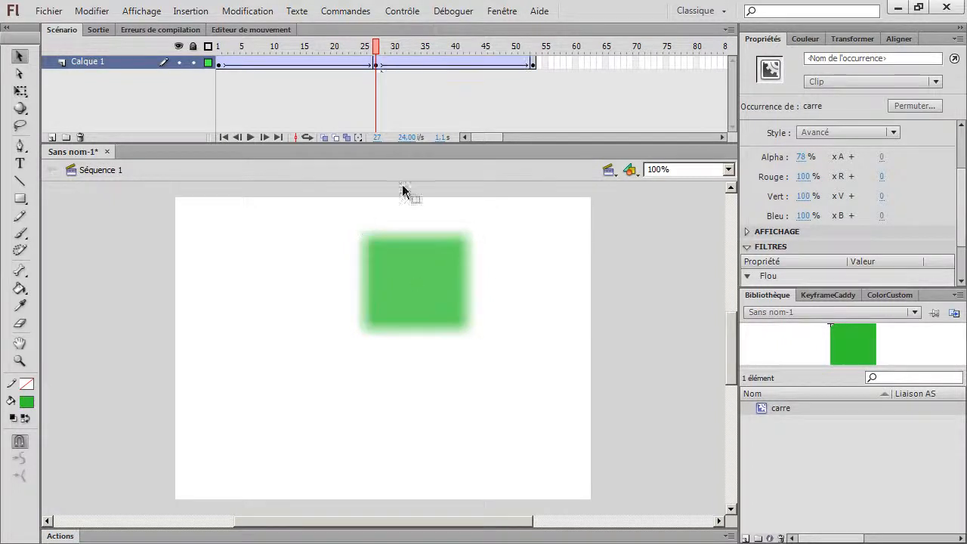
left_click(379, 66)
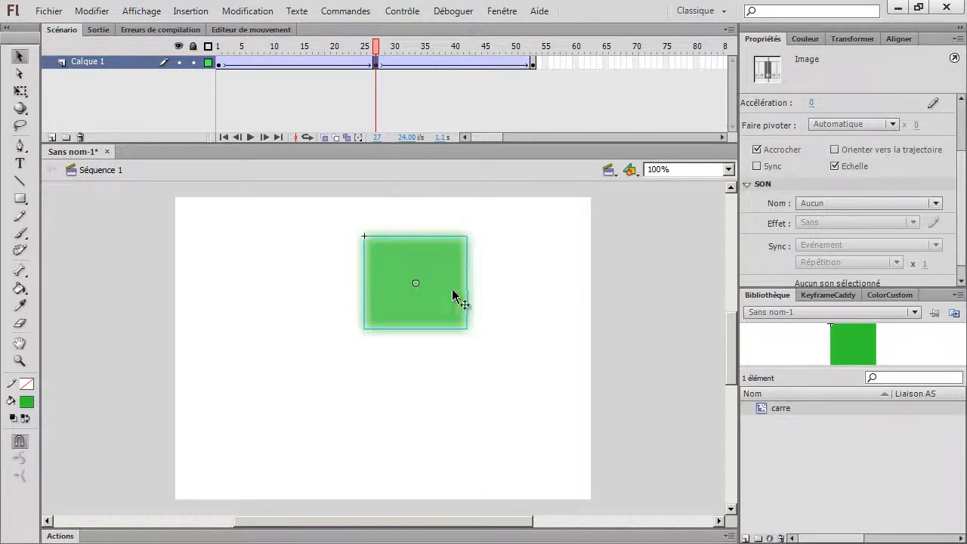
left_click(442, 281)
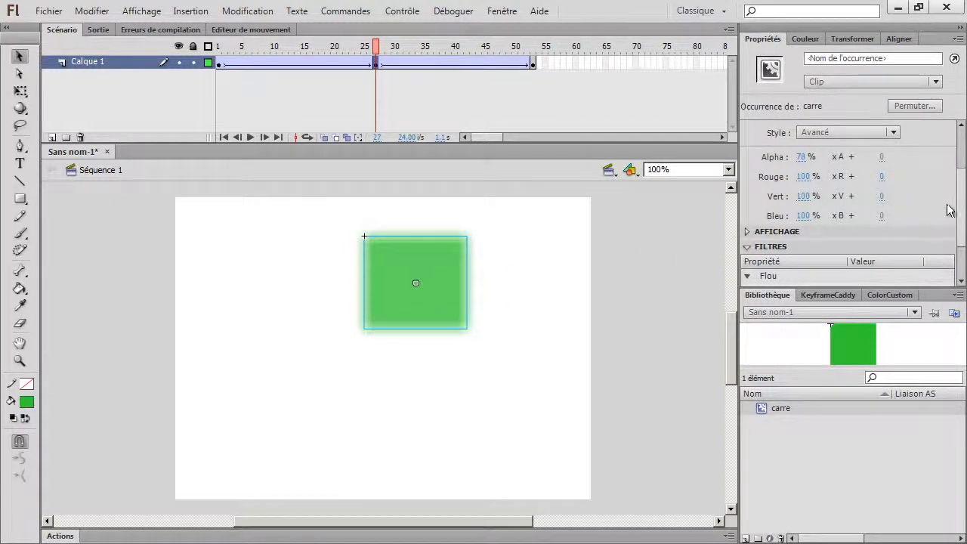
scroll(948, 209, "up", 3)
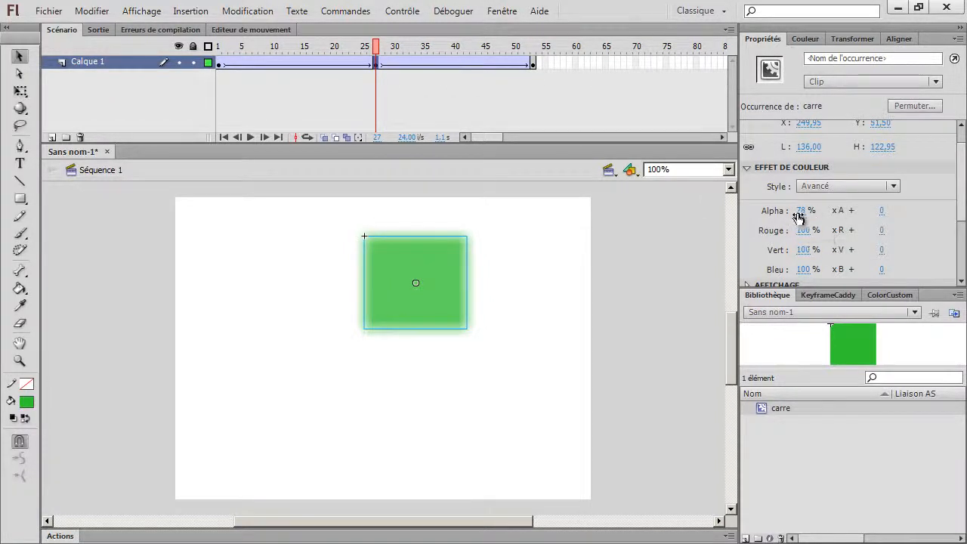
In the Avancé colour effect of the frame 27 instance, set the alpha offset to 94, the red offset to 80, and raise the green offset.
left_click(833, 190)
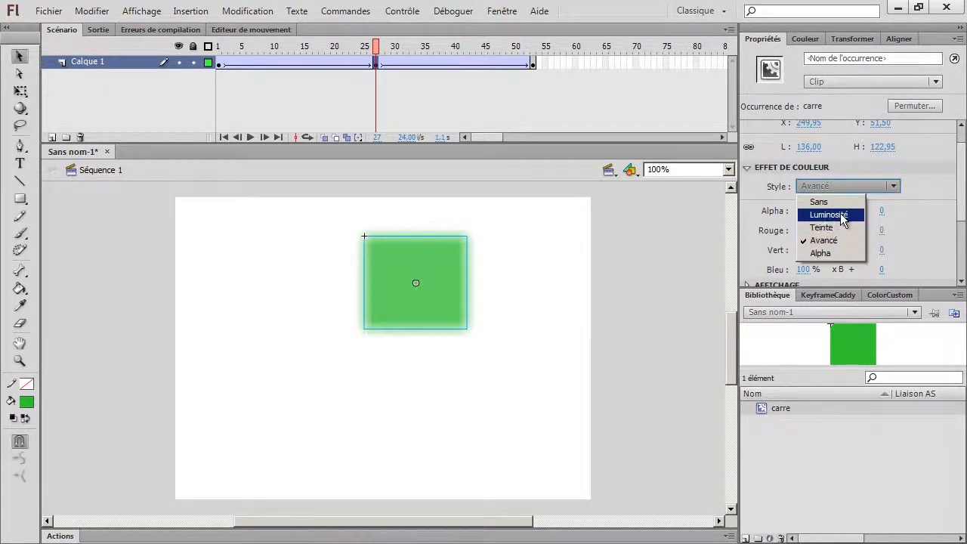
left_click(881, 224)
left_click(881, 211)
type("94")
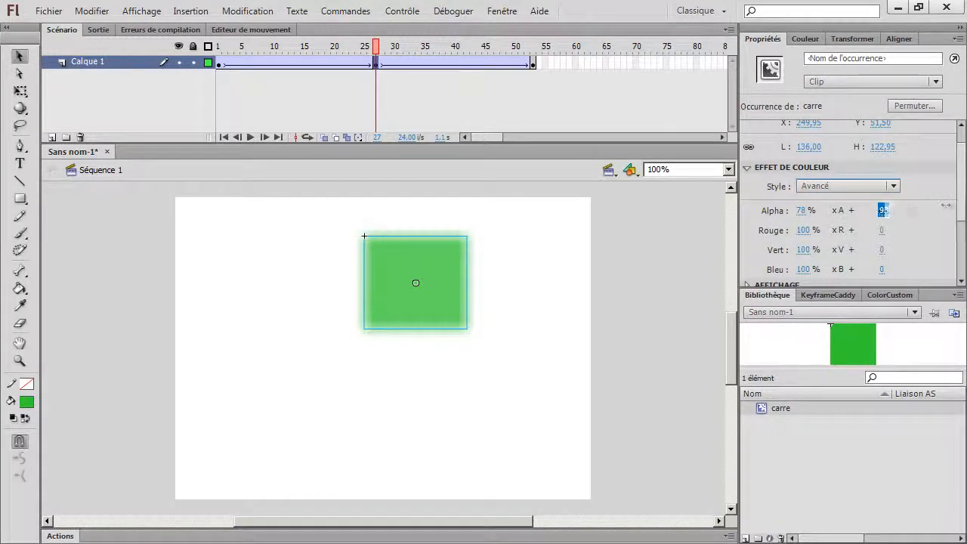
key("Return")
left_click(882, 229)
type("80")
key("Return")
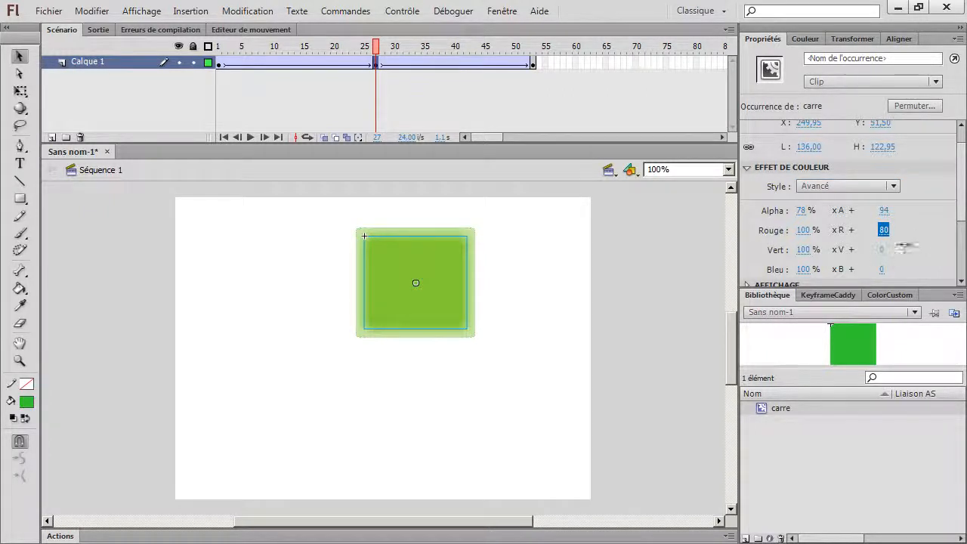
left_click_drag(891, 251, 928, 248)
left_click(601, 235)
Scrub the timeline from frame 27 back to frame 1 to preview the animation.
left_click_drag(375, 49, 228, 76)
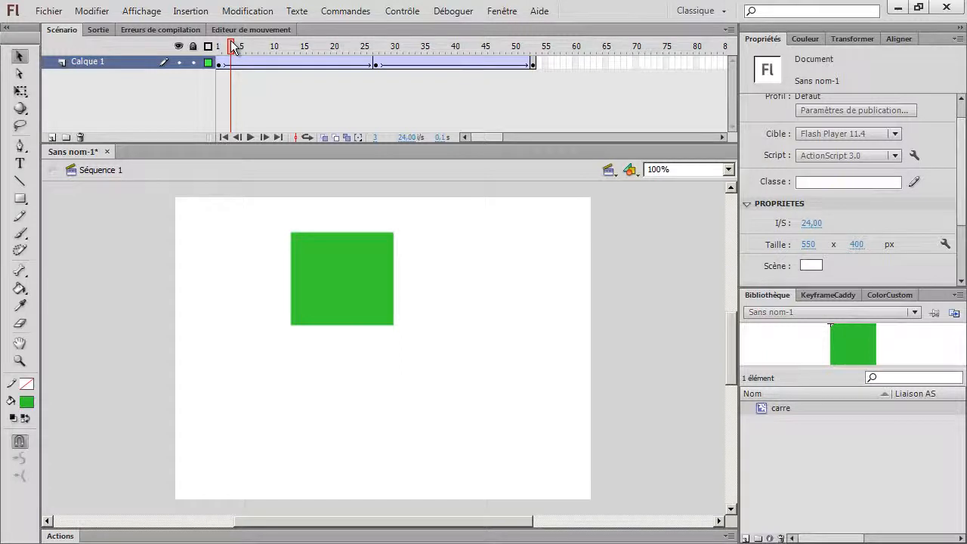
left_click_drag(234, 47, 218, 61)
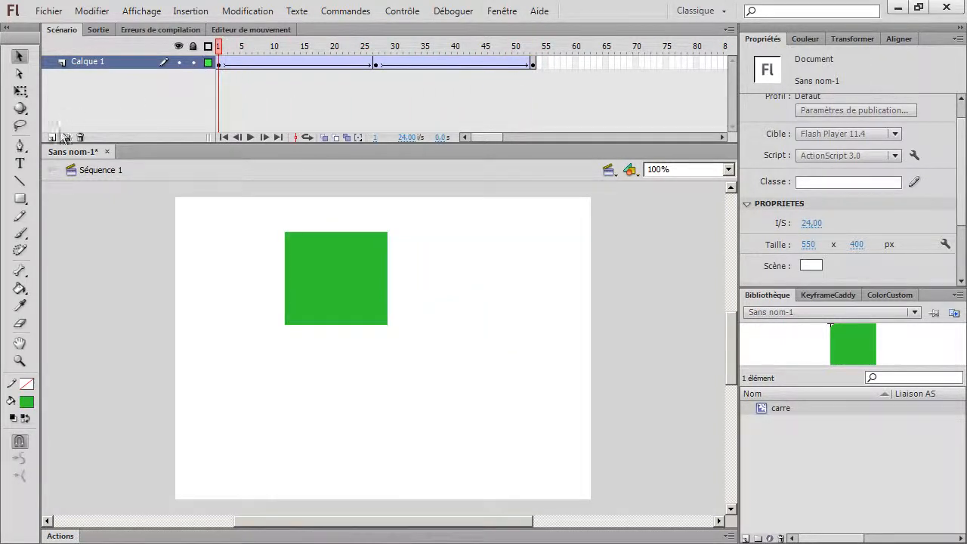
Add a new layer above Calque 1 and draw a borderless green square below the carre instance.
left_click(53, 137)
left_click(19, 198)
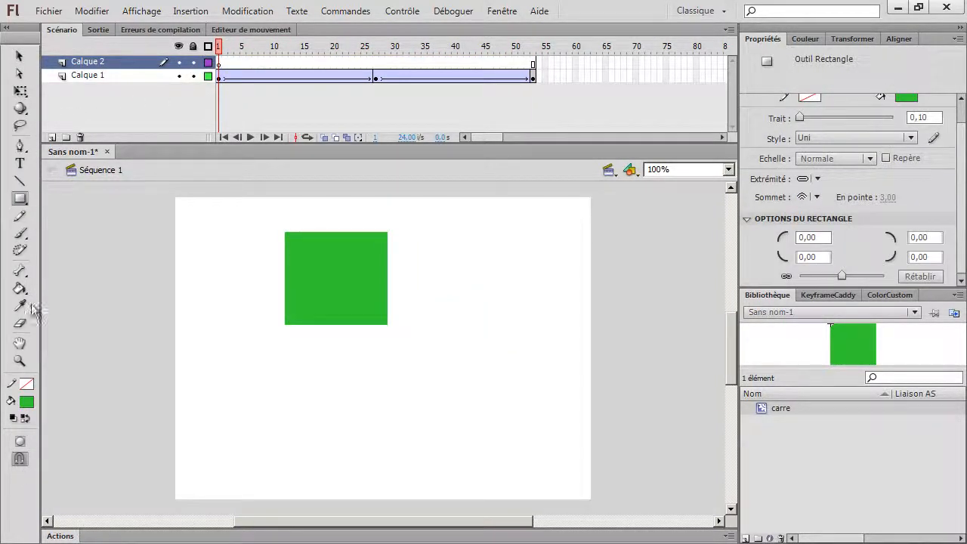
left_click_drag(247, 333, 333, 418)
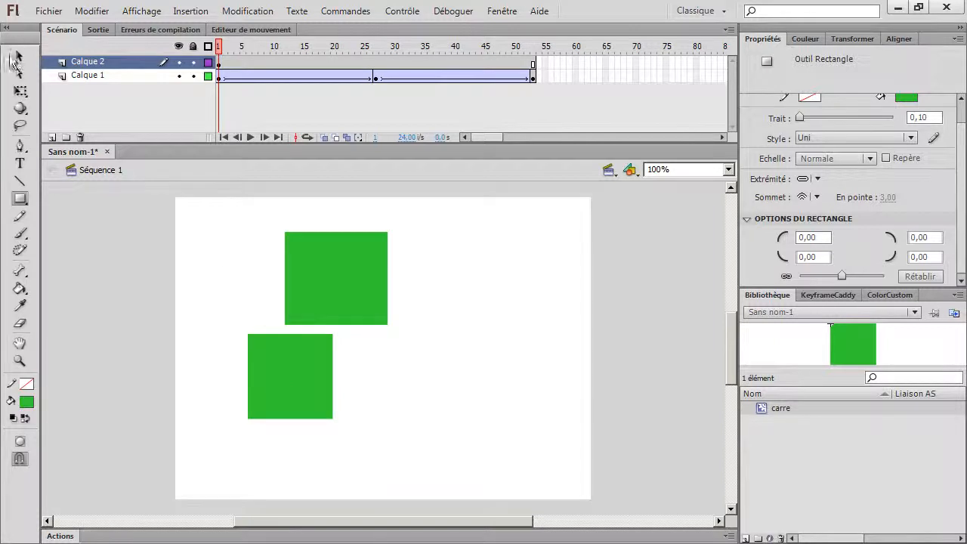
Bend the right edge of the new square on Calque 2 inward into a curve.
left_click(18, 57)
left_click(327, 338)
left_click(334, 357)
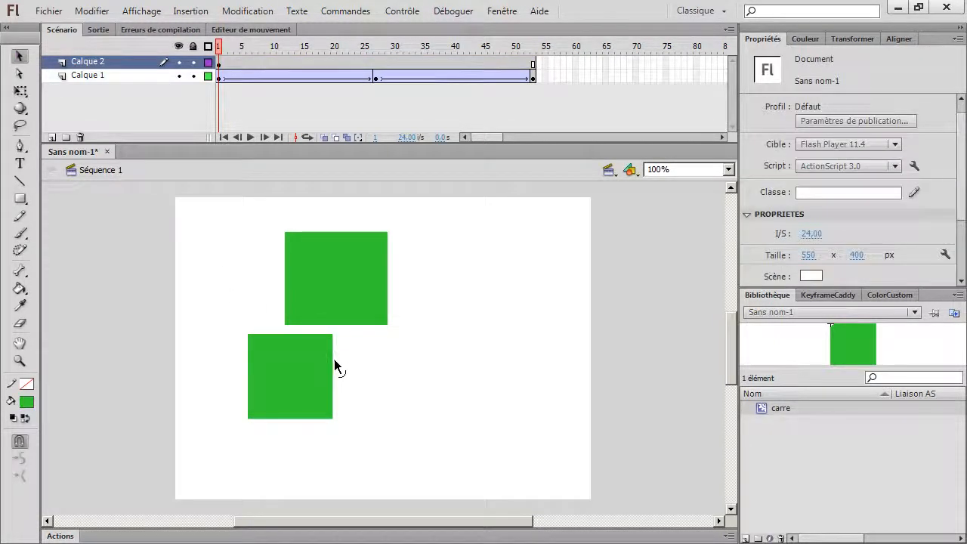
left_click_drag(334, 359, 307, 375)
Try to bend the right edge of the carre instance directly on the stage.
left_click(386, 275)
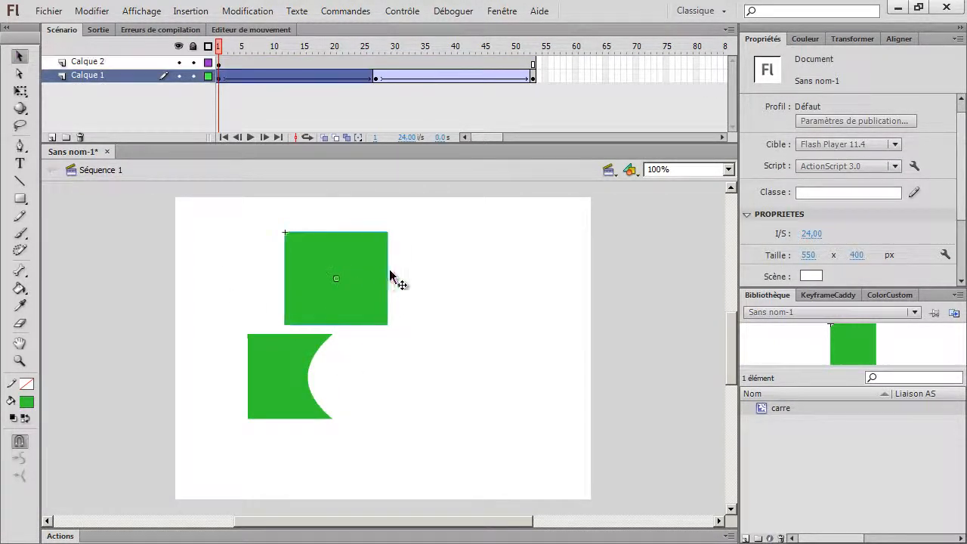
left_click(392, 274)
left_click(363, 280)
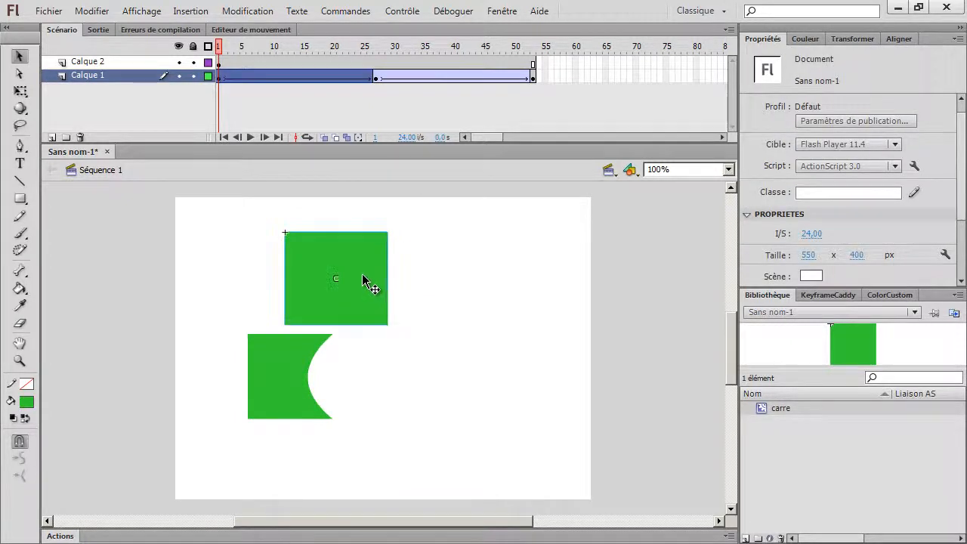
left_click(344, 360)
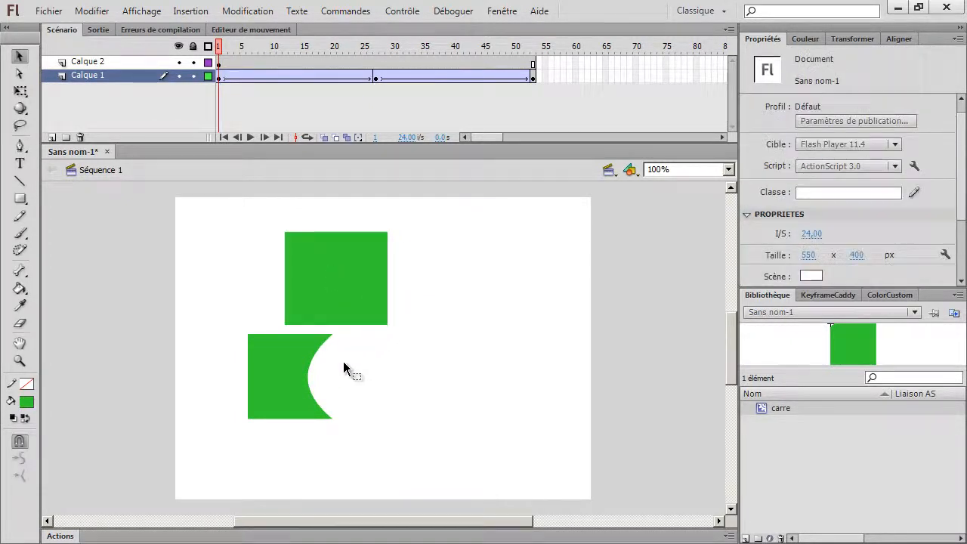
left_click(314, 279)
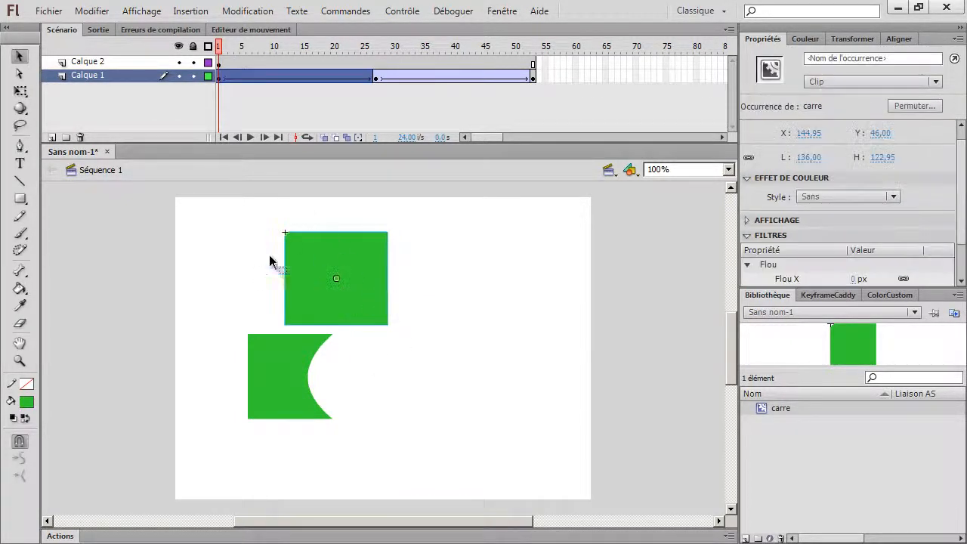
Edit the carre symbol in place, bend its square's right edge inward, and return to Séquence 1.
double_click(385, 298)
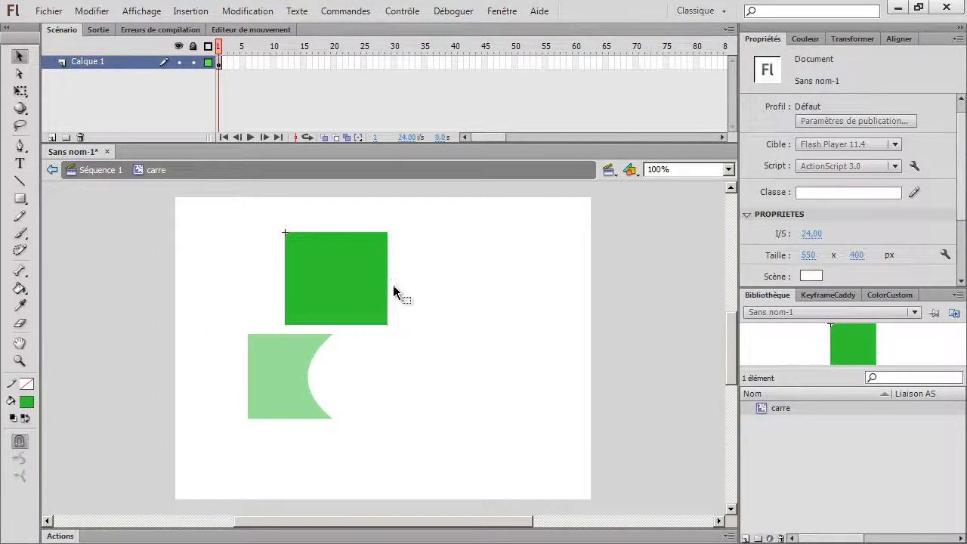
left_click_drag(388, 286, 358, 283)
double_click(424, 295)
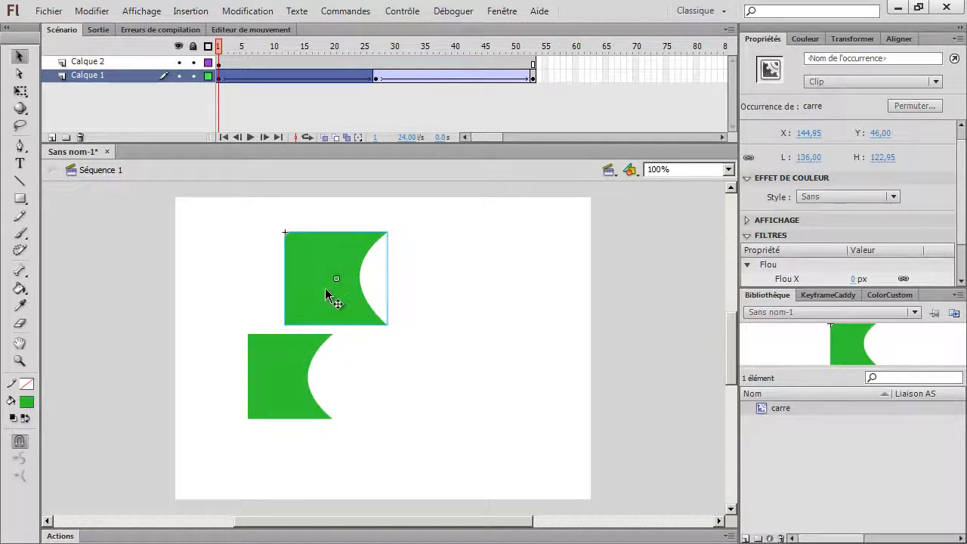
Reopen the carre symbol to view its contents and go back to Séquence 1.
double_click(325, 288)
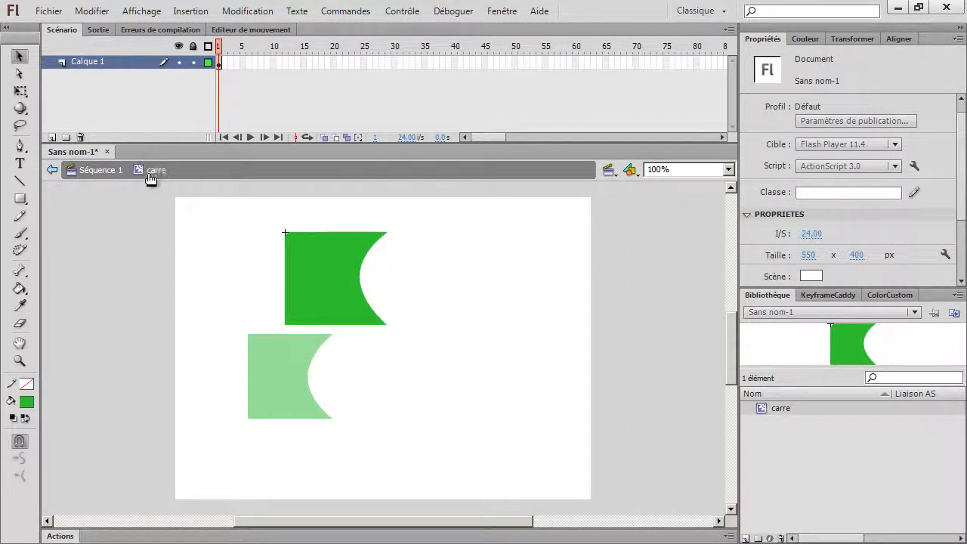
left_click(94, 170)
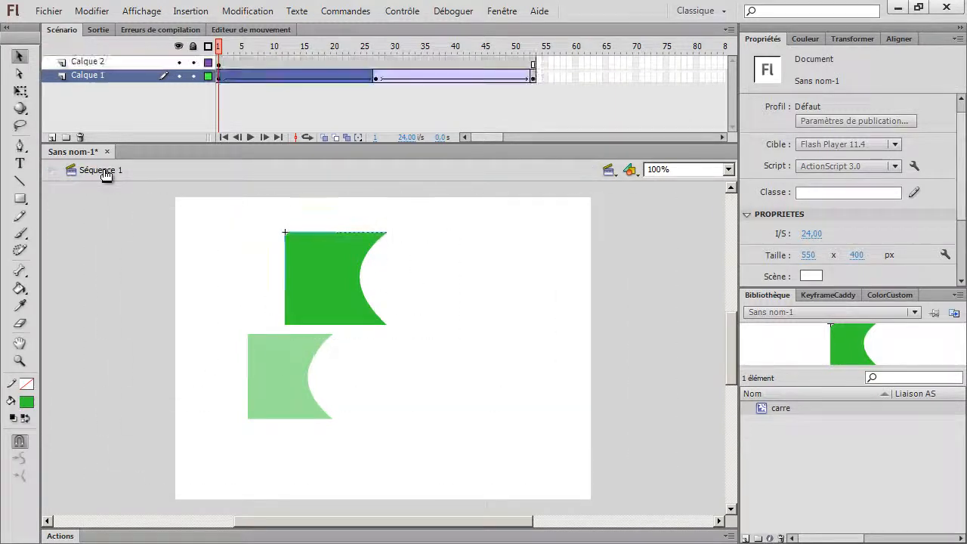
left_click(238, 289)
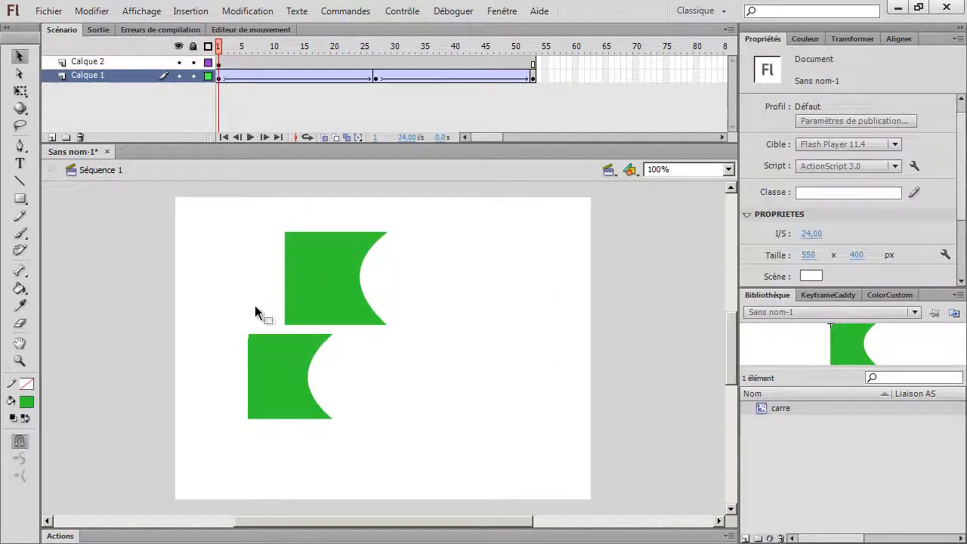
Insert a keyframe at frame 53 of Calque 2 and create a shape tween leading to it.
left_click(282, 358)
left_click(532, 62)
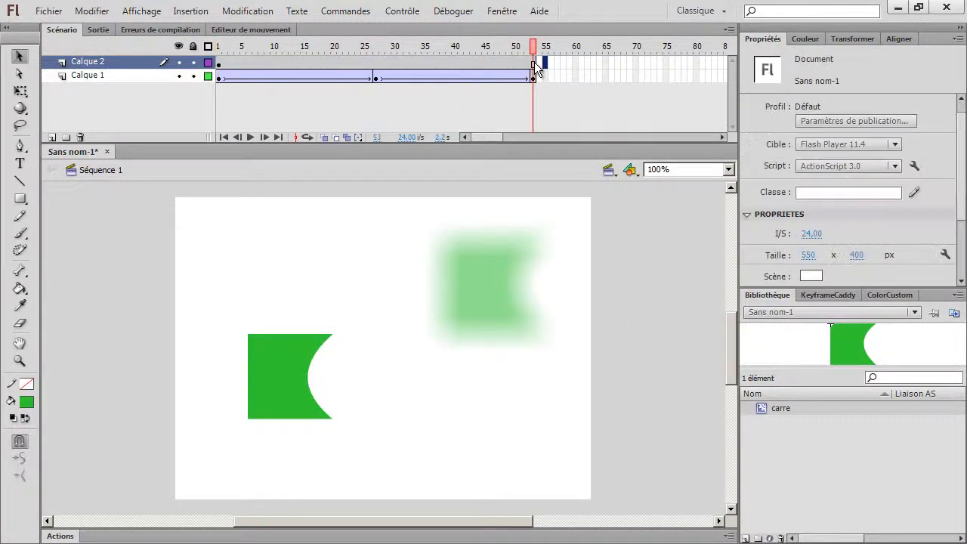
key("F5")
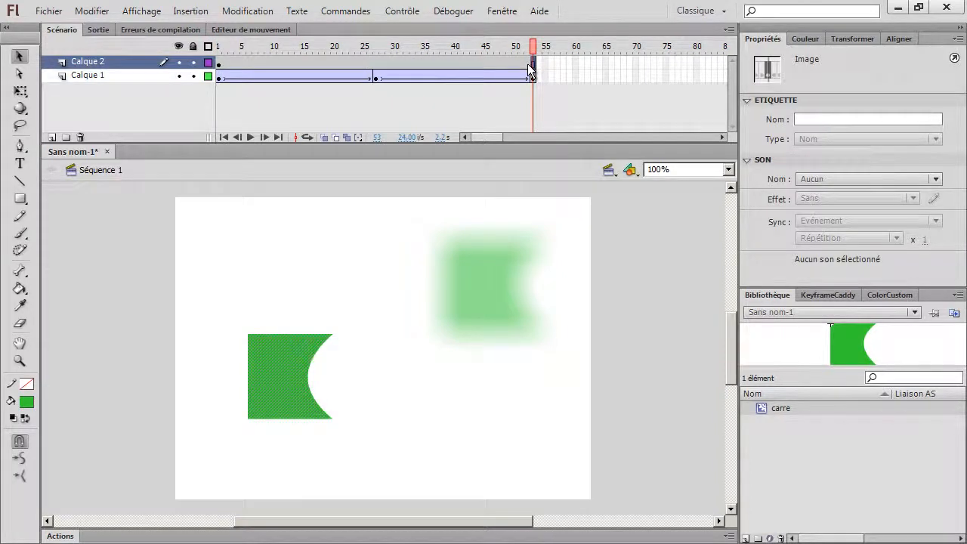
right_click(405, 65)
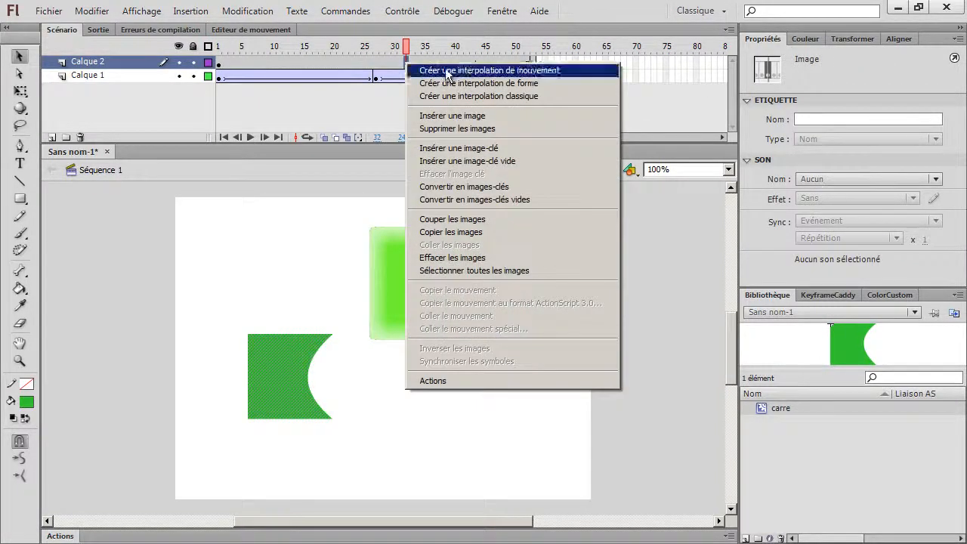
left_click(483, 84)
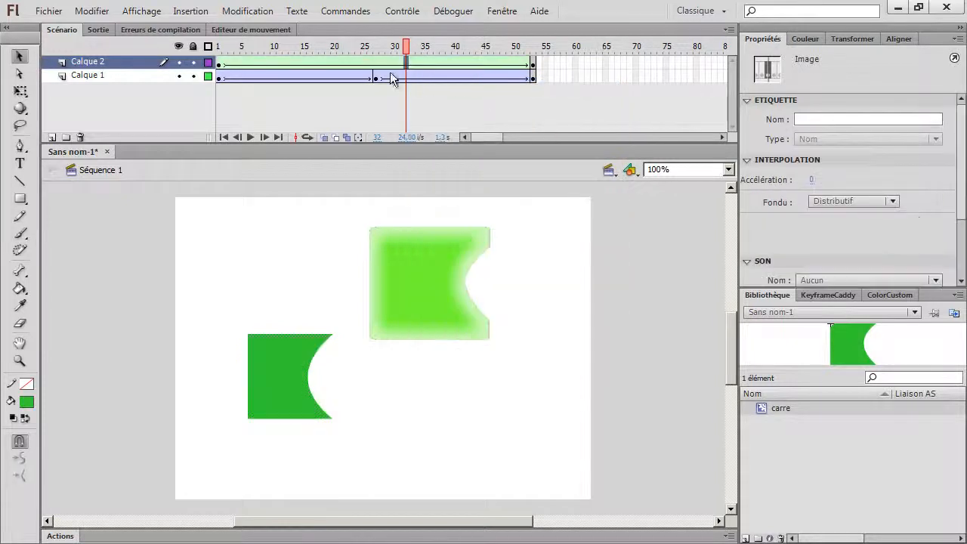
At frame 53, move the Calque 2 shape to about X 332, Y 214 and rotate it nearly half a turn.
left_click(532, 65)
left_click_drag(287, 390, 465, 416)
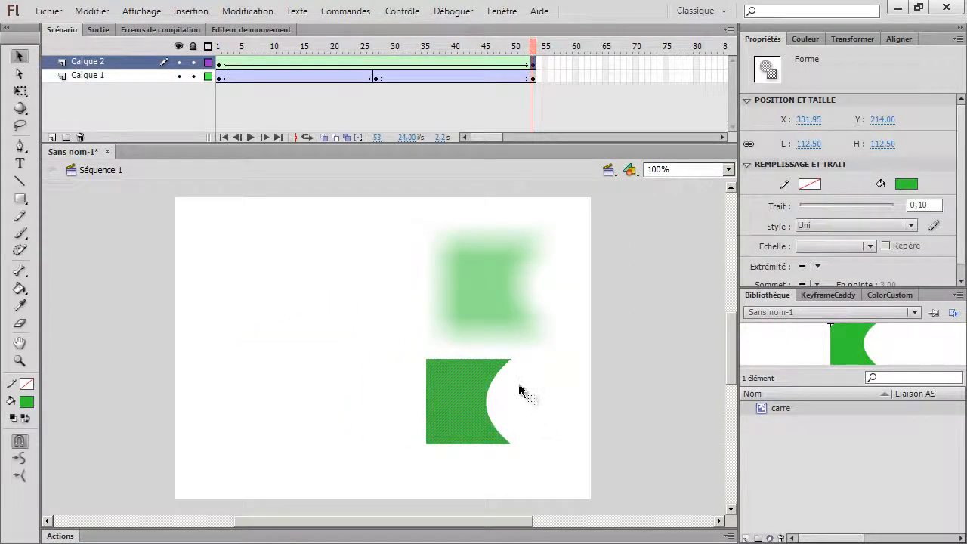
left_click(25, 97)
left_click_drag(519, 355, 403, 434)
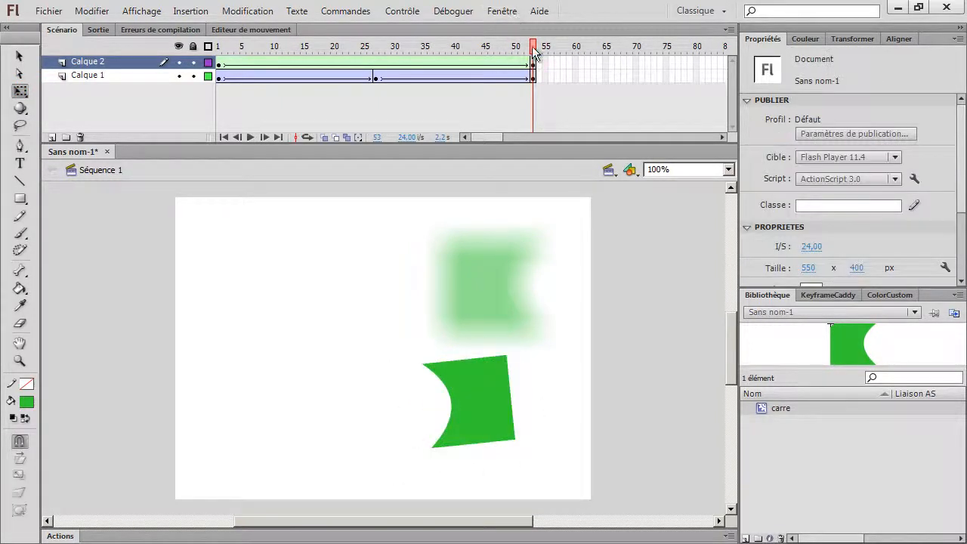
Scrub the timeline from frame 53 back to frame 1 to preview the shape tween.
left_click_drag(533, 49, 219, 115)
left_click(220, 78)
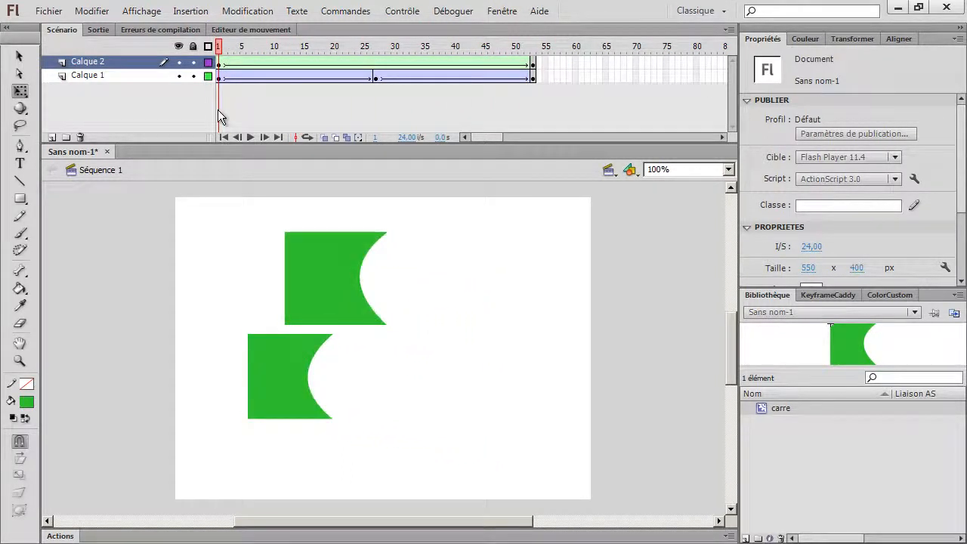
Add a new empty layer and delete the layers Calque 2 and Calque 1.
left_click(52, 136)
left_click(120, 75)
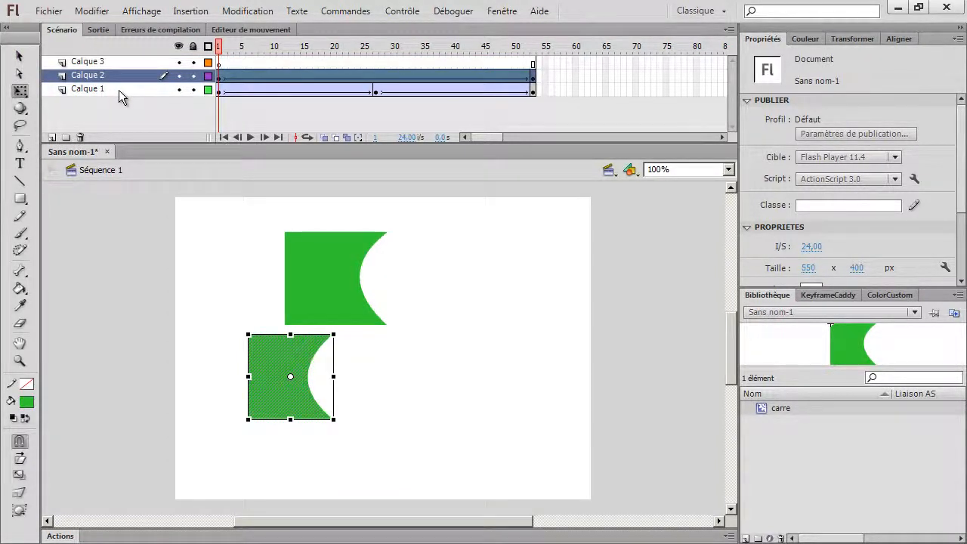
left_click(118, 90, "shift")
left_click(80, 136)
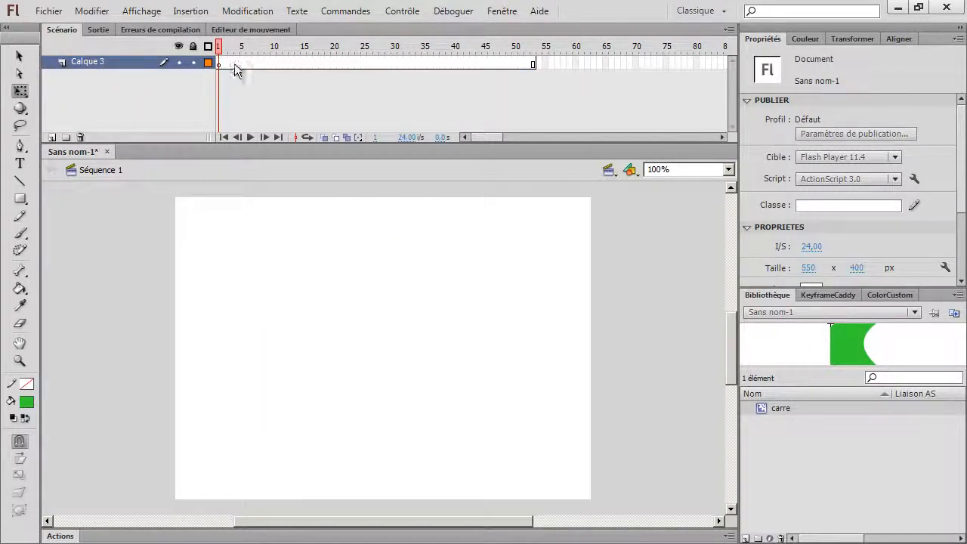
Remove the frames after frame 1 on Calque 3 and delete the carre symbol from the library.
left_click_drag(534, 62, 617, 62)
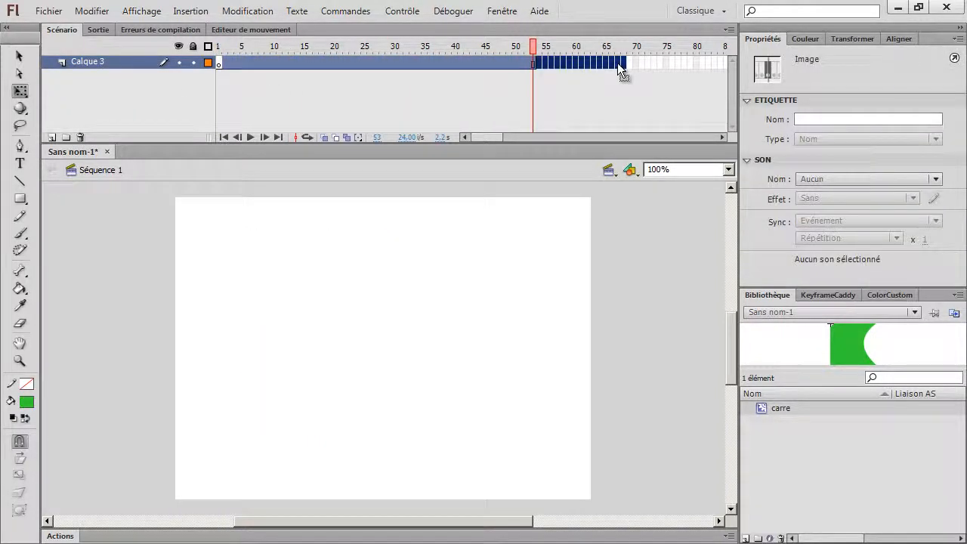
key("shift+F5")
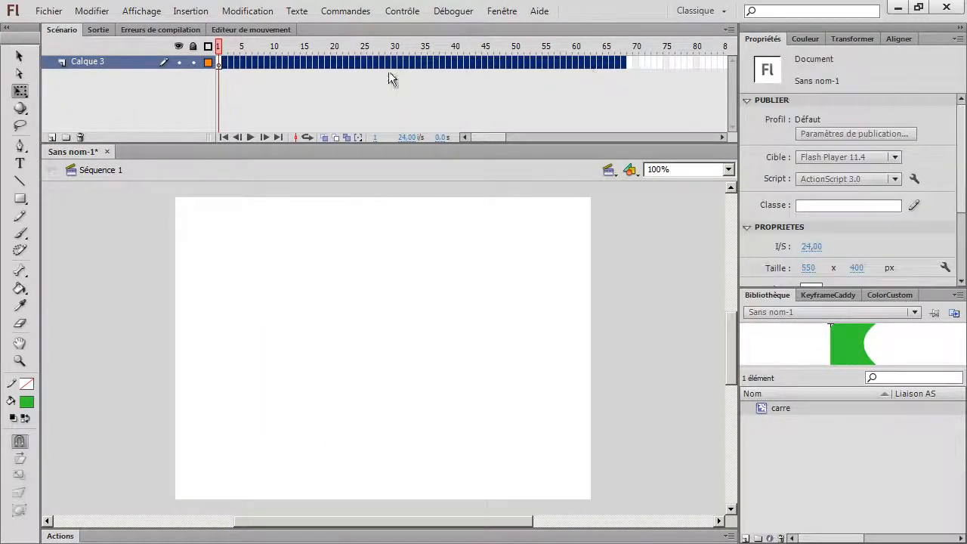
key("shift+F5")
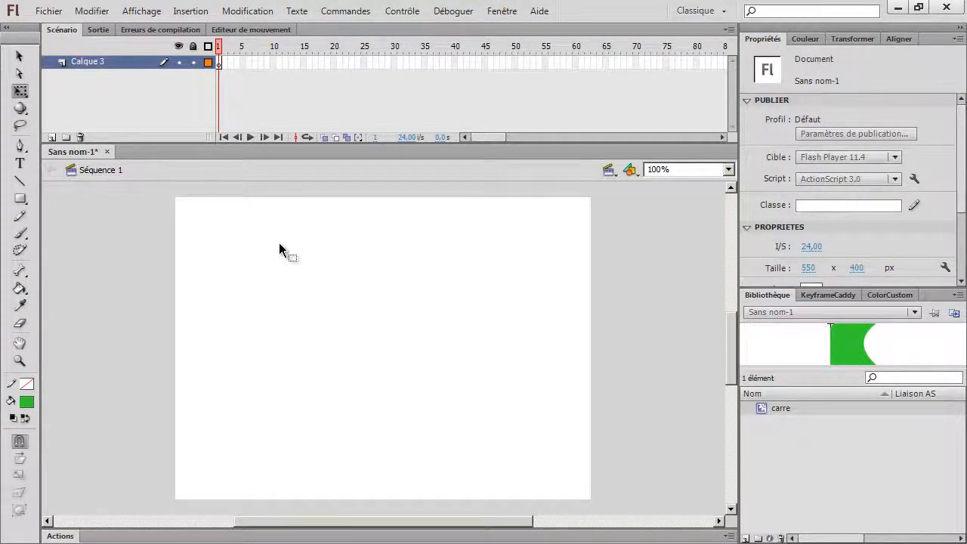
left_click(781, 537)
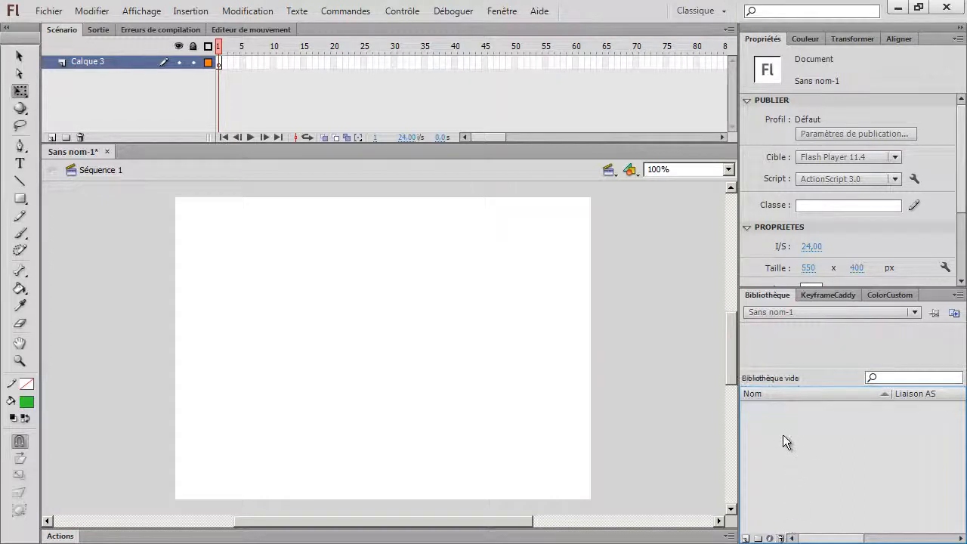
Draw a borderless green rectangle near the middle of the empty stage on Calque 3.
left_click(20, 57)
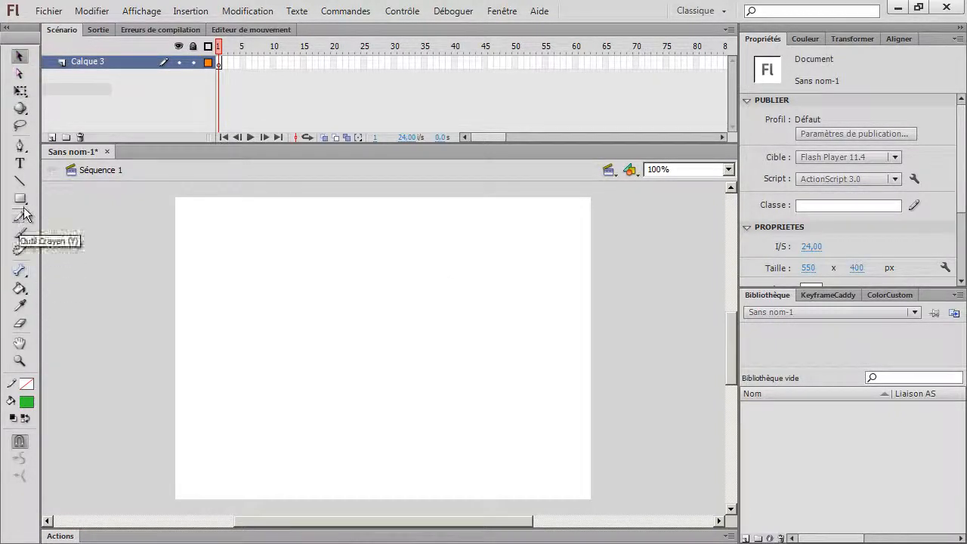
left_click(21, 199)
left_click_drag(303, 268, 429, 402)
Use the Subselection tool to pull the rectangle's two lower corner points outward, forming an irregular trapezoid.
left_click(21, 73)
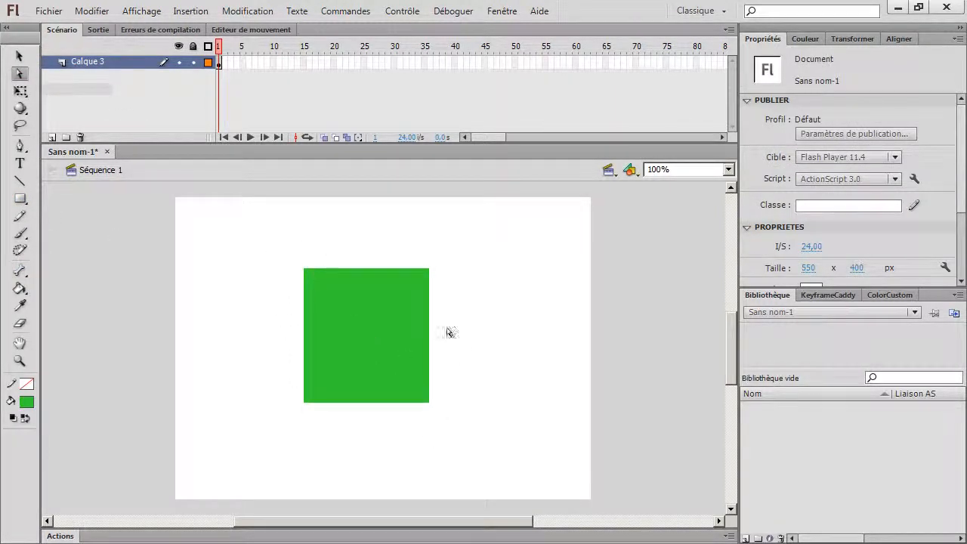
left_click(429, 404)
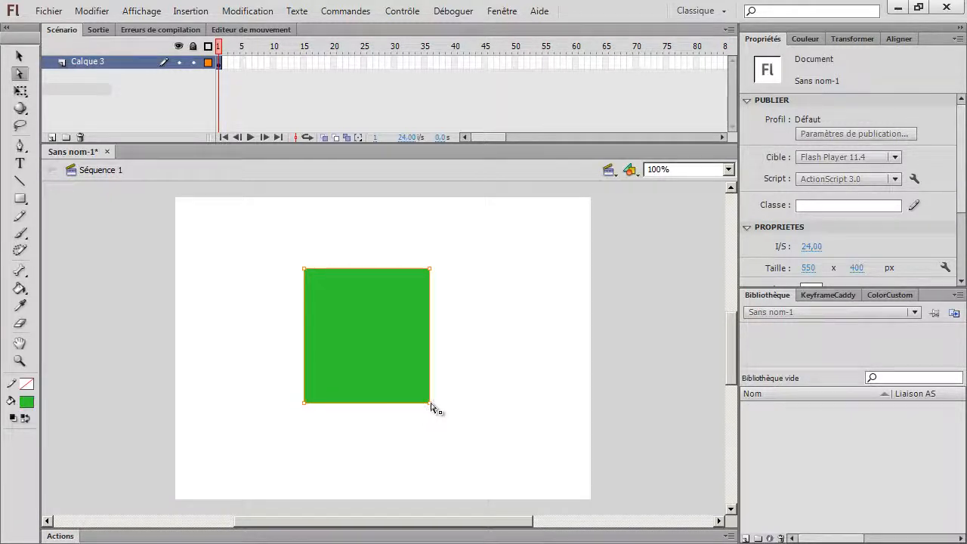
left_click_drag(431, 407, 537, 458)
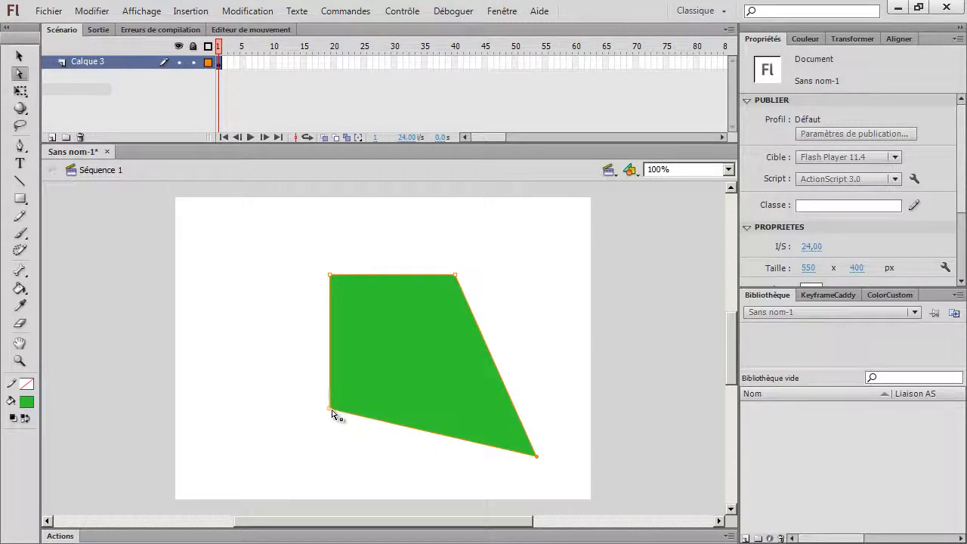
left_click_drag(330, 409, 305, 465)
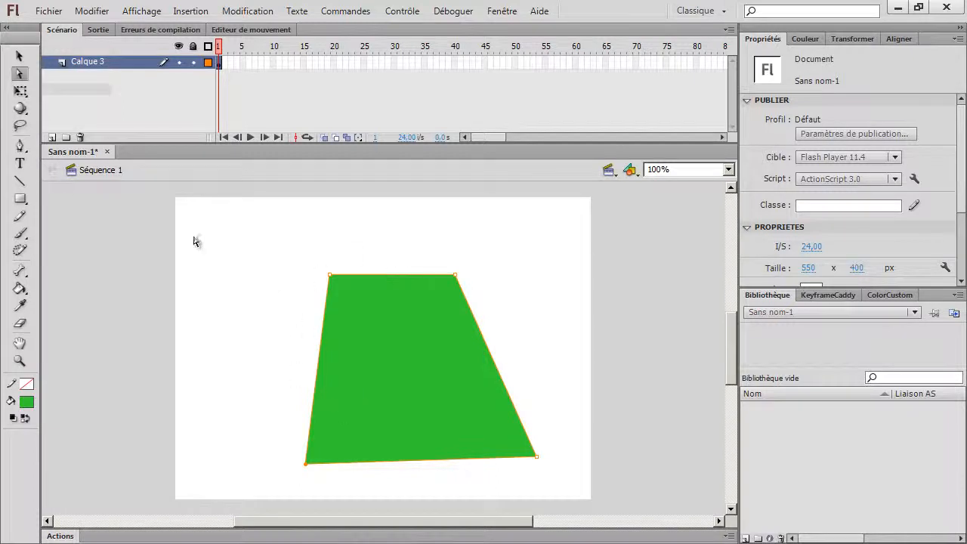
Use the Selection tool to pull the shape's lower-left corner inward and curve its right edge inward.
left_click(20, 56)
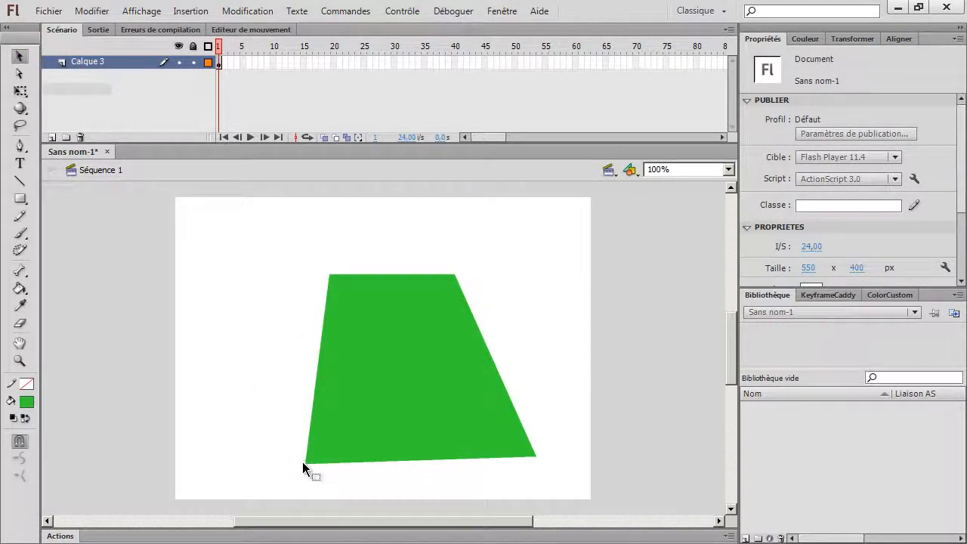
left_click_drag(304, 462, 335, 419)
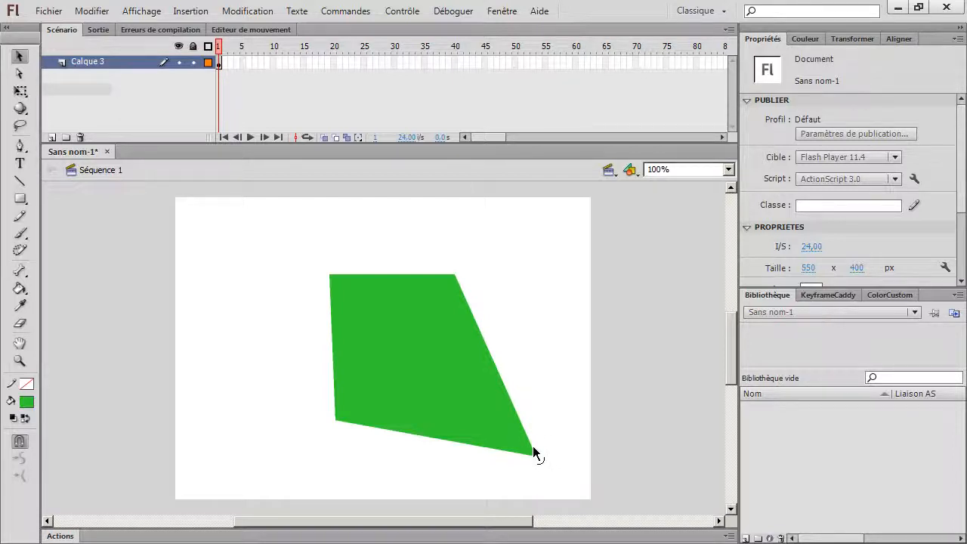
left_click_drag(533, 452, 495, 434)
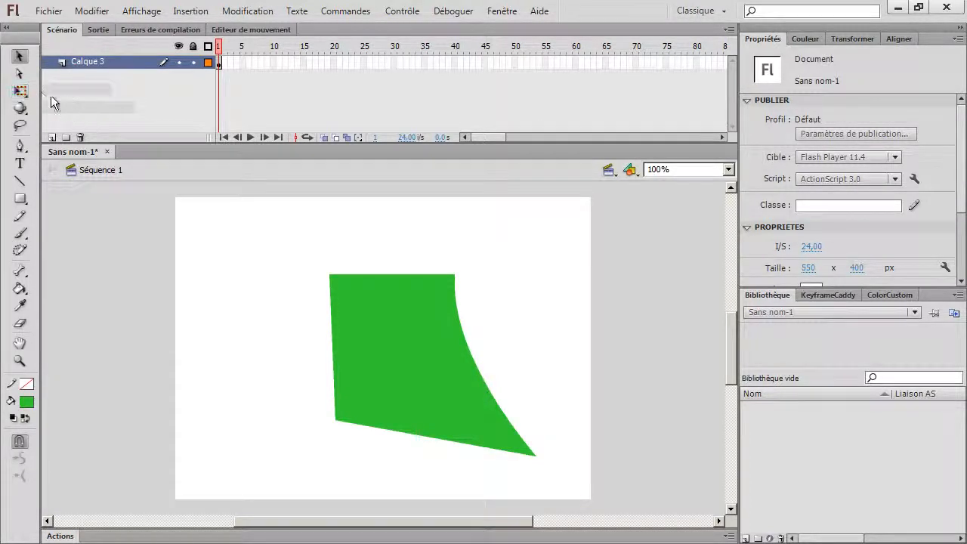
Look at the transform tool variants and activate the Free Transform tool (Outil Transformation libre).
left_click(26, 91)
left_click(25, 92)
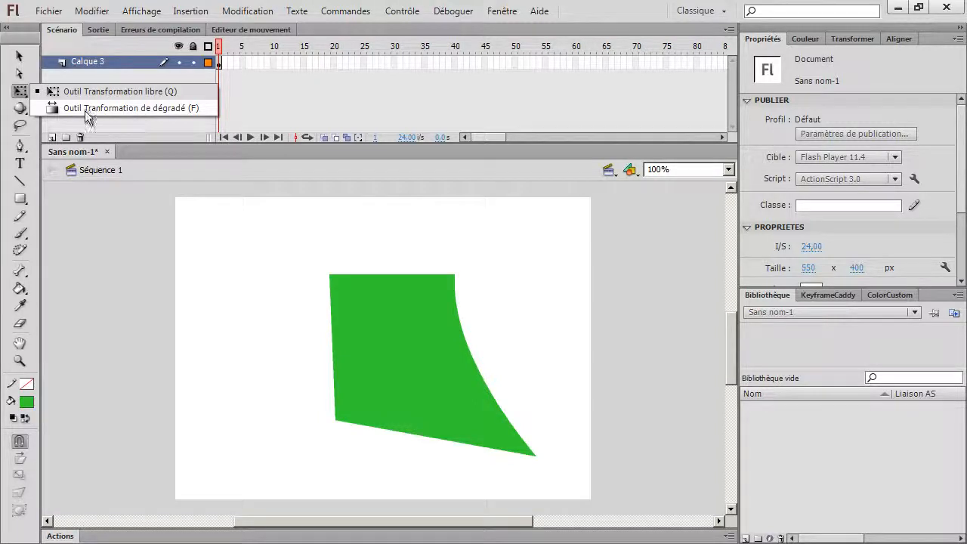
left_click(20, 91)
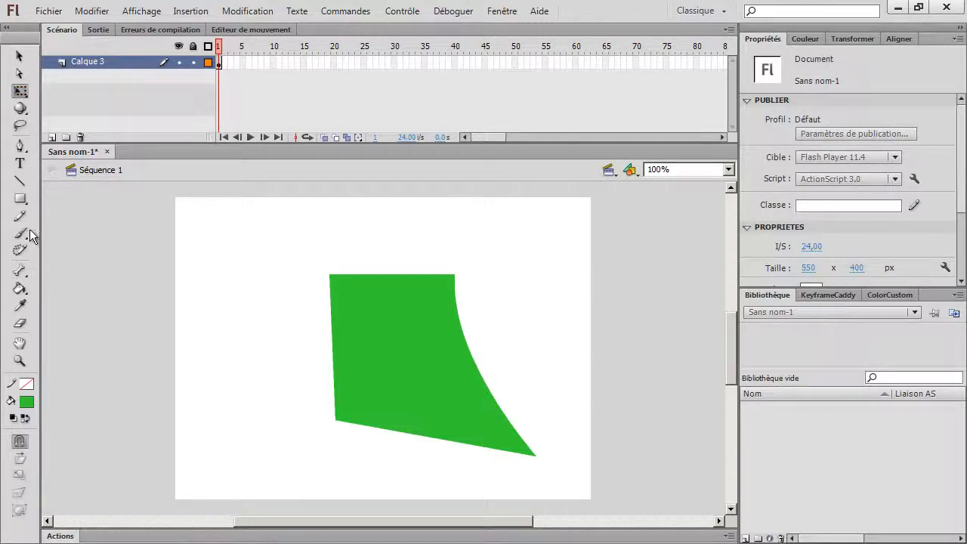
Fill the green shape with the red-to-black radial gradient using the Paint Bucket tool.
left_click(21, 288)
left_click(26, 401)
left_click(51, 383)
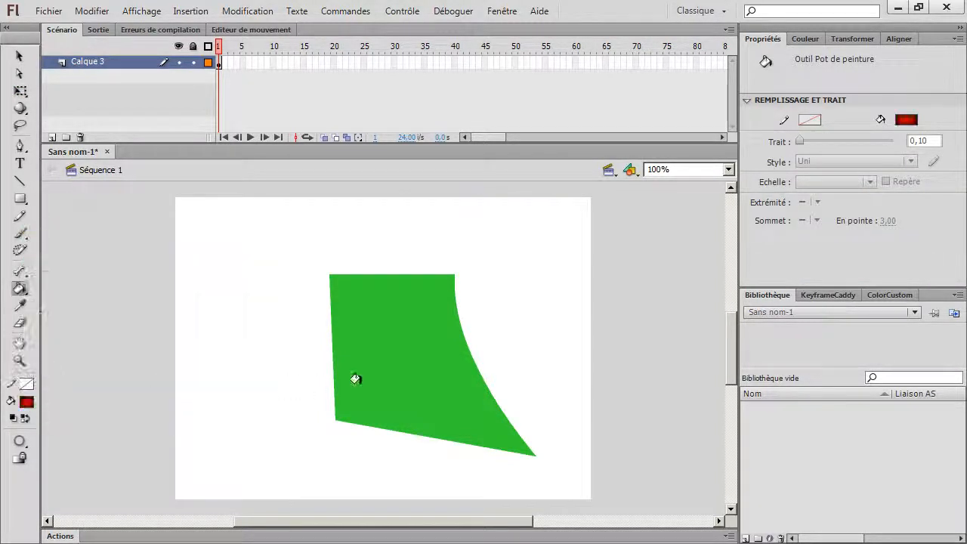
left_click(355, 380)
Use the Gradient Transform tool to narrow and rotate the shape's radial gradient into a diagonal ellipse and shift its focal point toward the upper right.
left_click(21, 91)
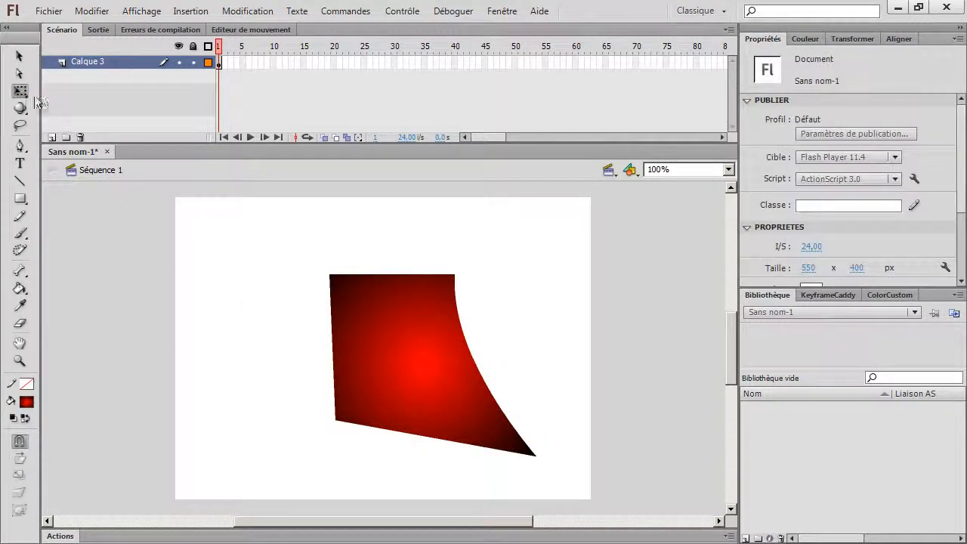
left_click_drag(21, 91, 23, 92)
left_click(113, 106)
left_click(367, 337)
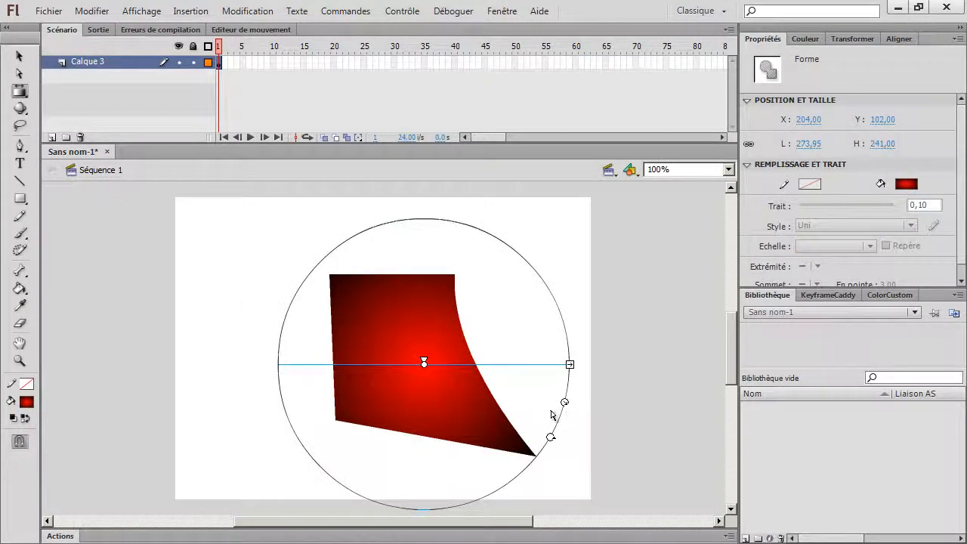
left_click_drag(571, 364, 465, 364)
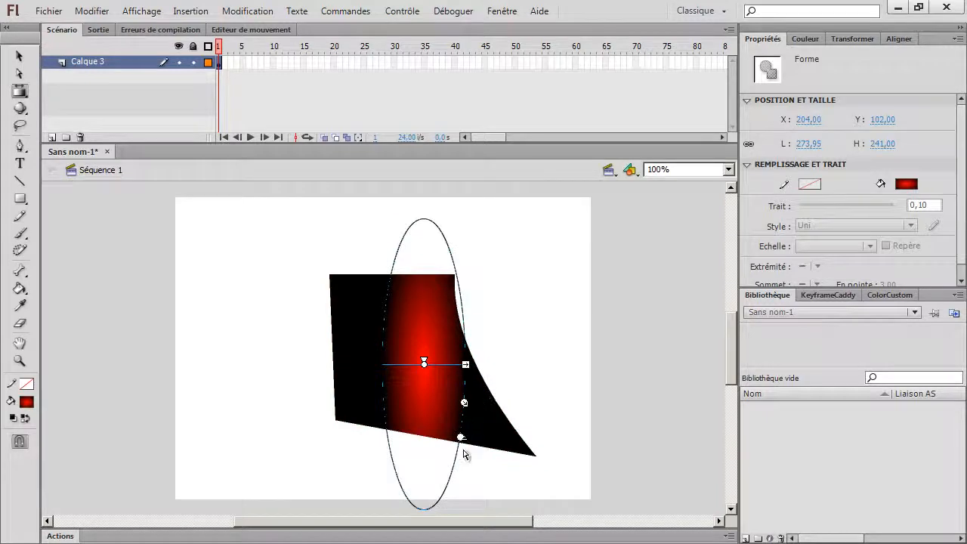
left_click_drag(459, 436, 505, 369)
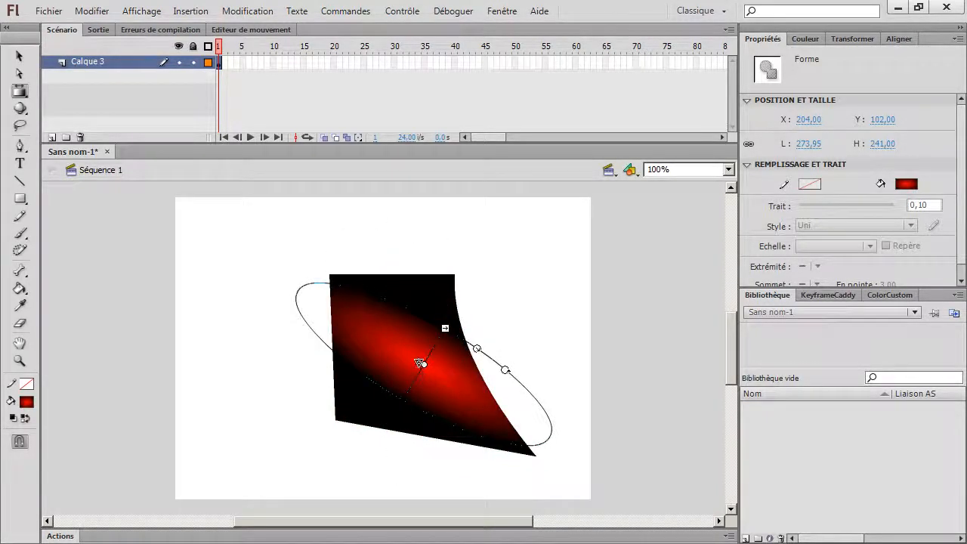
left_click_drag(421, 362, 562, 335)
left_click(505, 218)
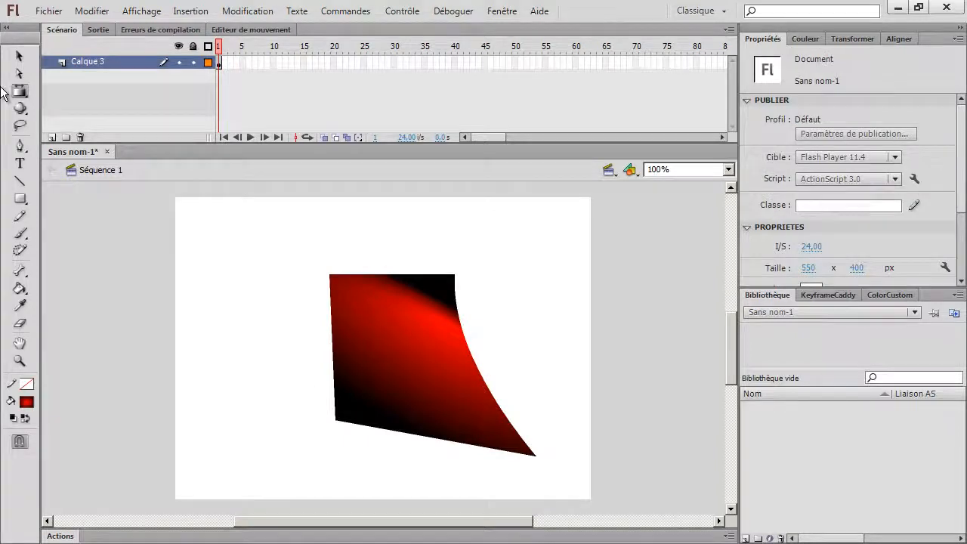
Use the Free Transform tool to enlarge the shape from its lower-right corner and move it to the upper-left part of the stage.
left_click_drag(21, 97, 93, 89)
left_click(93, 89)
left_click(442, 345)
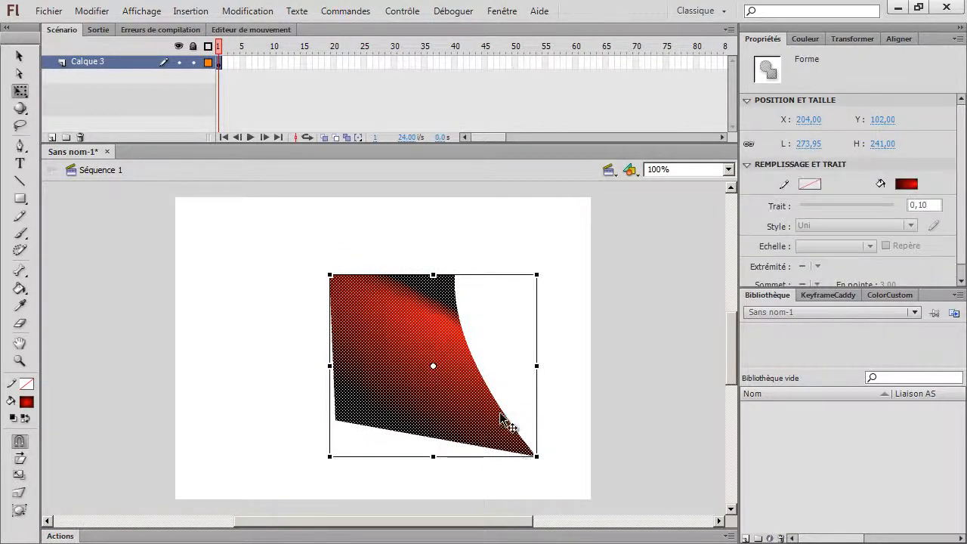
left_click_drag(536, 456, 595, 497)
left_click(537, 246)
left_click_drag(406, 319, 270, 274)
left_click(309, 219)
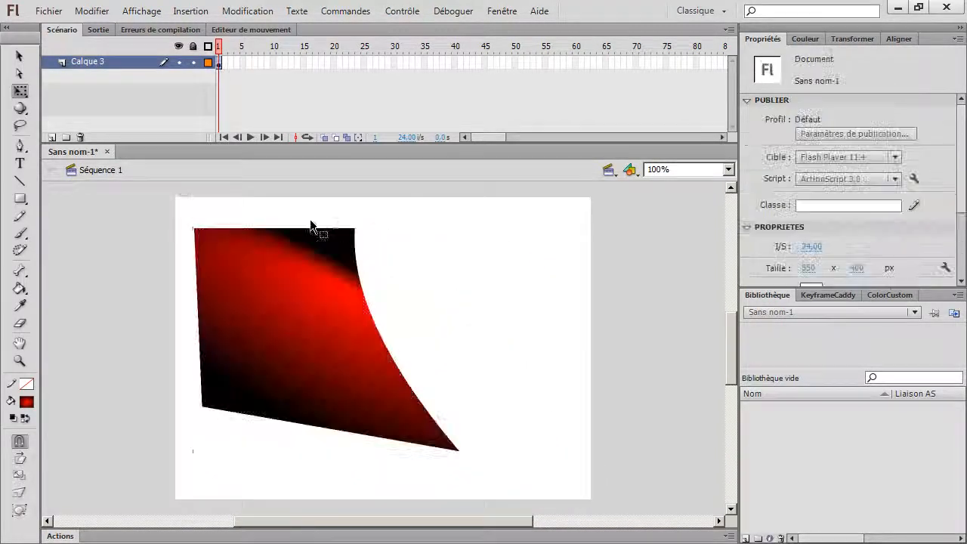
Use the Lasso tool to select a rounded area along the shape's curved right edge, and clear that selection.
left_click(20, 126)
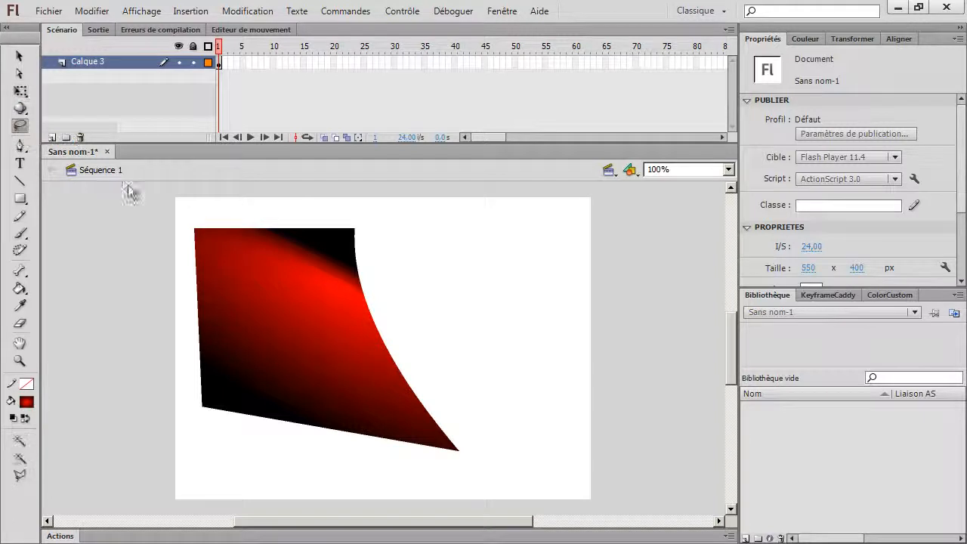
left_click_drag(341, 283, 280, 334)
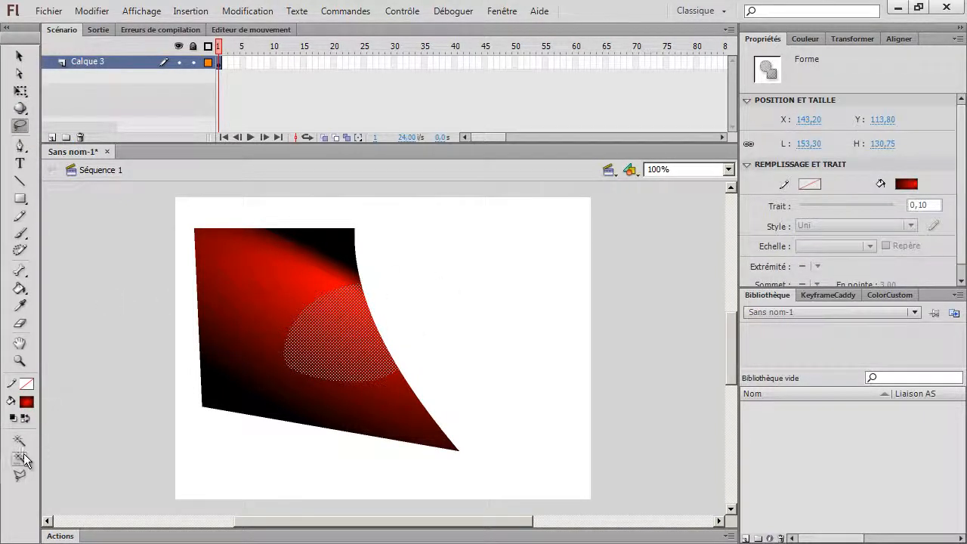
left_click(19, 56)
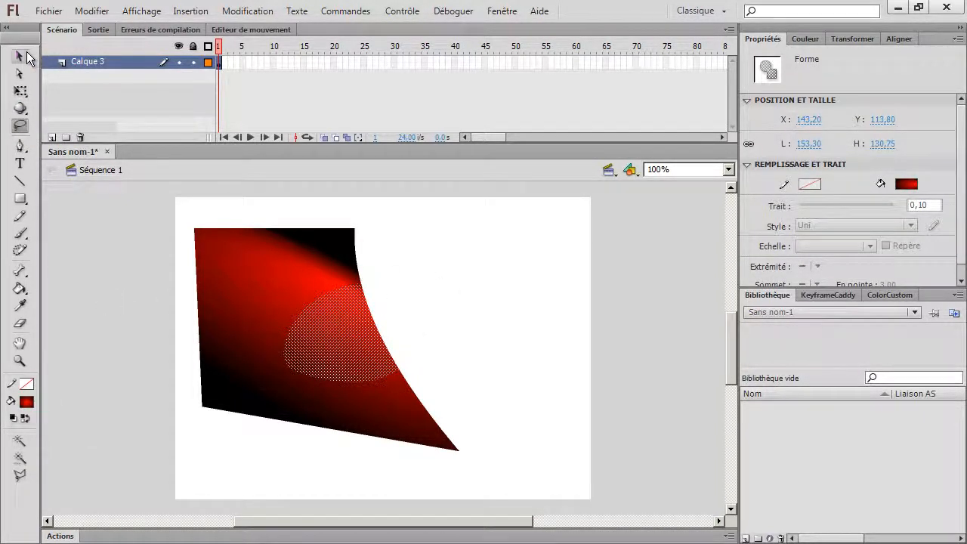
left_click(404, 227)
Convert the whole gradient shape to a bitmap and break the bitmap apart.
left_click(327, 280)
right_click(325, 250)
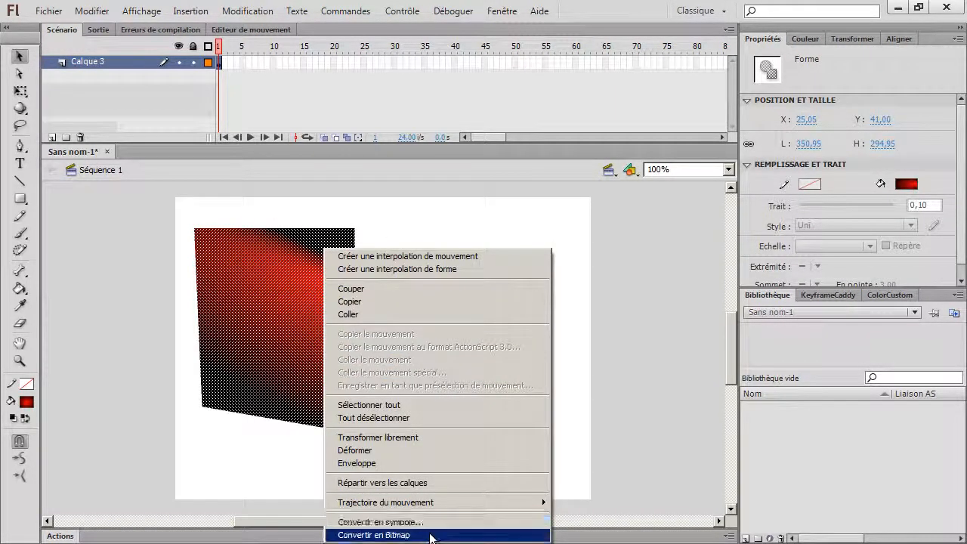
left_click(430, 535)
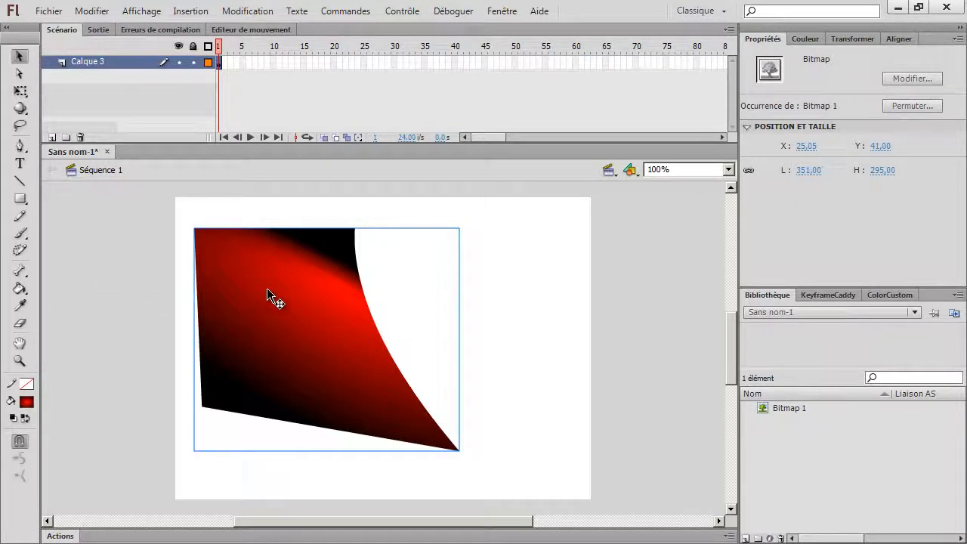
key("ctrl+b")
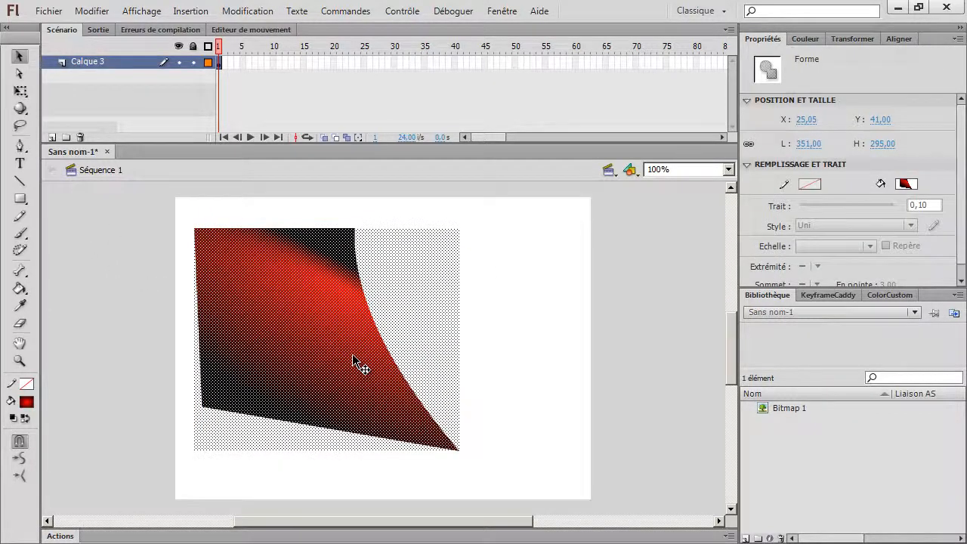
Examine the fill type assigned to the broken-apart bitmap shape in the color settings.
left_click(490, 335)
left_click(401, 324)
left_click(805, 39)
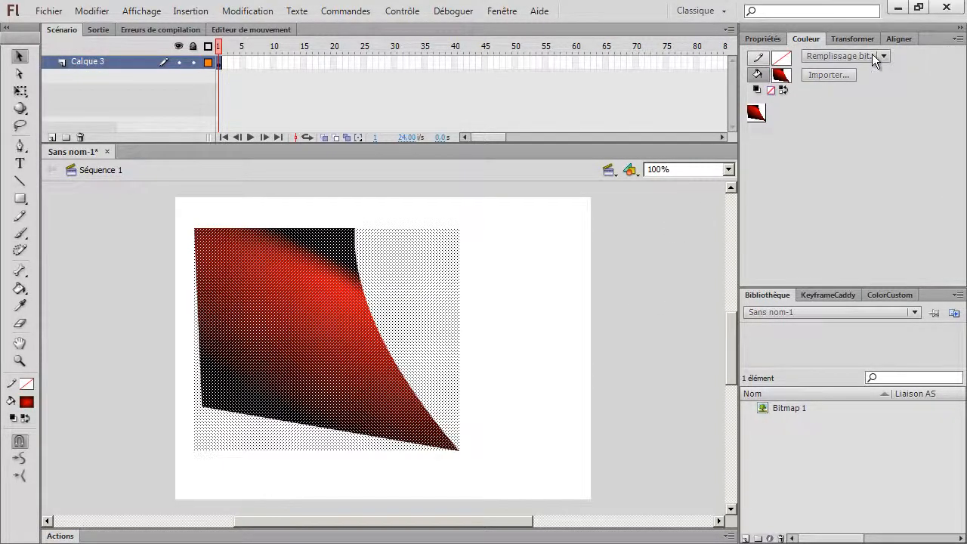
left_click(872, 57)
left_click(878, 132)
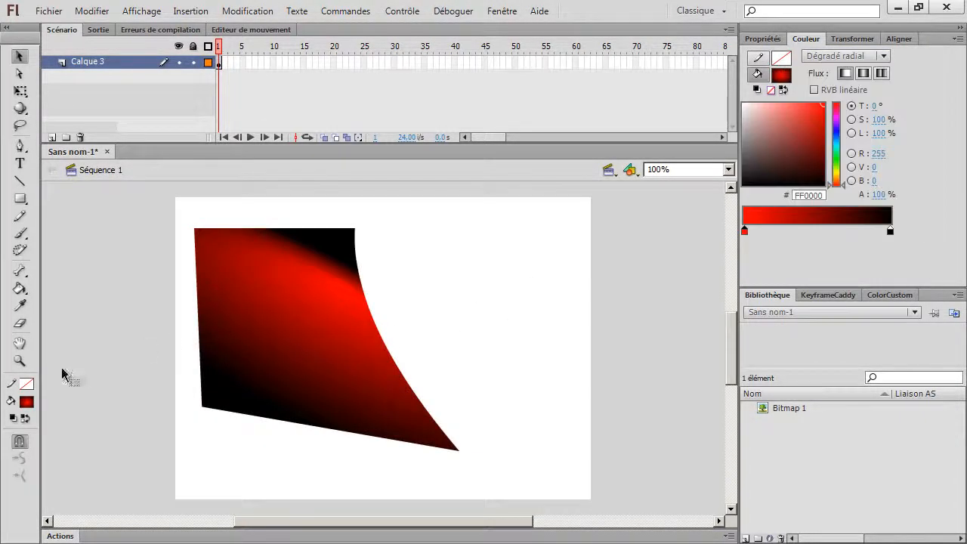
Use the Lasso's magic wand to select and delete the white bitmap areas beside the curved edge and below the shape.
left_click(21, 126)
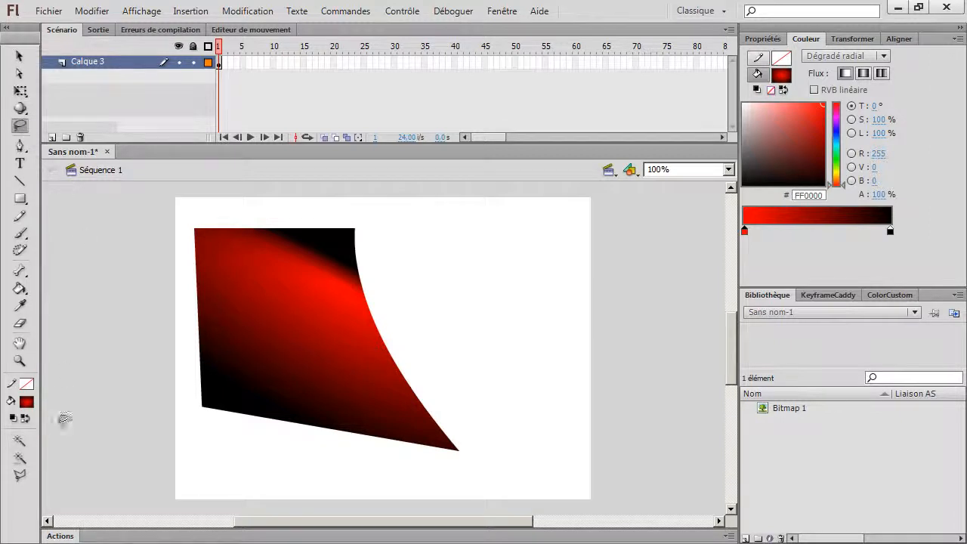
left_click(25, 444)
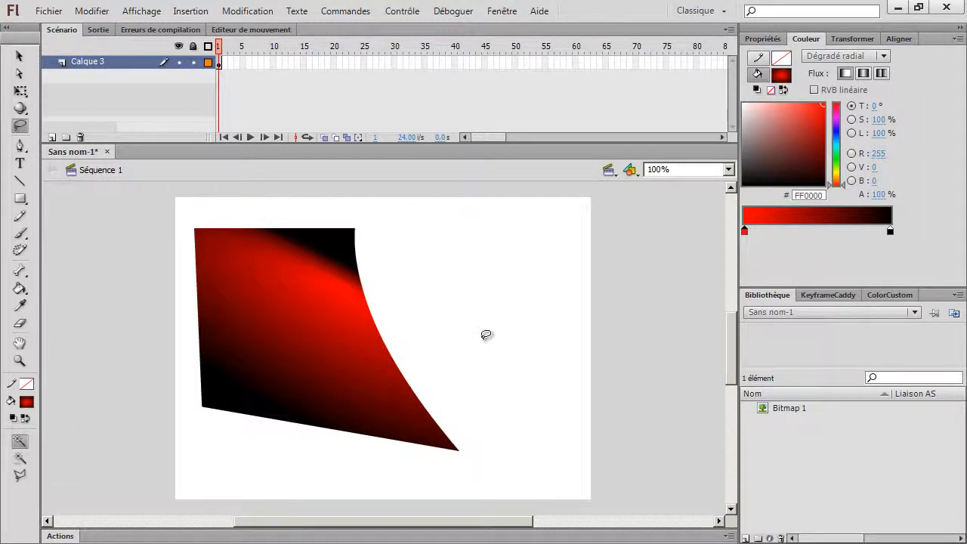
left_click(444, 334)
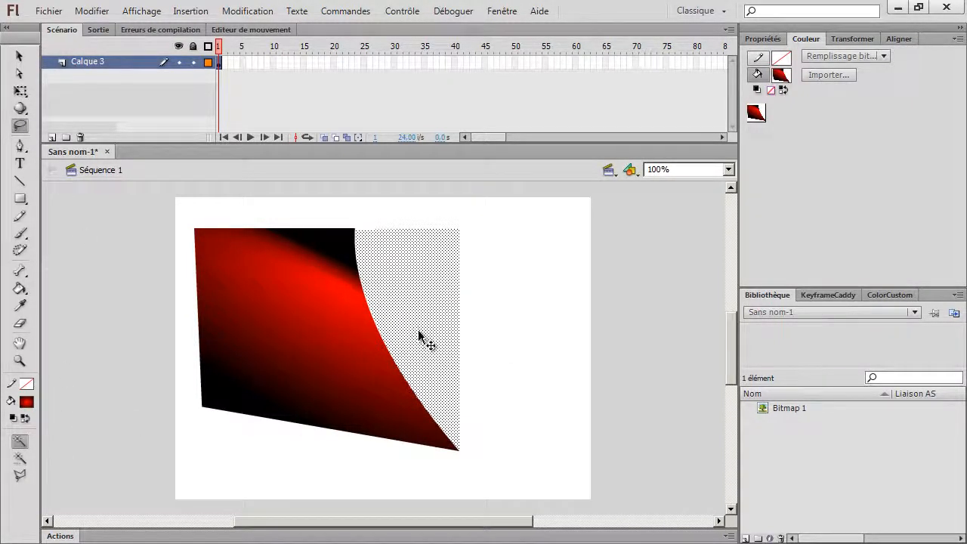
key("Delete")
left_click(268, 444)
key("Delete")
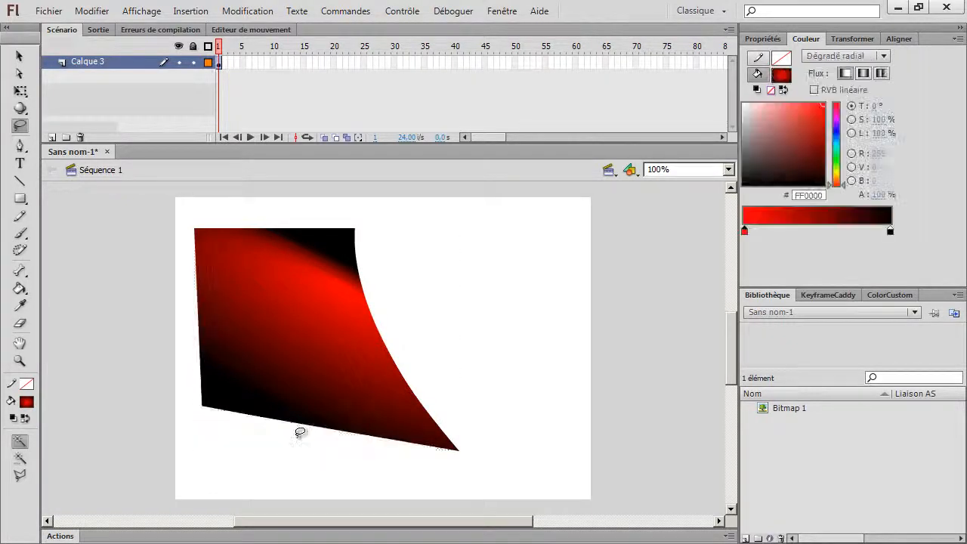
Move the red bitmap shape down and to the right, and pull the leftover sliver beside its upper-right corner.
left_click(19, 55)
left_click(299, 415)
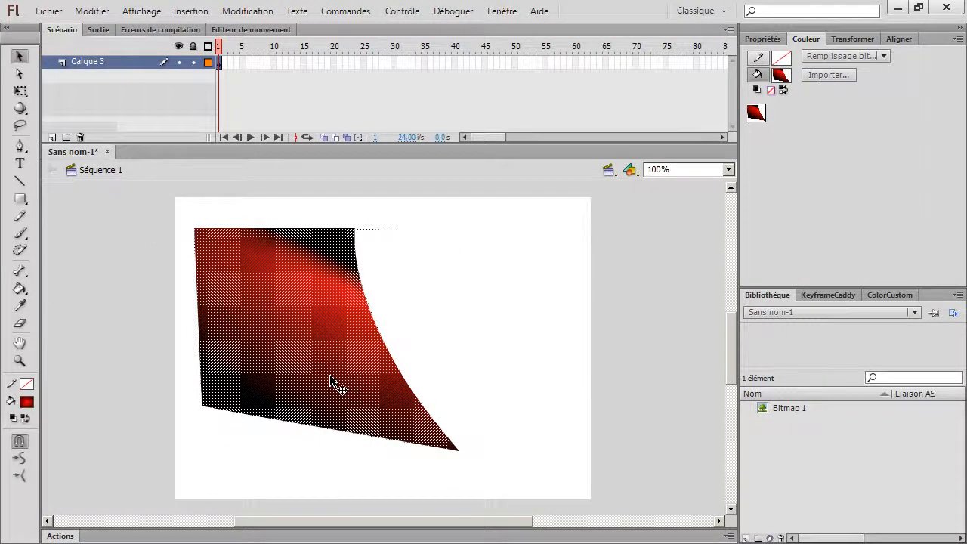
left_click_drag(329, 374, 360, 417)
left_click(428, 276)
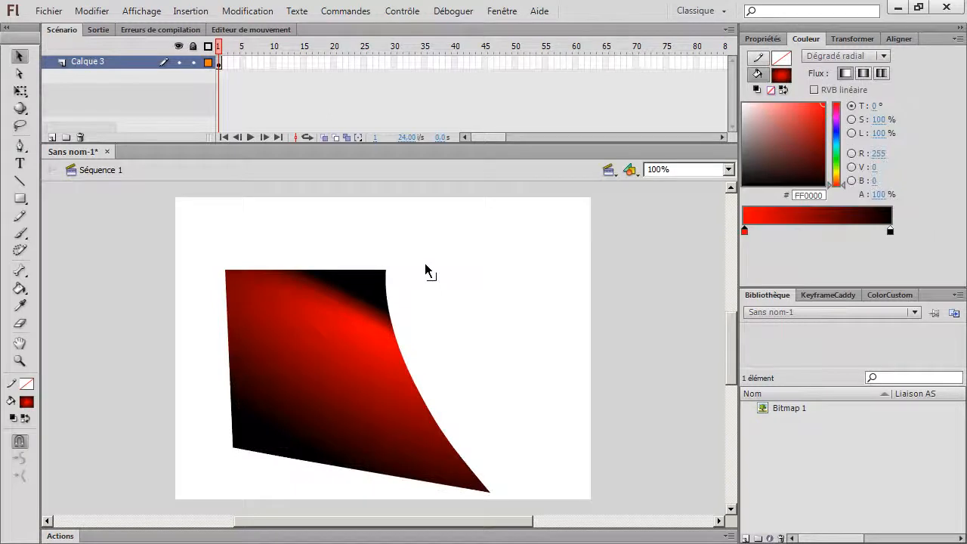
mouse_move(424, 269)
left_mouse_down()
mouse_move(416, 269)
mouse_move(432, 280)
left_mouse_up()
Use the Subselection tool to delete the stray anchor points at the outline's lower-left and upper-right extremities.
key("a")
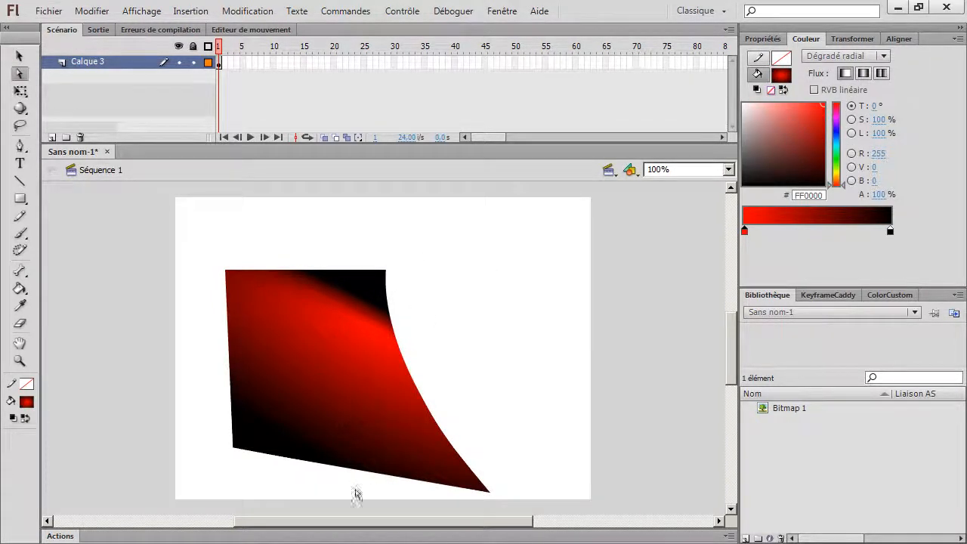
left_click(358, 479)
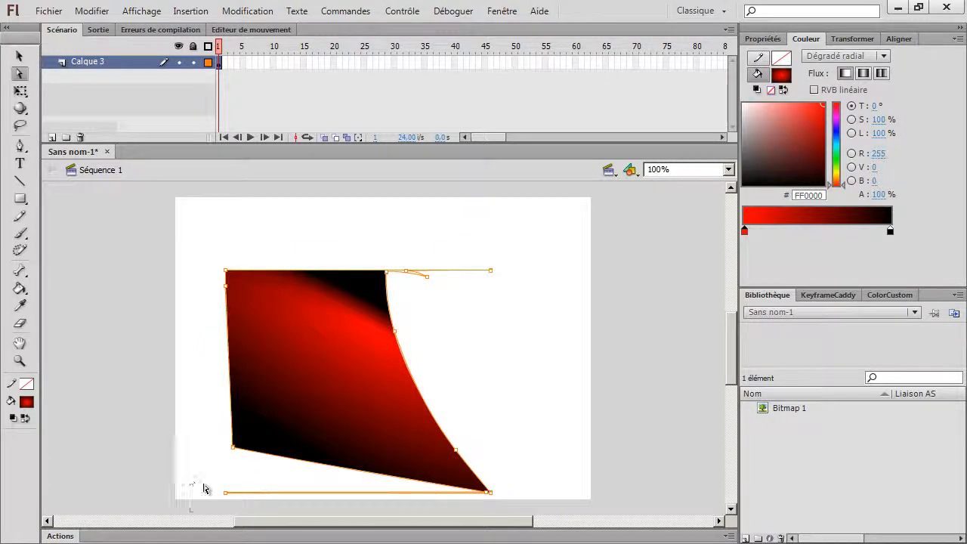
left_click_drag(204, 486, 257, 500)
key("Delete")
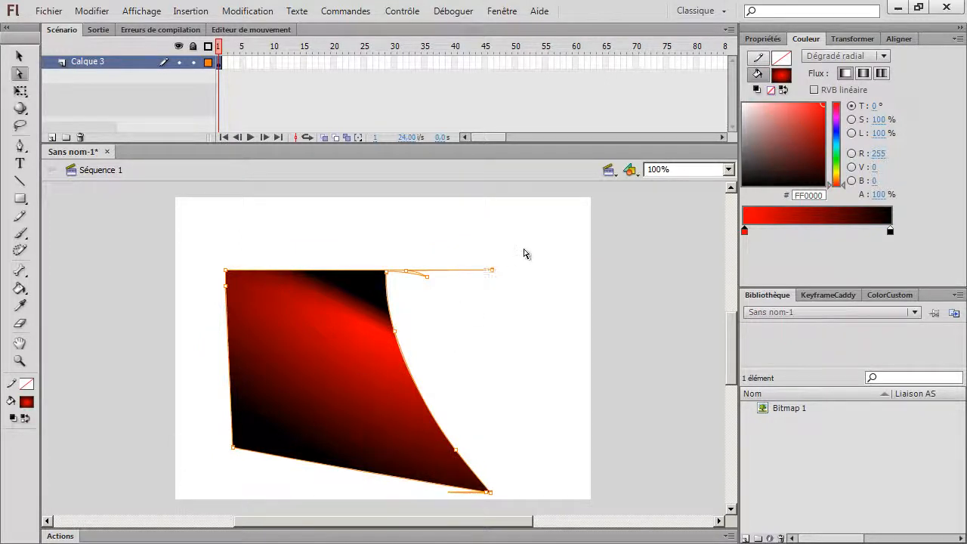
mouse_move(532, 242)
left_mouse_down()
mouse_move(401, 305)
mouse_move(434, 312)
left_mouse_up()
key("Delete")
left_click(438, 296)
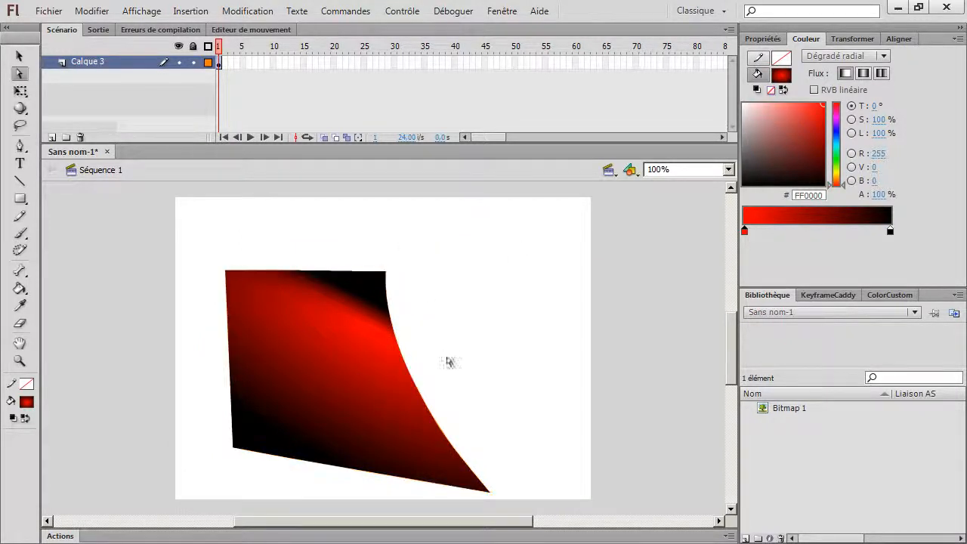
Clean up the leftover sliver at the shape's lower-right tip by deleting its stray anchor and adjusting the remaining points.
left_click(461, 492)
key("Delete")
left_click(487, 493)
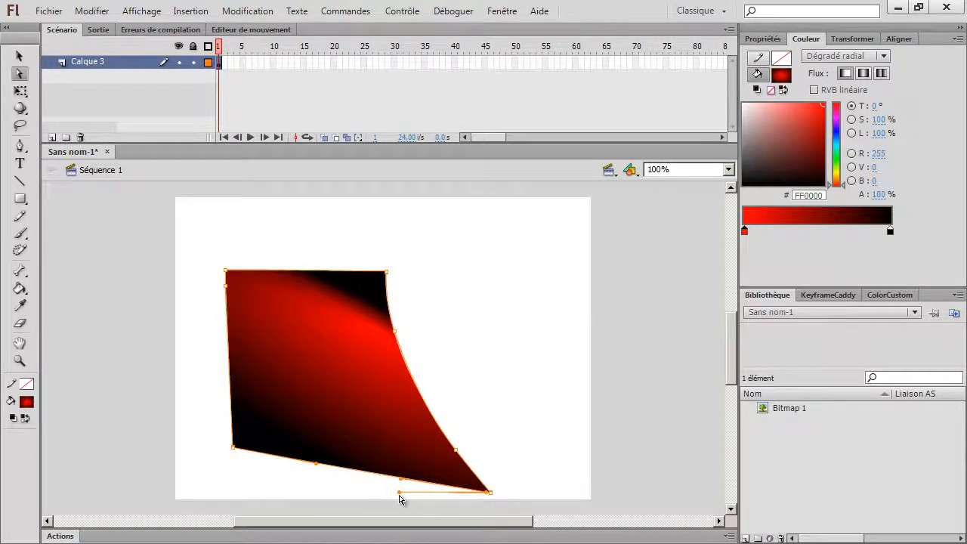
left_click_drag(409, 492, 399, 492)
left_click_drag(486, 492, 490, 493)
left_click(476, 332)
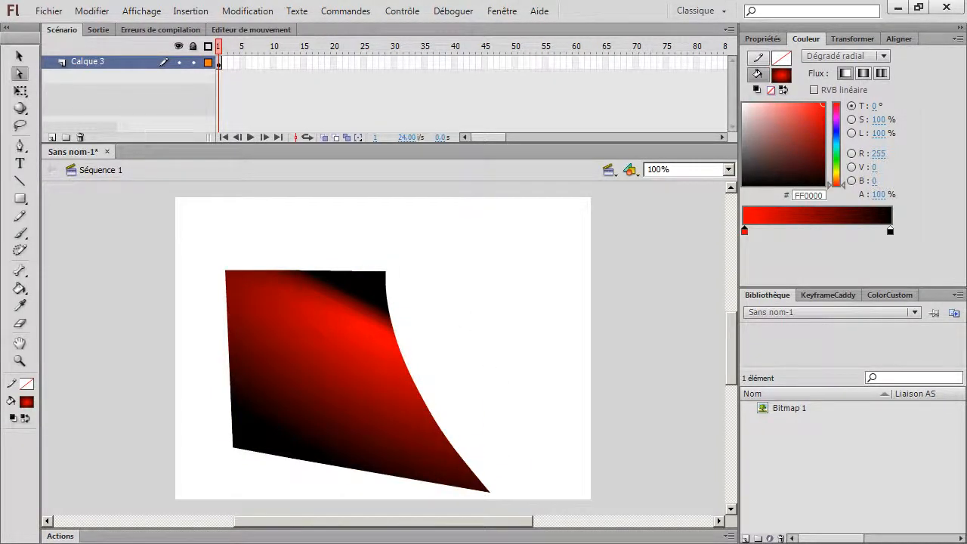
Move the cleaned-up bitmap shape upward on the stage with the Selection tool.
left_click(19, 56)
left_click(355, 381)
left_click_drag(356, 382, 347, 332)
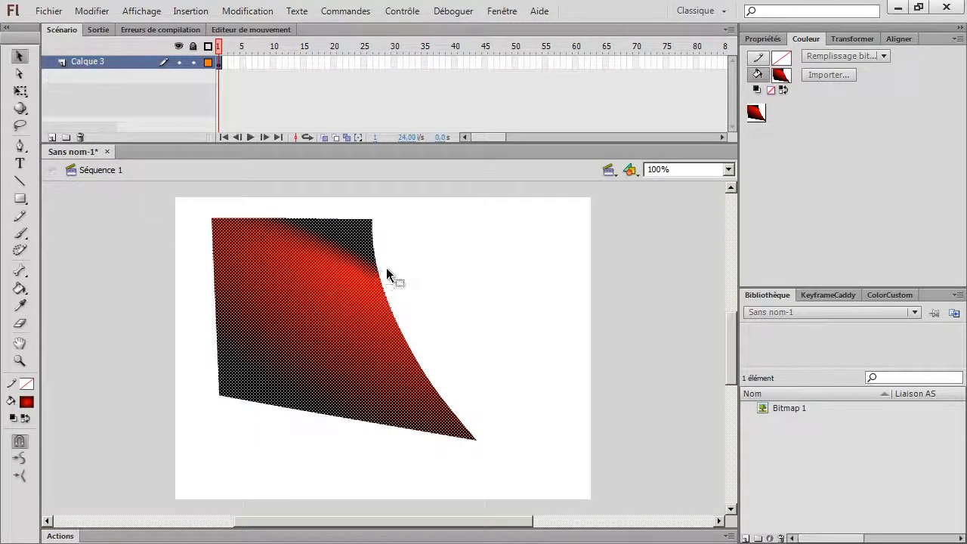
left_click(480, 367)
Bend the shape's lower edge upward and stretch its right side far outward to expose the repeating bitmap fill, and move the shape left.
left_click_drag(394, 321, 314, 321)
left_click_drag(282, 407, 292, 384)
left_click_drag(324, 350, 476, 334)
left_click_drag(537, 341, 716, 344)
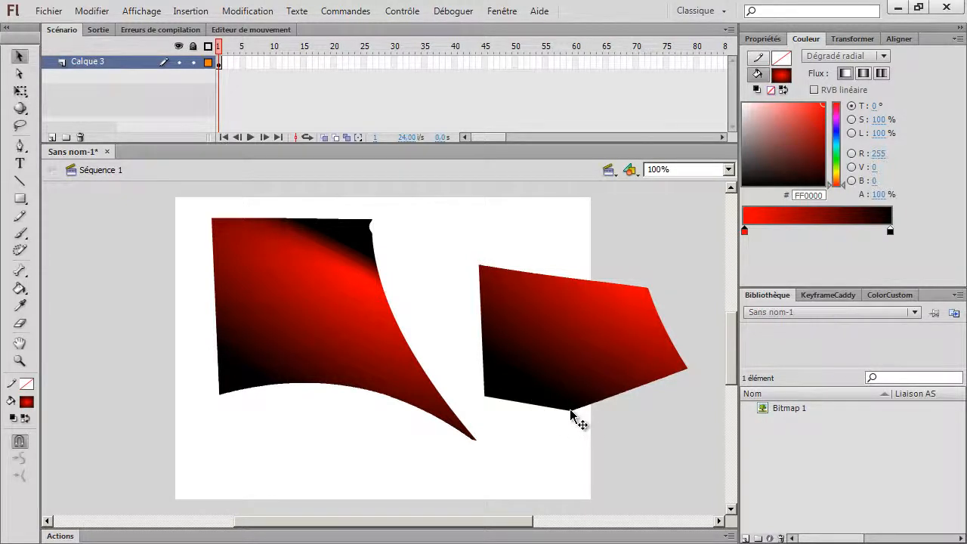
left_click_drag(570, 412, 546, 382)
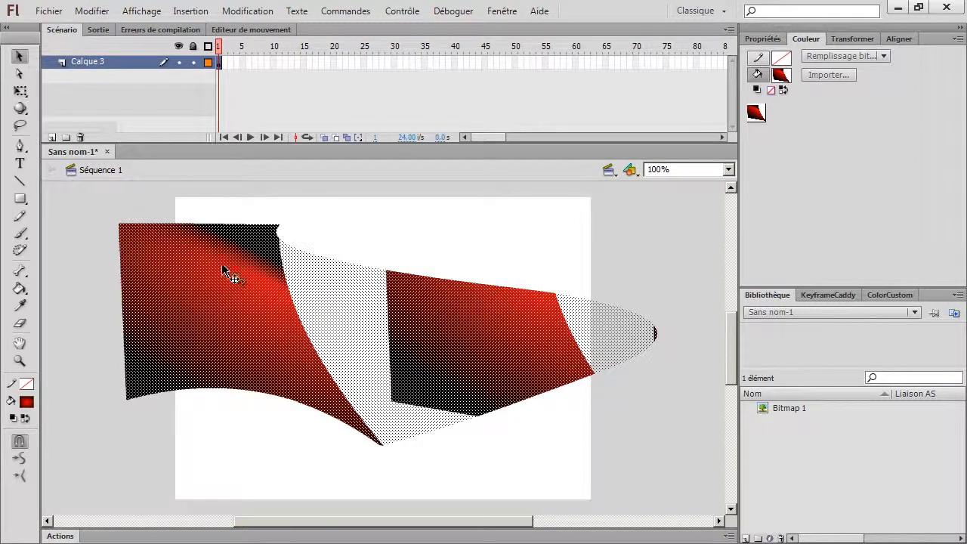
left_click(189, 217)
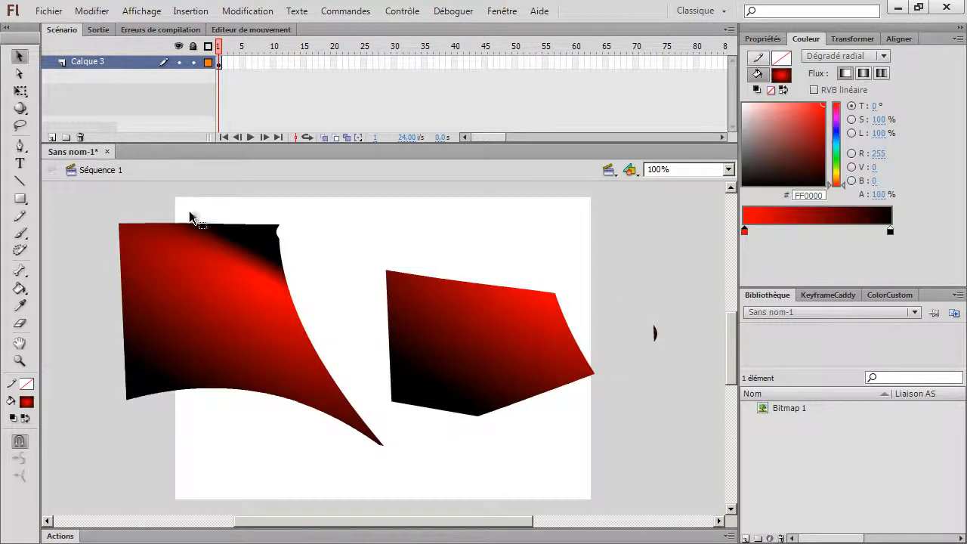
Convert a square area in the upper part of the shape to a bitmap and delete the rest of the shape.
left_click_drag(182, 227, 304, 350)
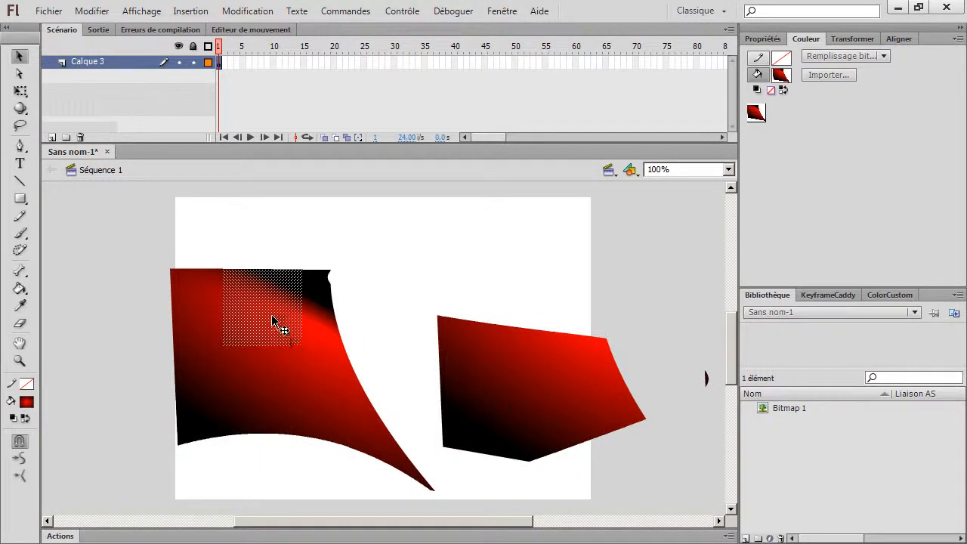
right_click(271, 324)
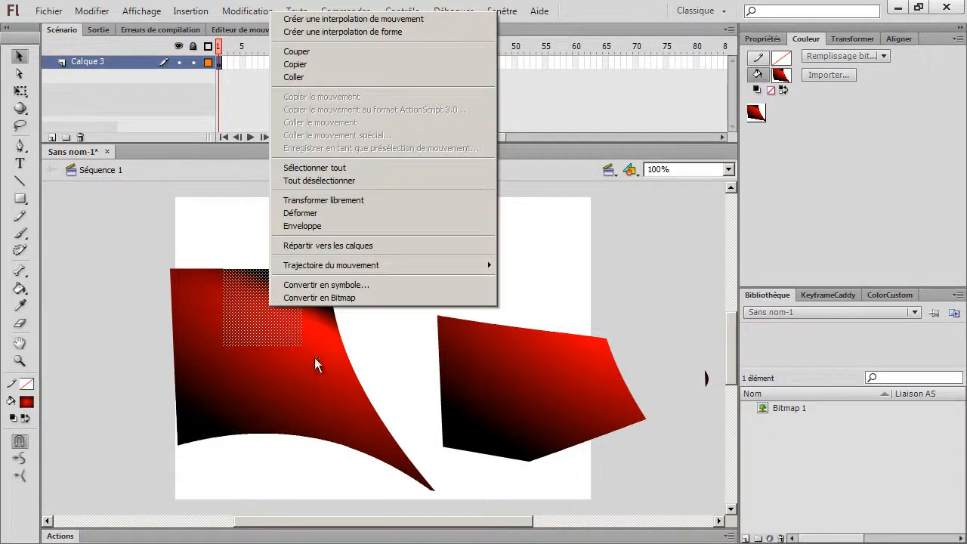
left_click(371, 297)
key("Delete")
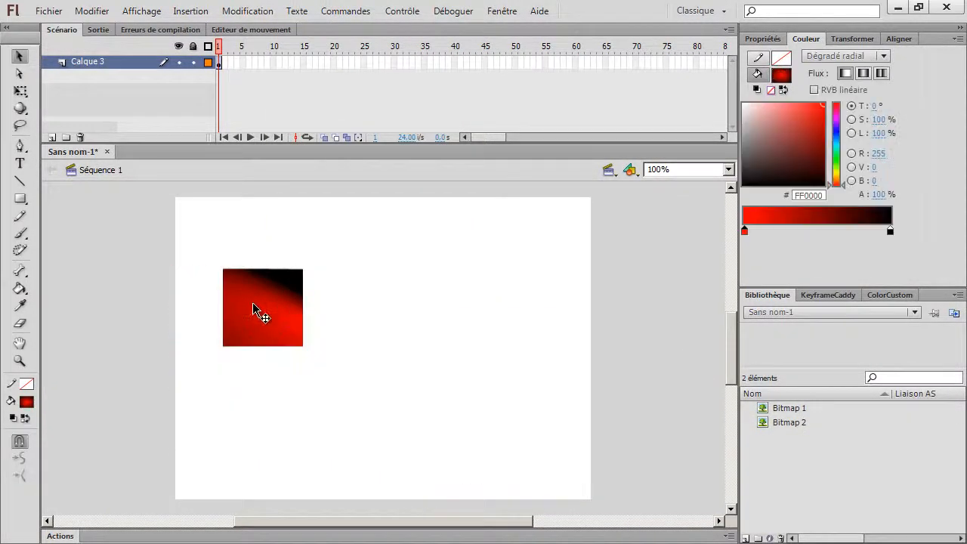
Break apart the square bitmap, stretch its right and lower edges and lower-right corner outward to tile the fill, and delete the shape.
left_click(252, 303)
key("ctrl+b")
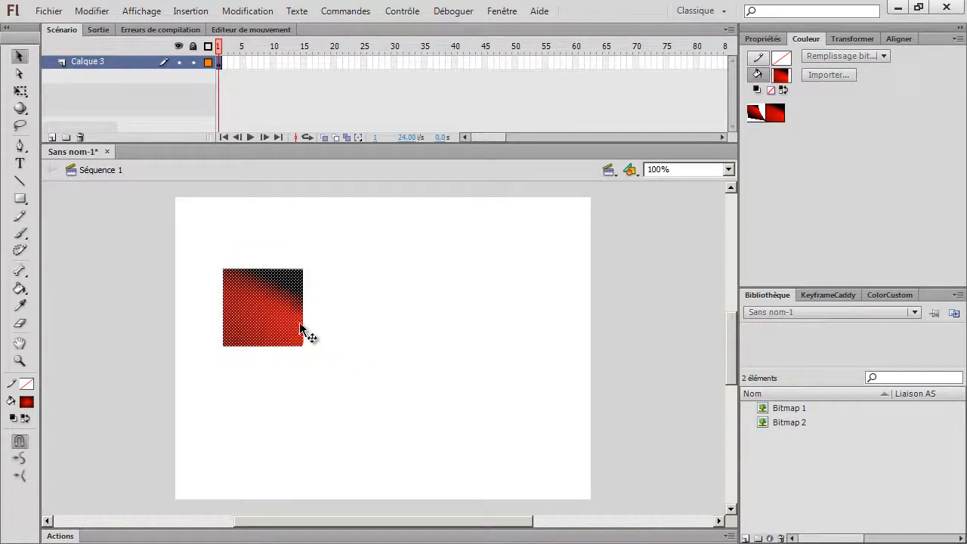
left_click(307, 331)
left_click_drag(306, 323, 672, 307)
mouse_move(443, 339)
left_mouse_down()
mouse_move(445, 356)
mouse_move(481, 388)
mouse_move(453, 347)
left_mouse_up()
left_click_drag(294, 345, 287, 444)
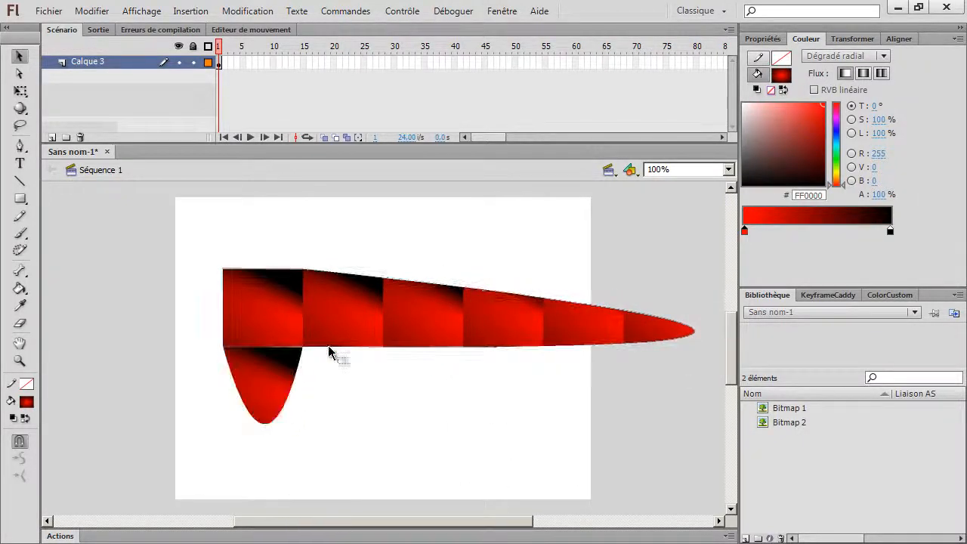
left_click_drag(304, 346, 459, 422)
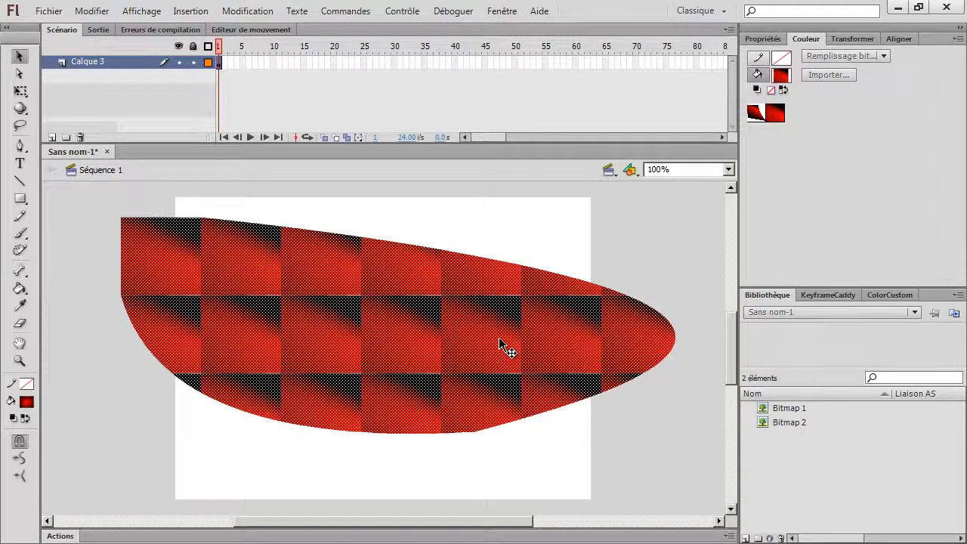
key("Delete")
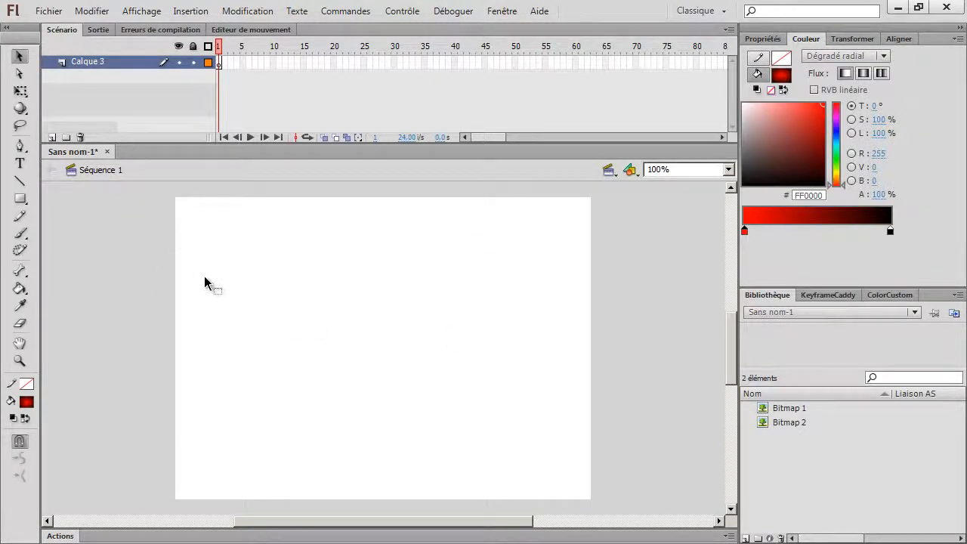
Add the text "poutou" near the middle of the stage and move the text block slightly left.
left_click(21, 162)
left_click(347, 376)
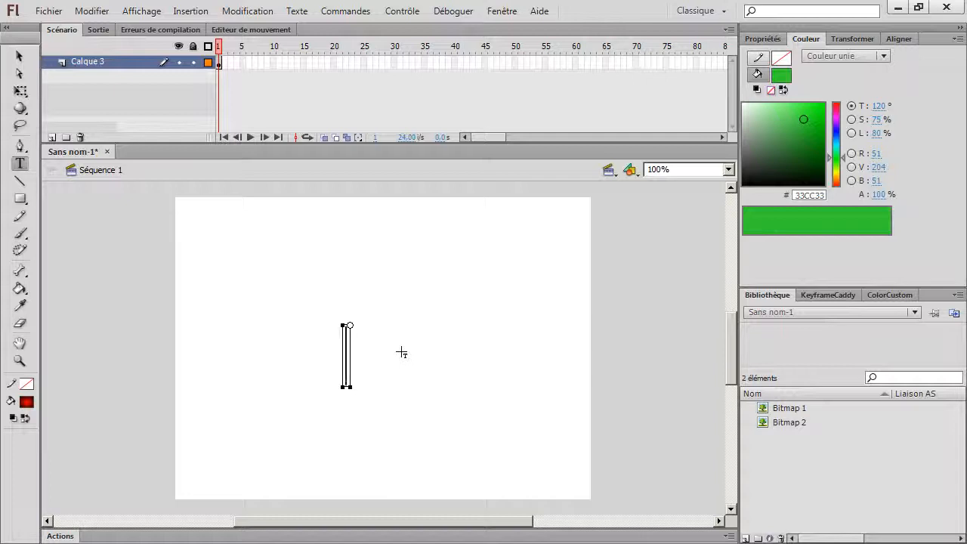
type("poutou")
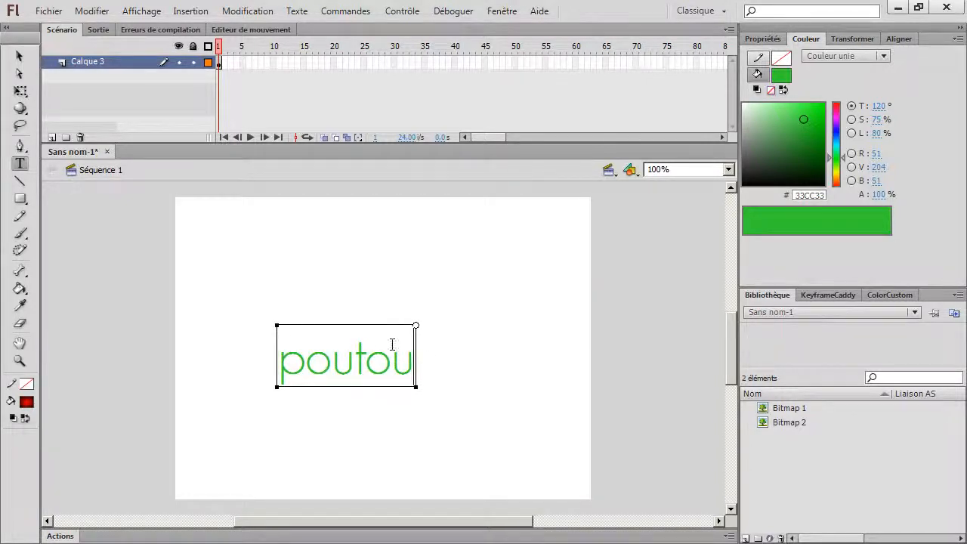
left_click(19, 56)
left_click_drag(339, 387, 273, 354)
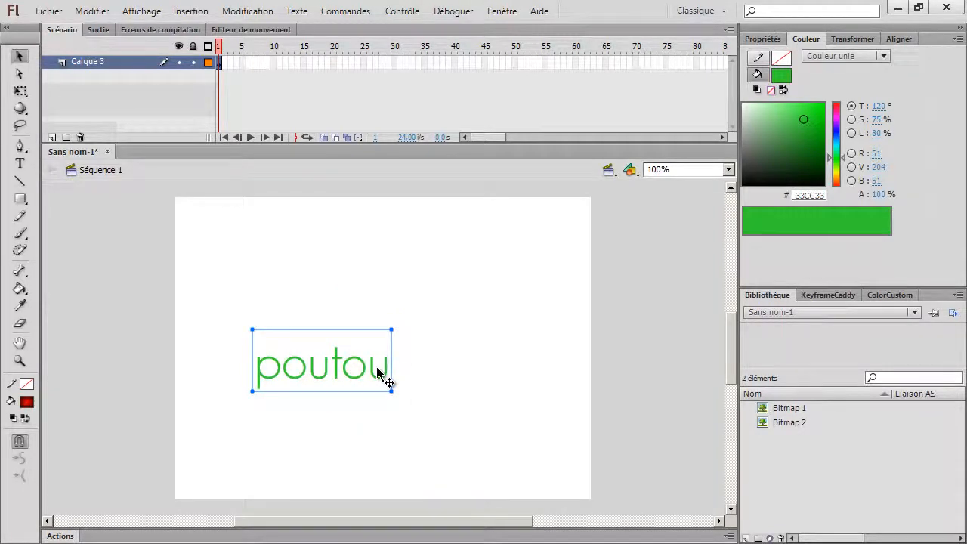
Break the text apart into separate letters and move the final "u" to the right and the last "o" downward.
key("ctrl+b")
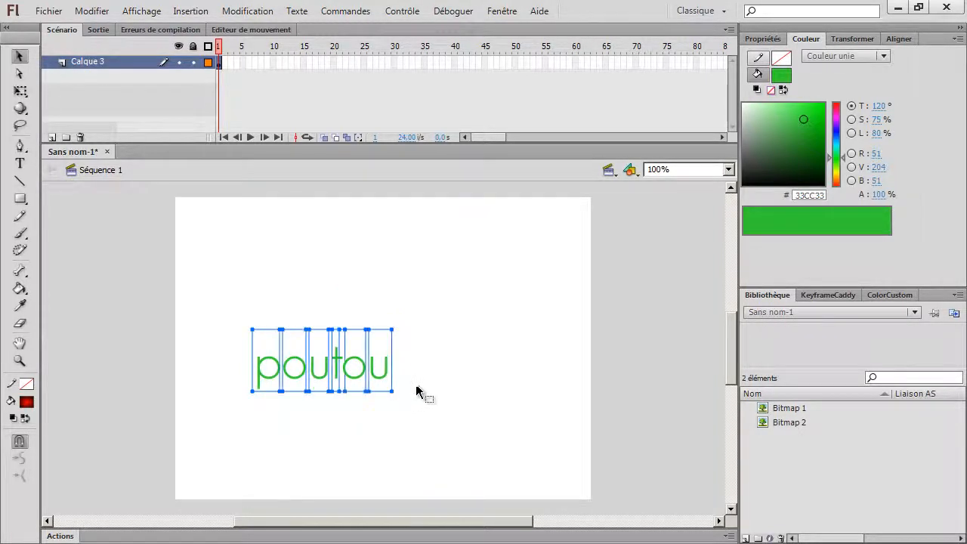
left_click(422, 383)
left_click_drag(388, 382, 457, 372)
left_click_drag(360, 388, 390, 408)
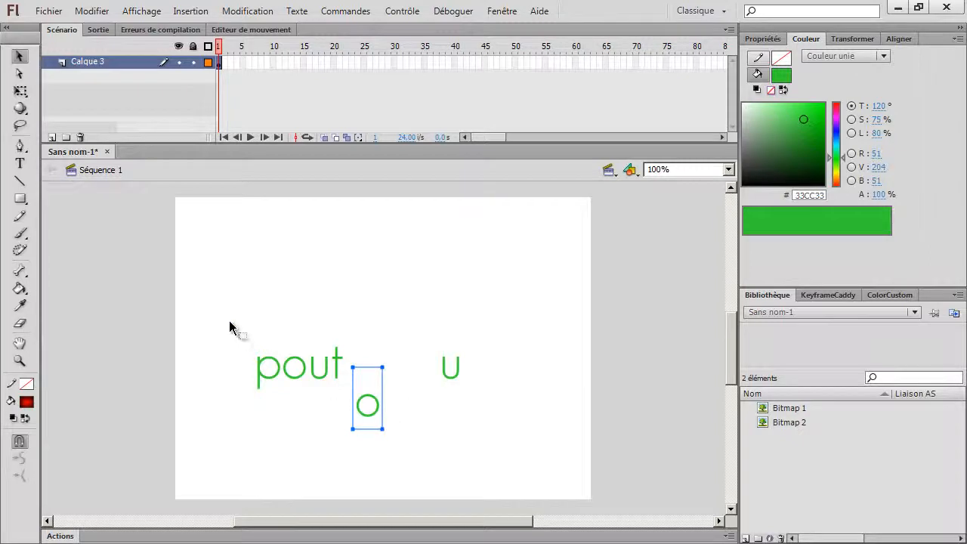
Break all the letters apart into plain shapes and pull the outline of the lowered "o" out into a point.
left_click_drag(228, 323, 505, 457)
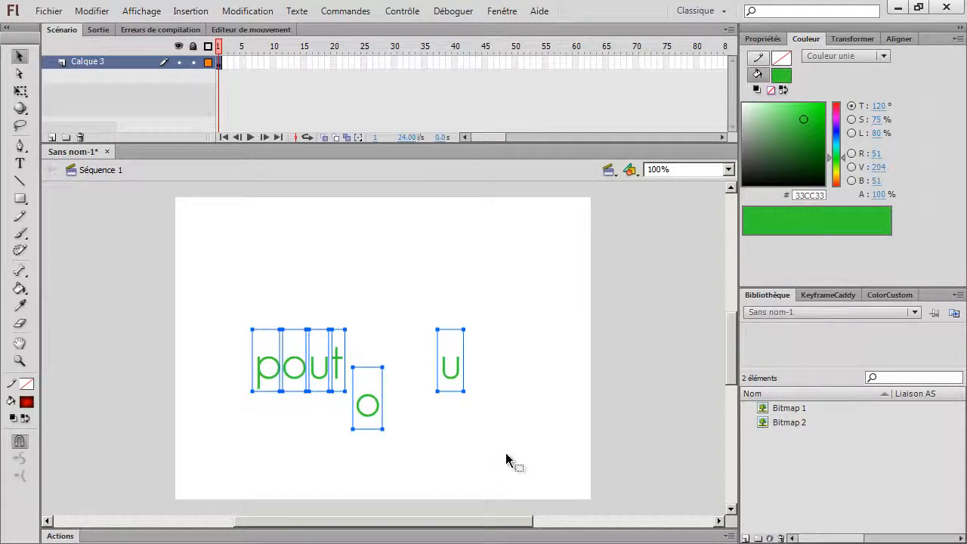
left_click(506, 452)
left_click(435, 418)
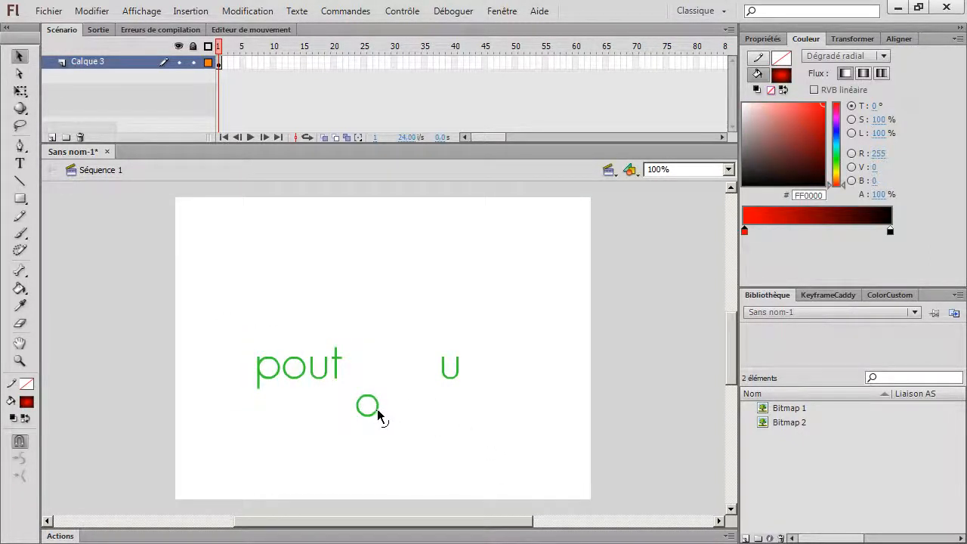
left_click_drag(381, 416, 410, 424)
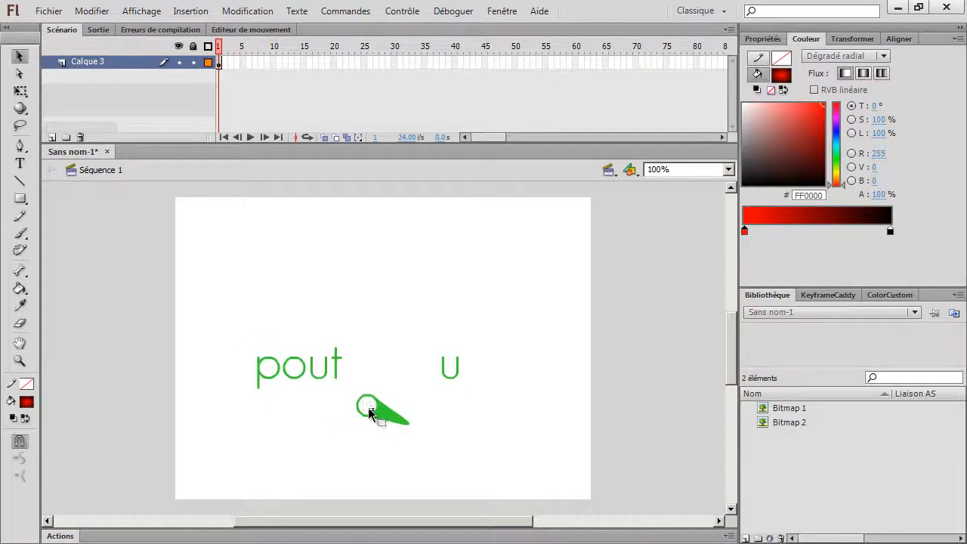
Delete all the letter shapes from the stage and remove Bitmap 1 and Bitmap 2 from the library.
left_click(378, 413)
left_click_drag(208, 295, 527, 463)
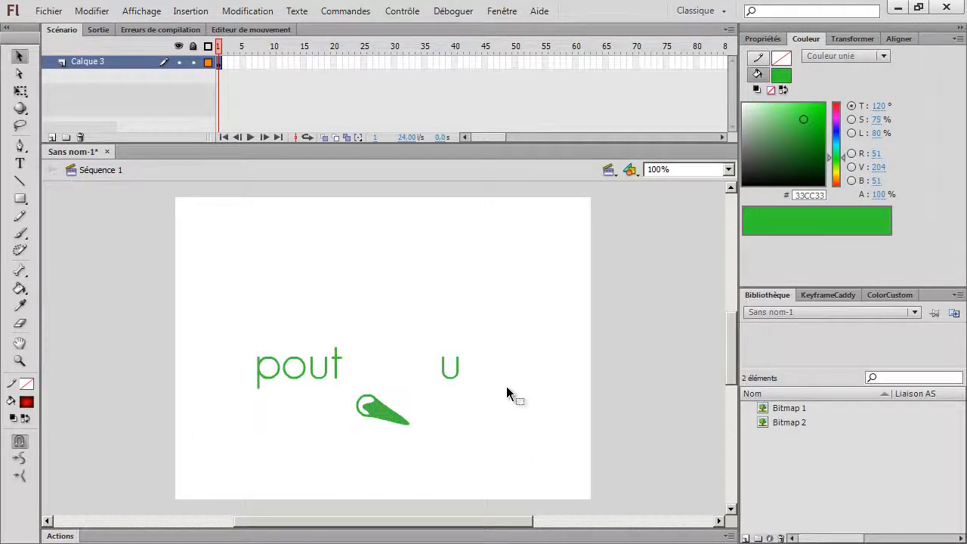
key("Delete")
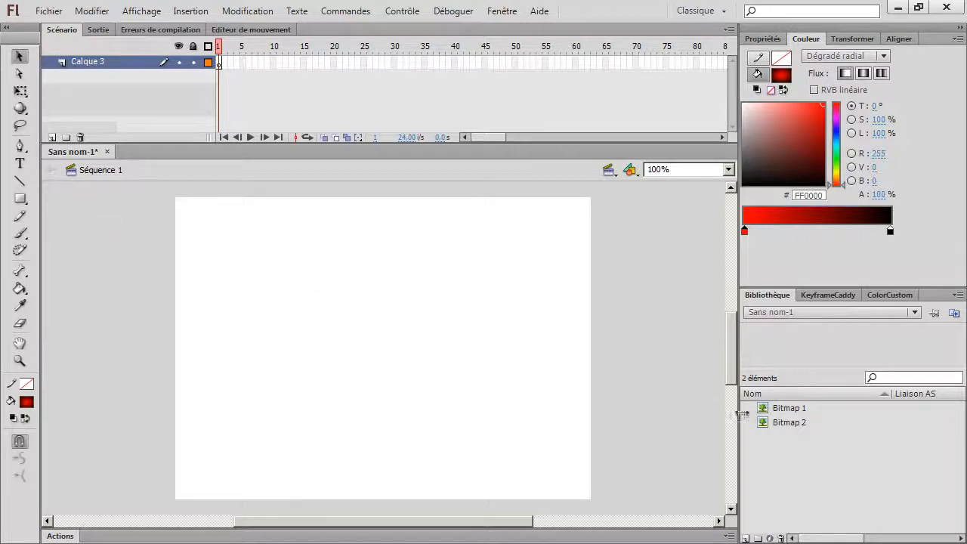
left_click(782, 422)
left_click(780, 538)
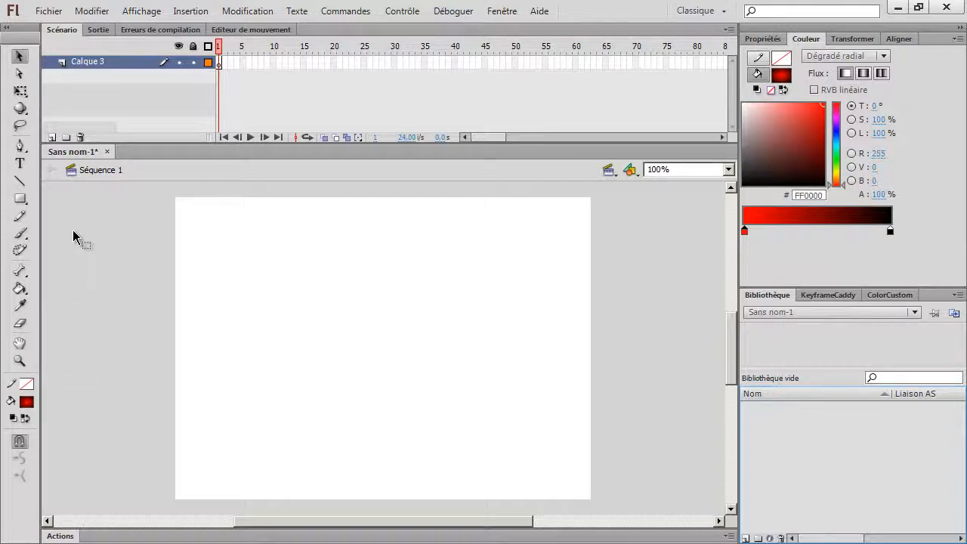
Draw a curved open path with the Pen tool, redirect the tangent handle of its middle anchor, and undo the whole path.
left_click(20, 145)
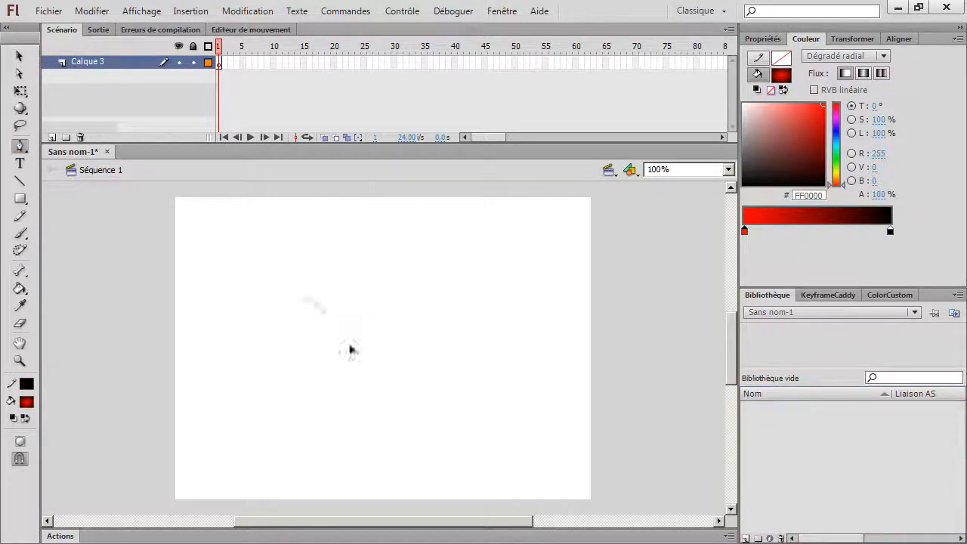
left_click(235, 231)
left_click(315, 305)
left_click(394, 378)
left_click_drag(443, 349, 481, 365)
left_click_drag(511, 445, 414, 459)
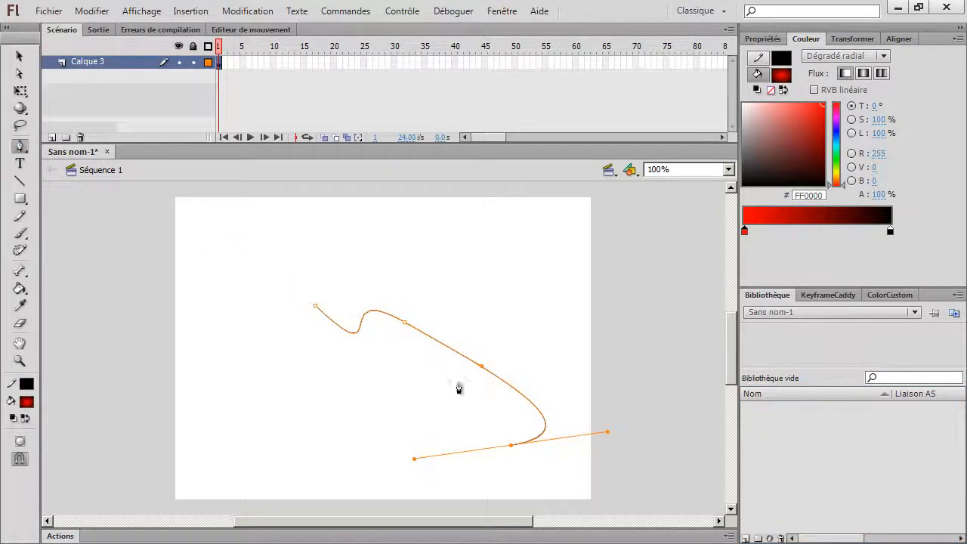
key("ctrl")
left_click_drag(482, 369, 445, 280)
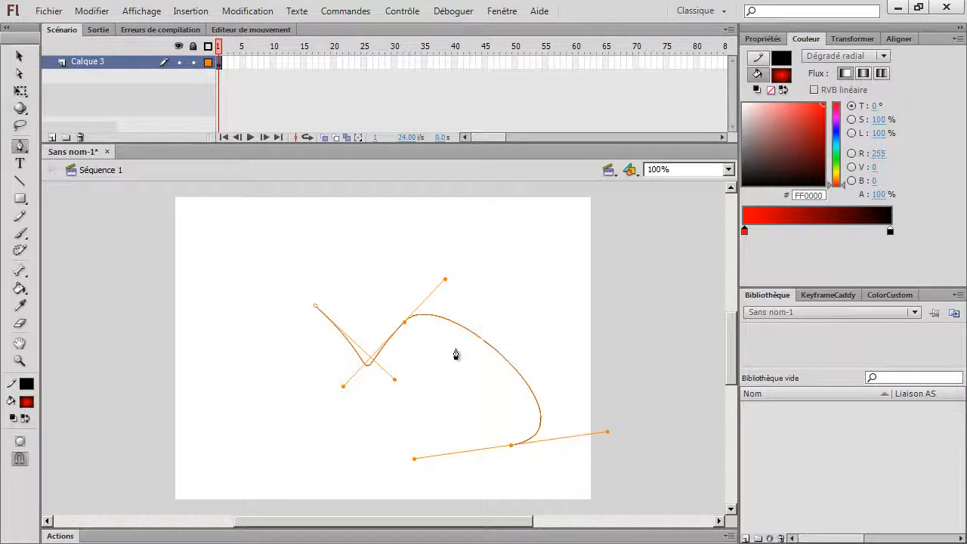
key("ctrl+z")
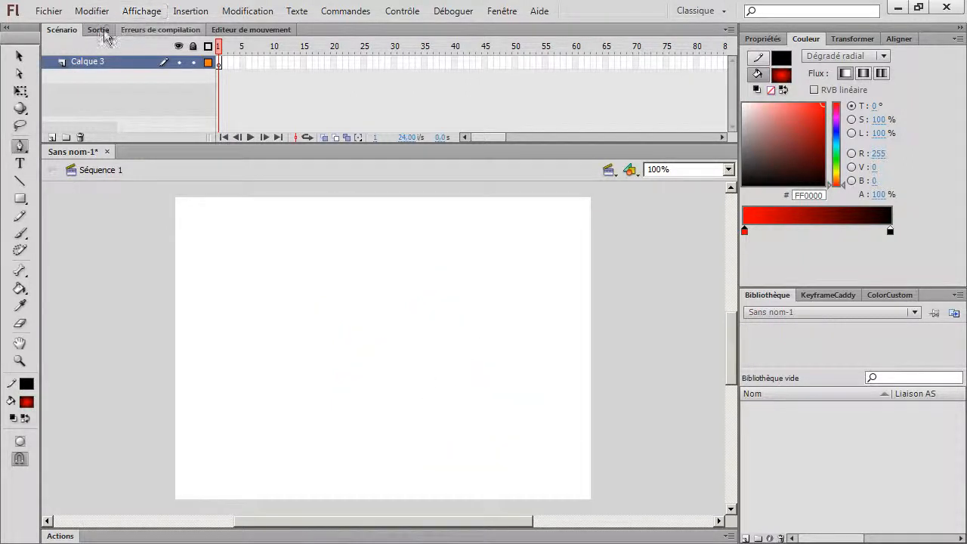
left_click(90, 11)
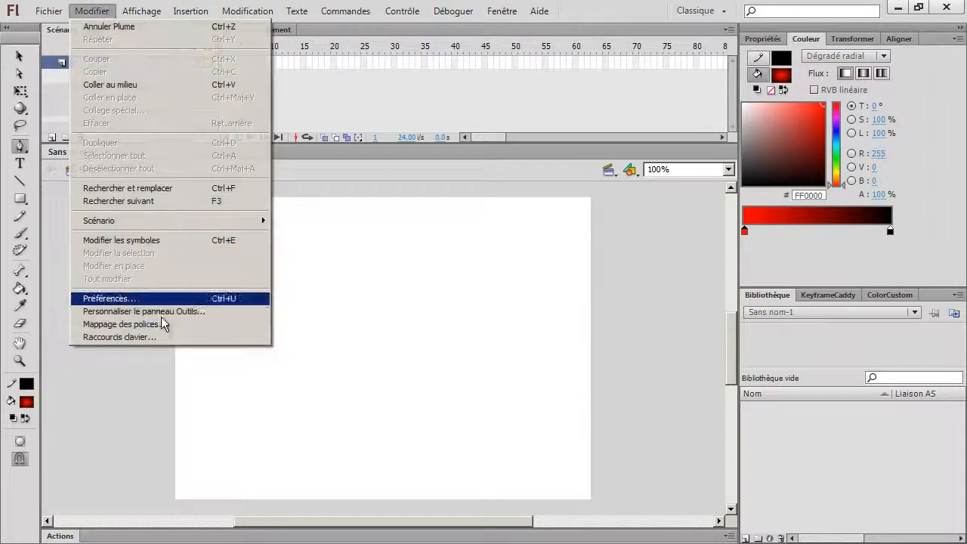
left_click(493, 357)
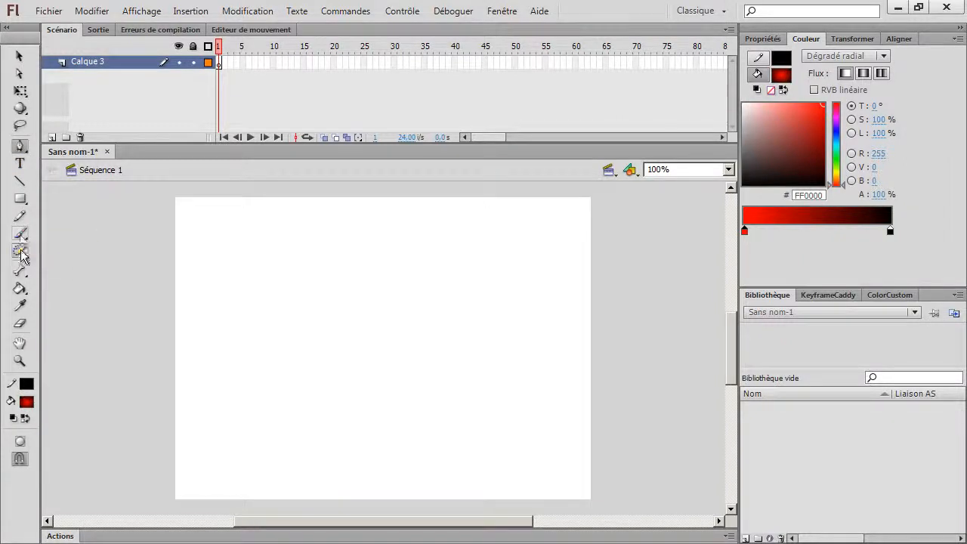
Draw three rough loops across the stage with the Pencil tool in Redresser (straighten) mode.
left_click(20, 216)
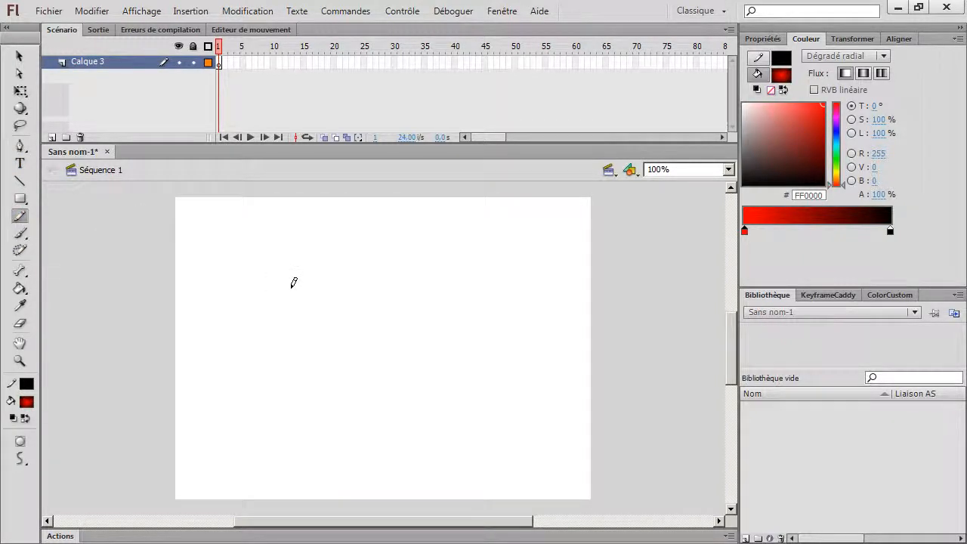
left_click(20, 459)
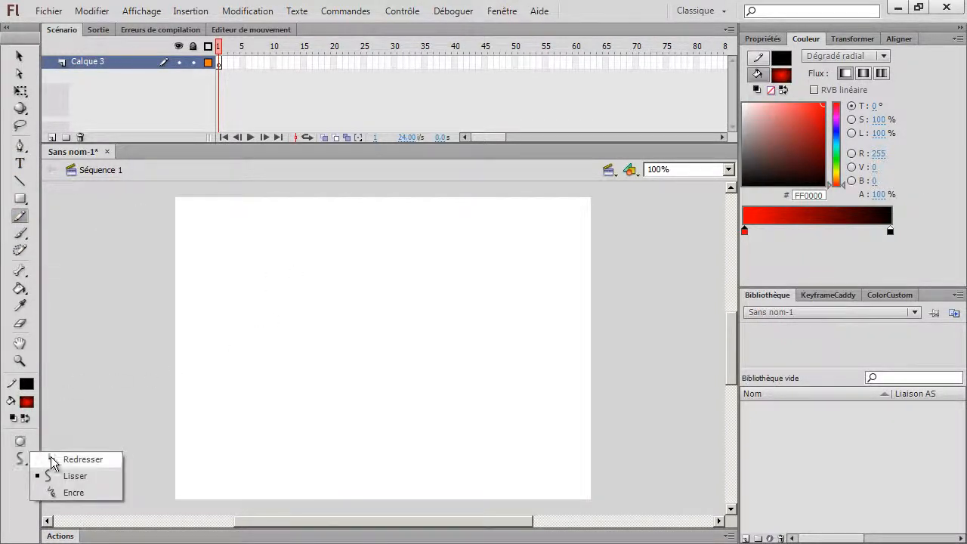
left_click(56, 456)
mouse_move(280, 363)
left_mouse_down()
mouse_move(320, 336)
mouse_move(231, 345)
left_mouse_up()
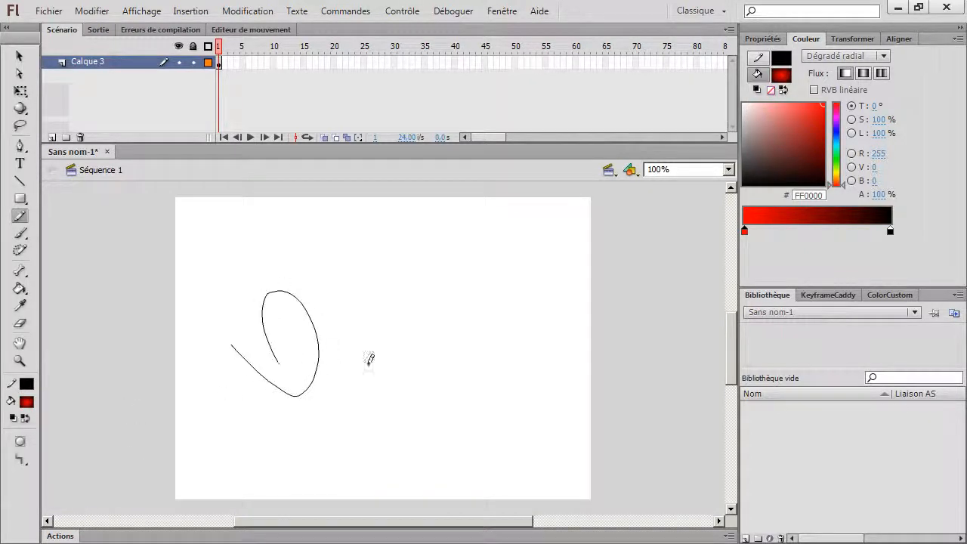
mouse_move(377, 349)
left_mouse_down()
mouse_move(436, 389)
mouse_move(453, 384)
left_mouse_up()
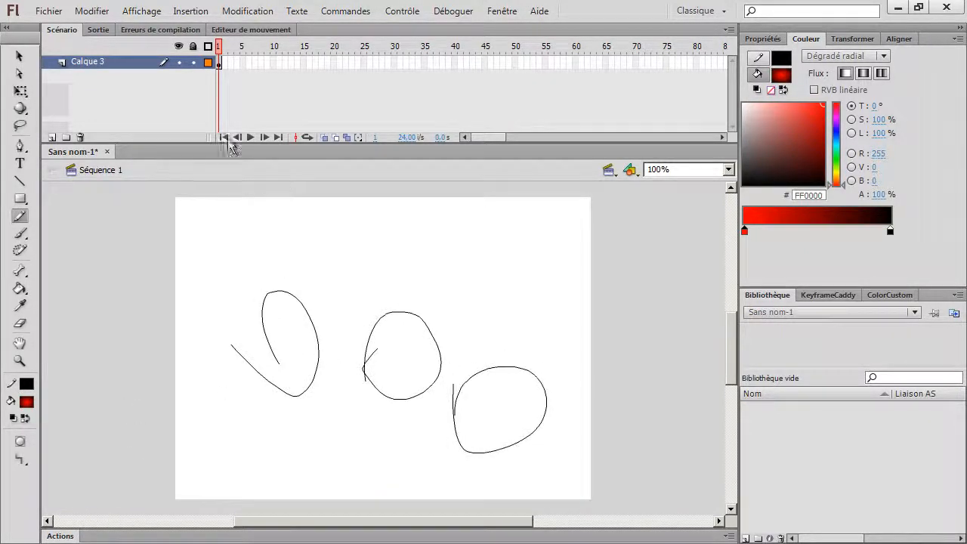
Open the Dessin category of the preferences and set curve smoothing (Lisser les courbes) to Lisser.
left_click(141, 11)
mouse_move(91, 10)
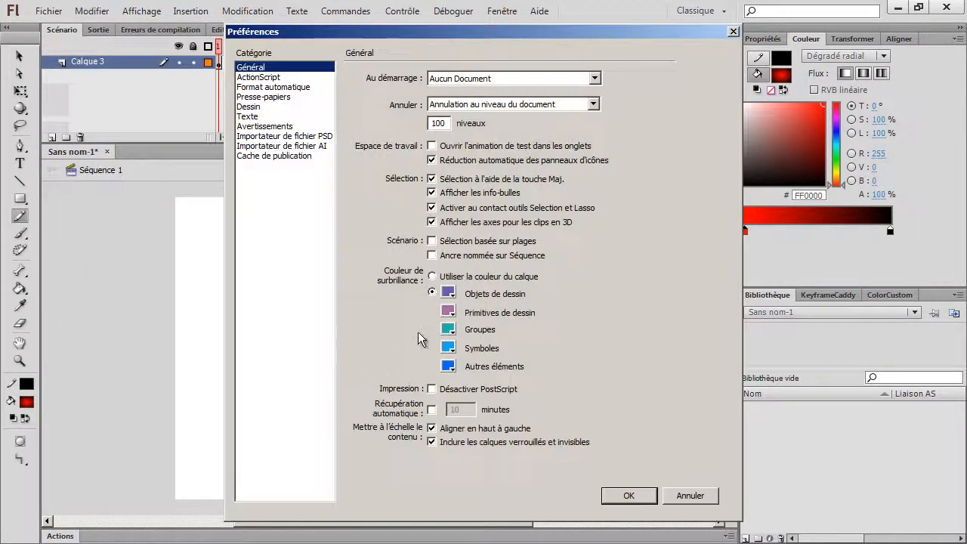
left_click(266, 107)
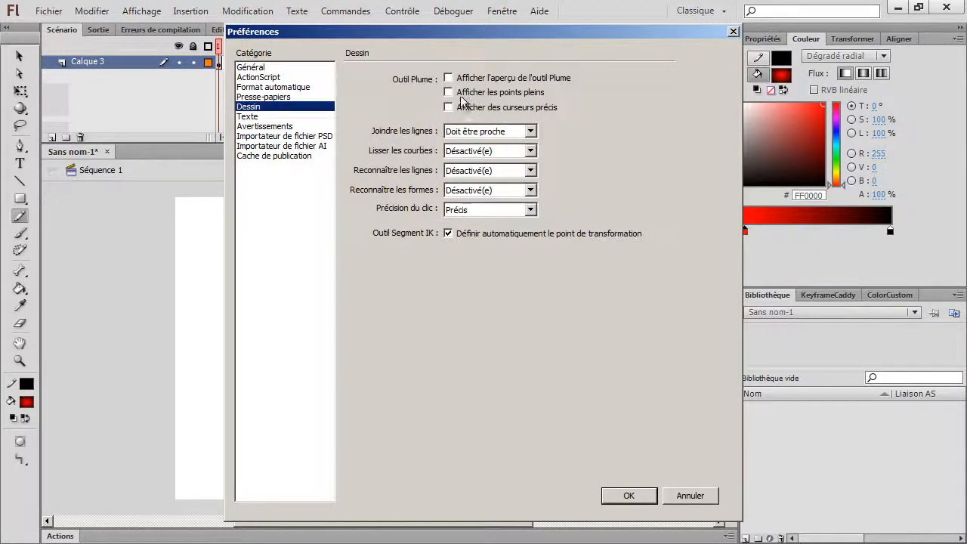
left_click(533, 134)
left_click(533, 134)
left_click(533, 142)
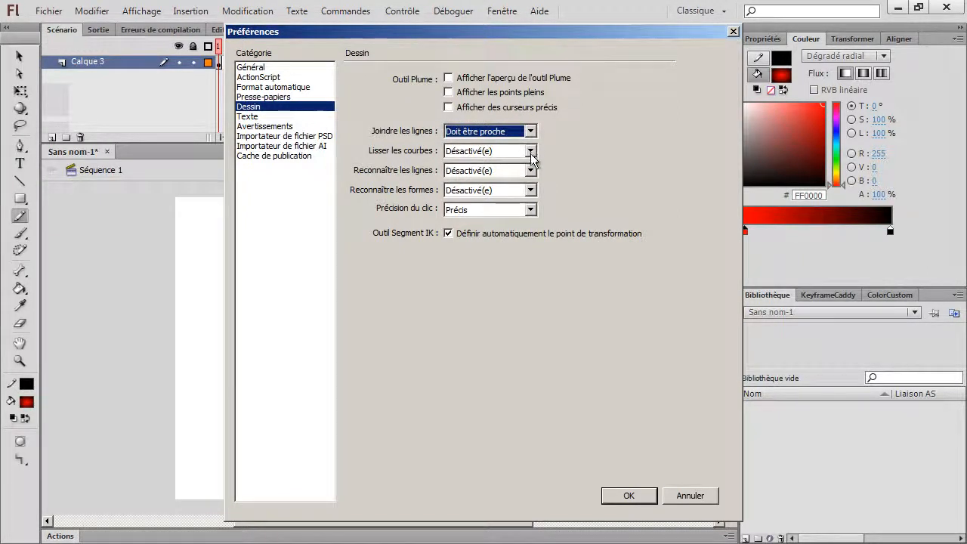
left_click(531, 152)
left_click(533, 164)
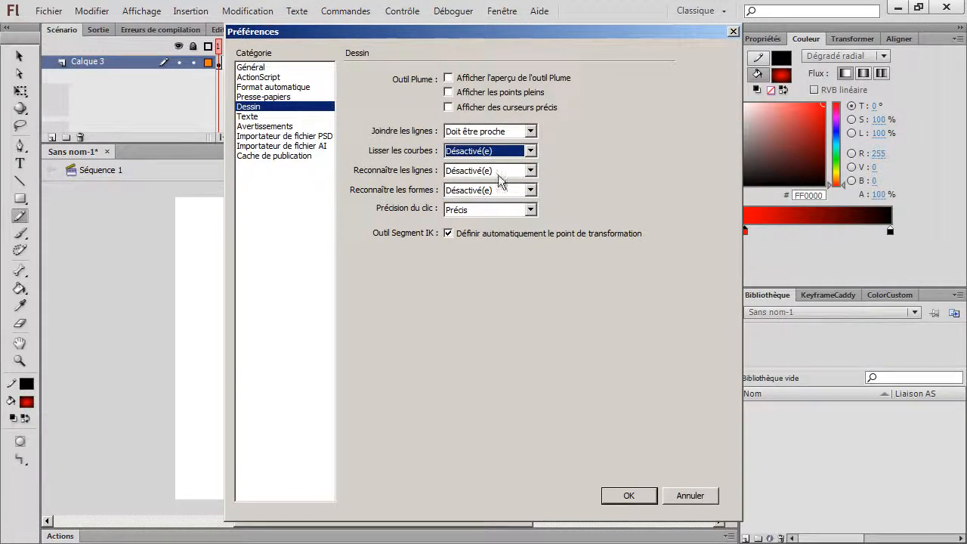
left_click(531, 151)
left_click(529, 193)
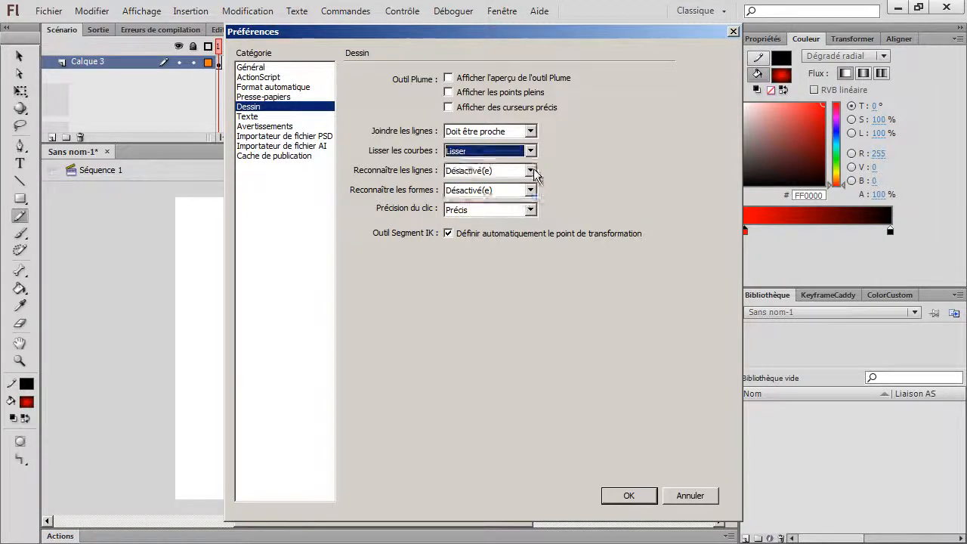
Set both line recognition and shape recognition to Normal in the drawing preferences, leaving click accuracy at Précis.
left_click(532, 172)
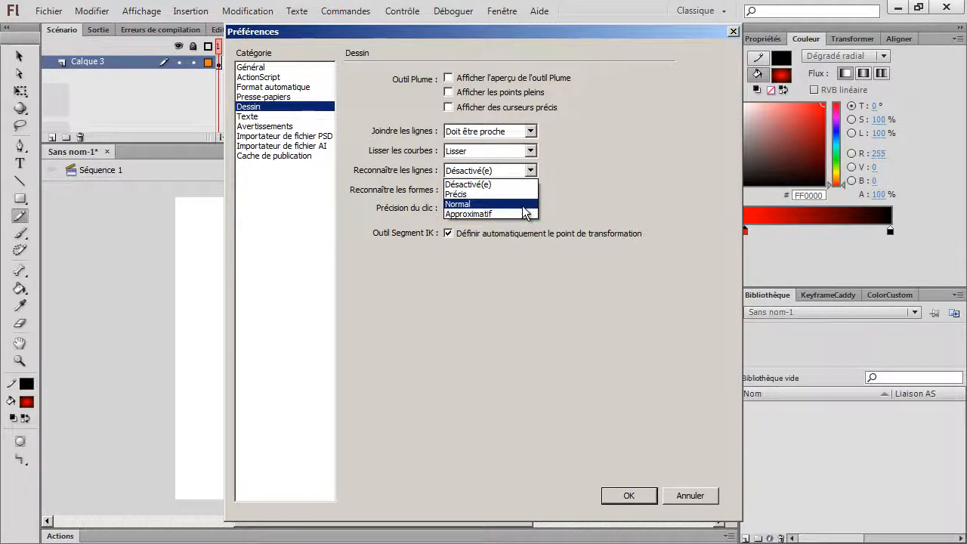
left_click(527, 212)
left_click(531, 191)
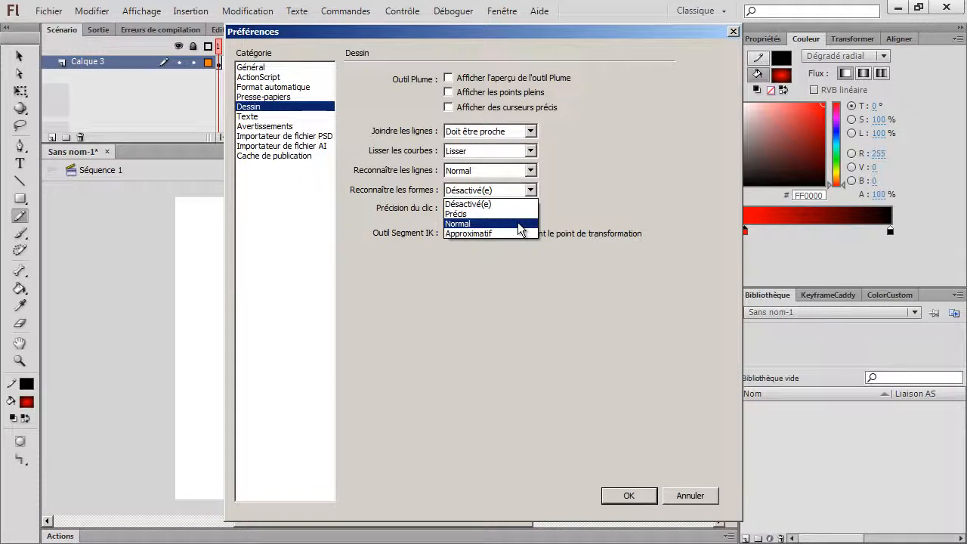
left_click(519, 224)
left_click(530, 209)
left_click(521, 219)
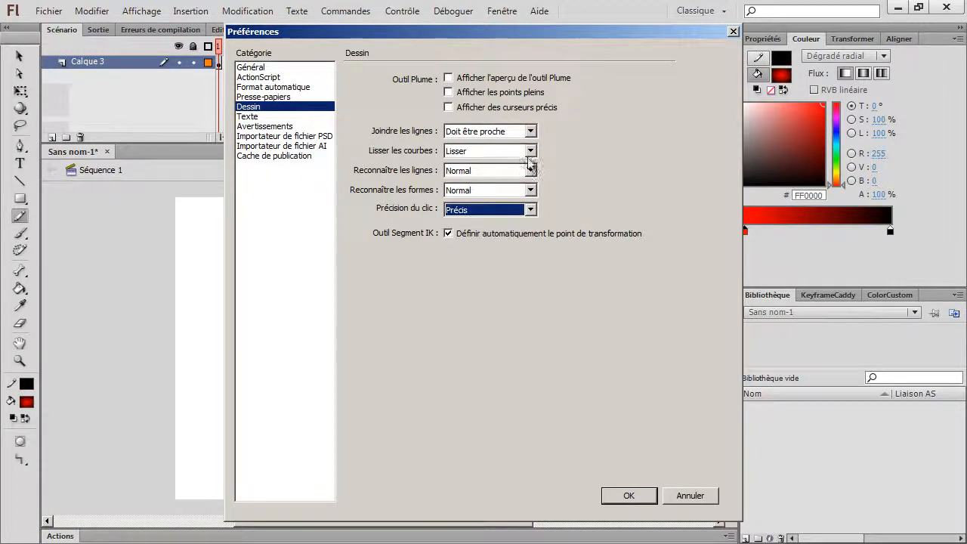
Keep line joining at "Doit être proche" and enable precise cursors for the Pen tool.
left_click(531, 131)
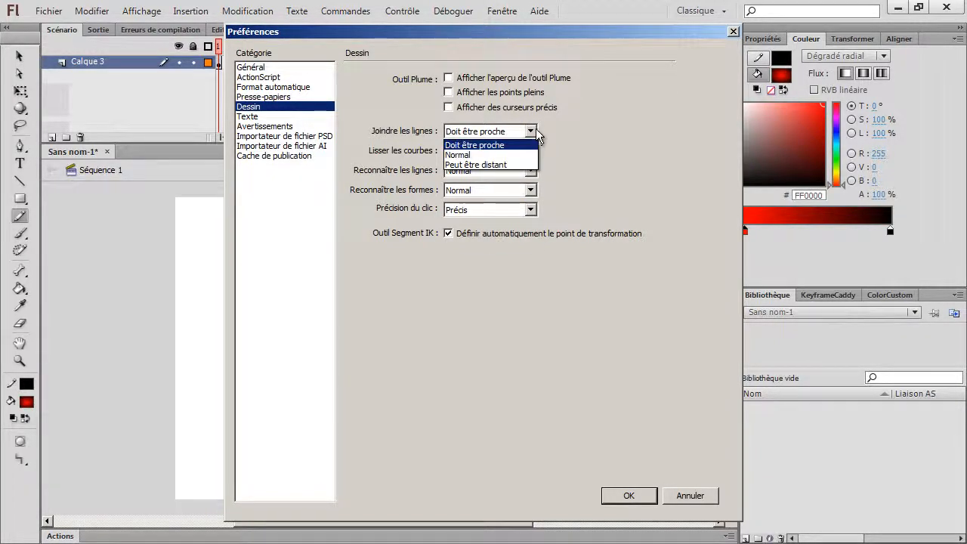
left_click(487, 144)
left_click(492, 108)
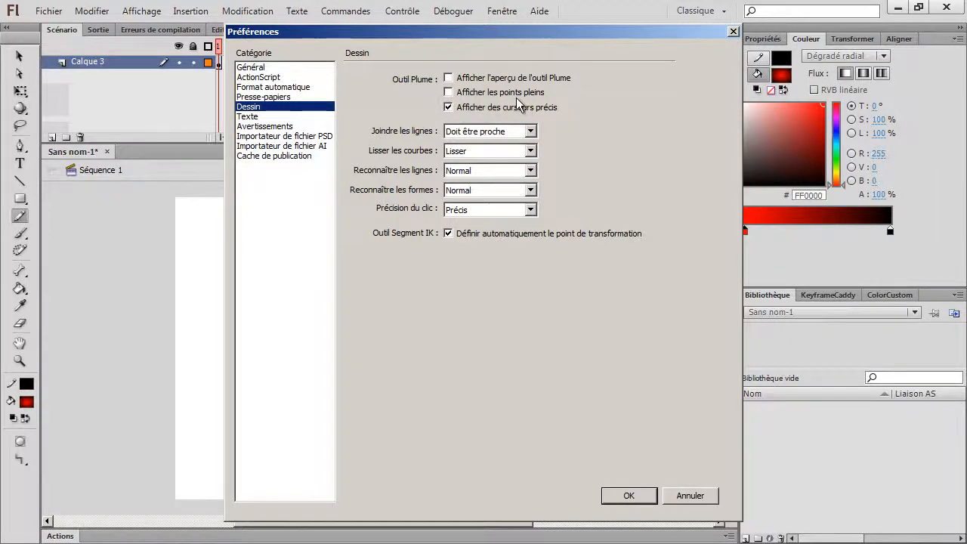
Accept the drawing preferences and draw an oval, a circle and a rough square on the stage with the Pencil tool in Redresser mode.
left_click(629, 495)
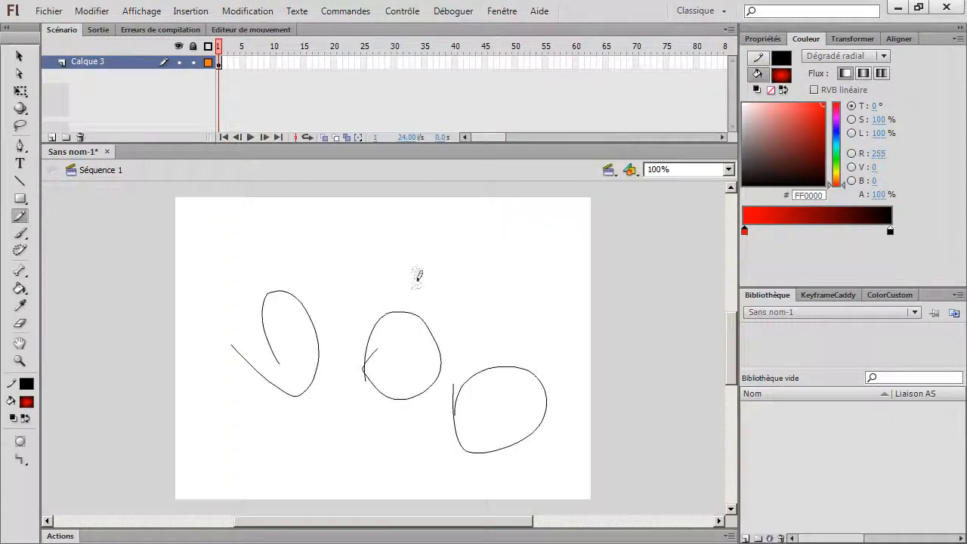
mouse_move(462, 250)
left_mouse_down()
mouse_move(463, 319)
mouse_move(478, 260)
left_mouse_up()
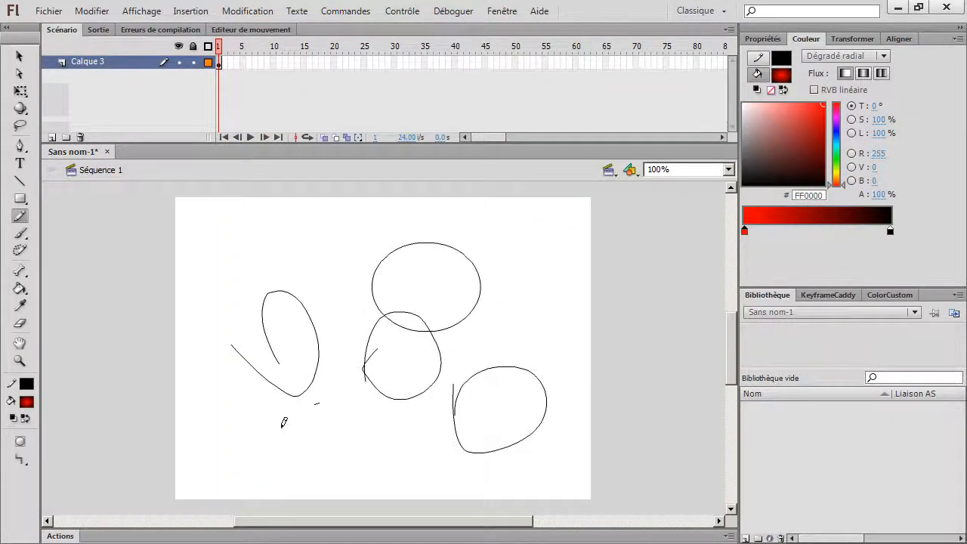
left_click_drag(284, 422, 339, 396)
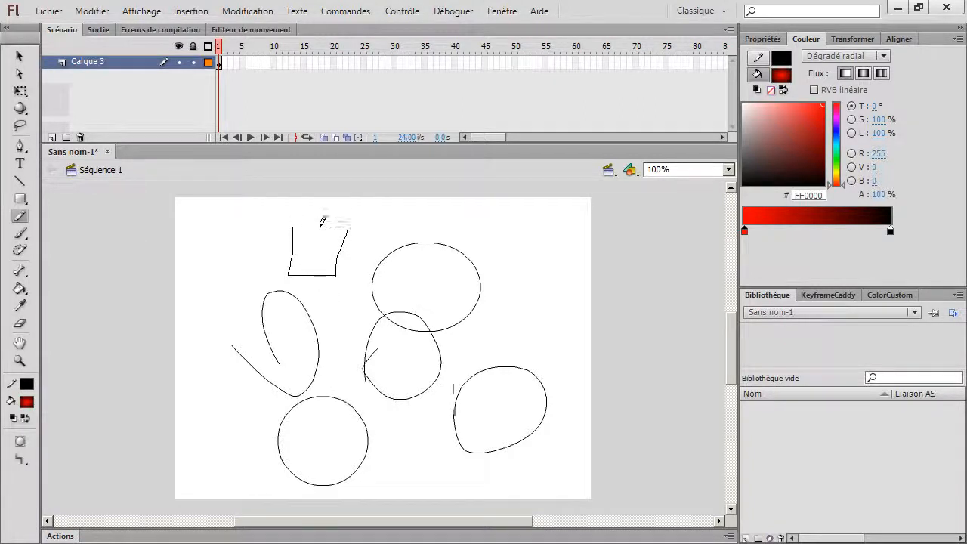
mouse_move(322, 222)
left_mouse_down()
mouse_move(206, 288)
mouse_move(280, 280)
mouse_move(272, 216)
mouse_move(216, 220)
left_mouse_up()
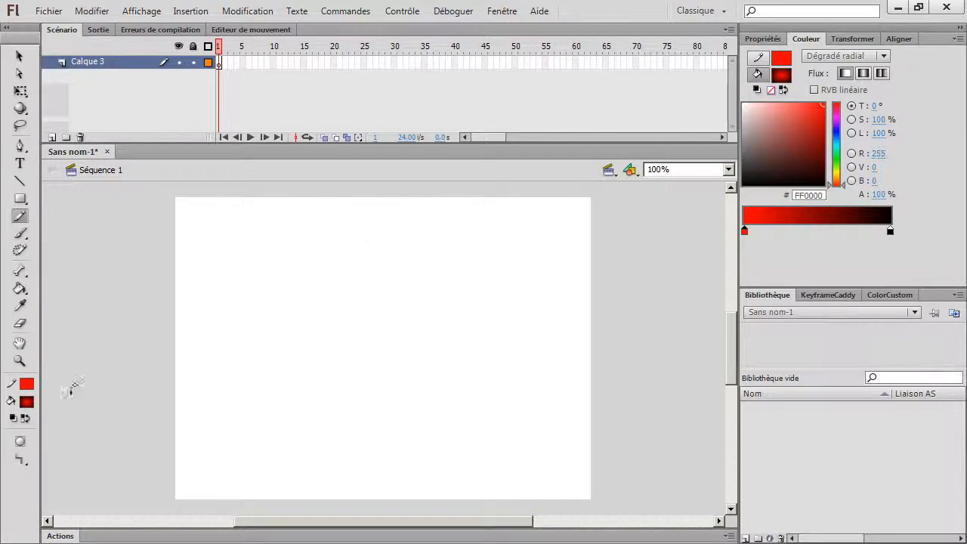
Switch the Pencil tool to Lisser (smooth) mode and draw a red S-shaped curve and two rough loops on the stage.
left_click(21, 460)
left_click(75, 477)
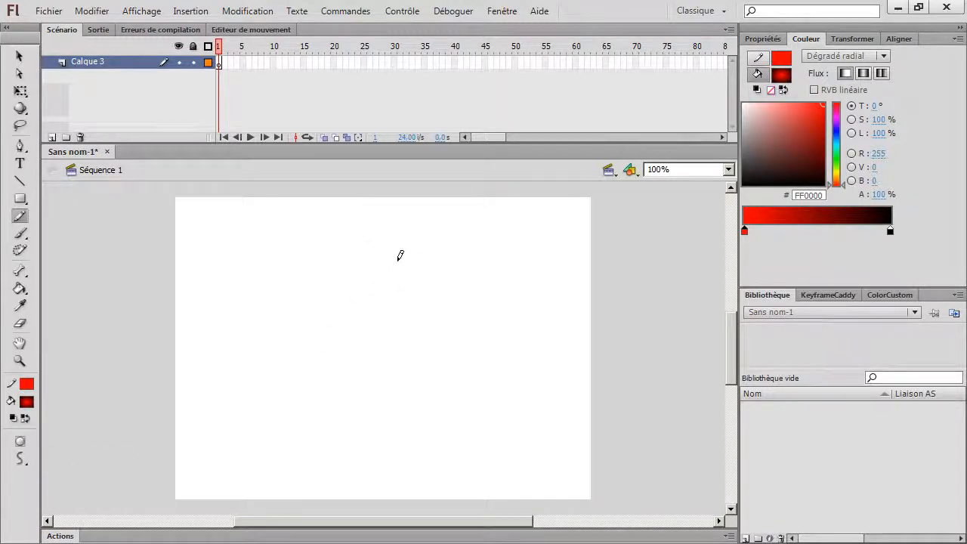
mouse_move(412, 280)
left_mouse_down()
mouse_move(356, 377)
mouse_move(318, 325)
mouse_move(284, 321)
left_mouse_up()
mouse_move(419, 406)
left_mouse_down()
mouse_move(473, 351)
mouse_move(385, 379)
left_mouse_up()
mouse_move(406, 281)
left_mouse_down()
mouse_move(442, 271)
mouse_move(425, 309)
left_mouse_up()
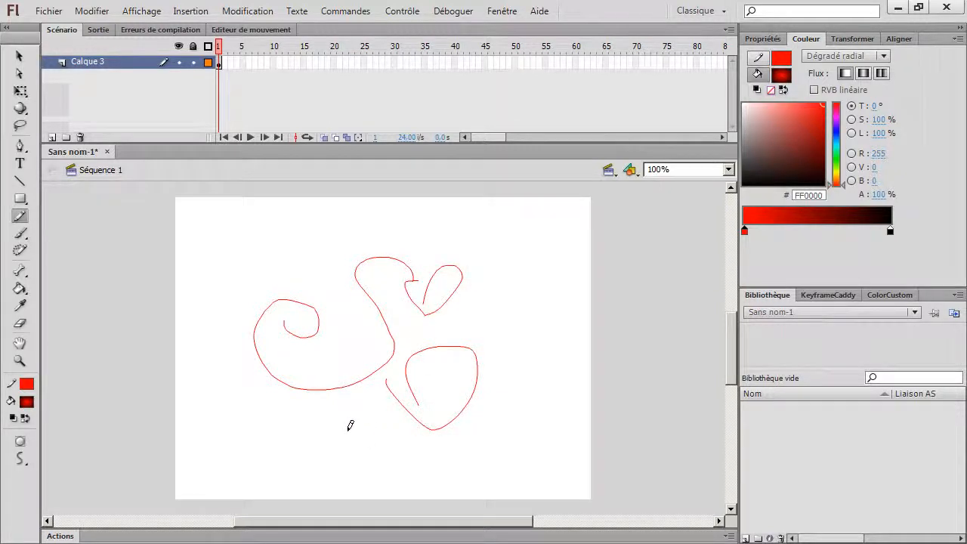
Switch the Pencil tool to Encre (ink) mode and draw wavy freehand lines below and beside the red loops.
left_click(18, 464)
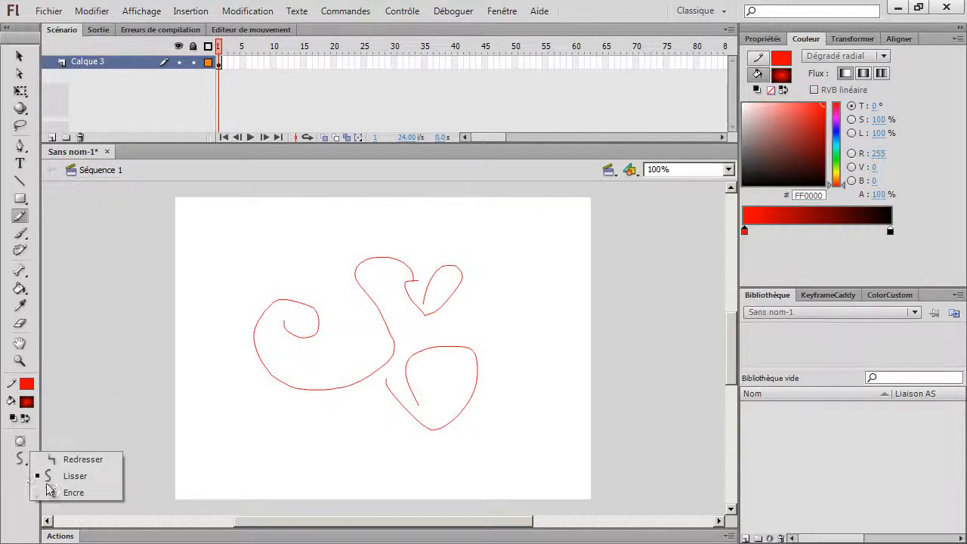
left_click(49, 495)
mouse_move(269, 424)
left_mouse_down()
mouse_move(299, 428)
mouse_move(346, 425)
mouse_move(408, 482)
mouse_move(484, 457)
mouse_move(528, 457)
mouse_move(488, 311)
mouse_move(508, 271)
mouse_move(523, 341)
mouse_move(530, 303)
left_mouse_up()
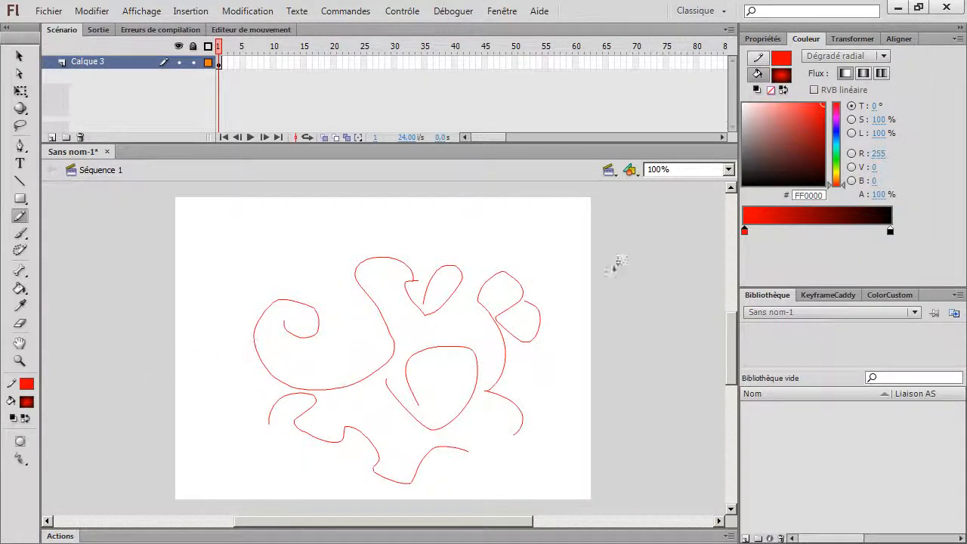
Show the Pencil tool's properties, return it to Lisser mode and draw a large hooked curve across the stage's upper left.
left_click(778, 34)
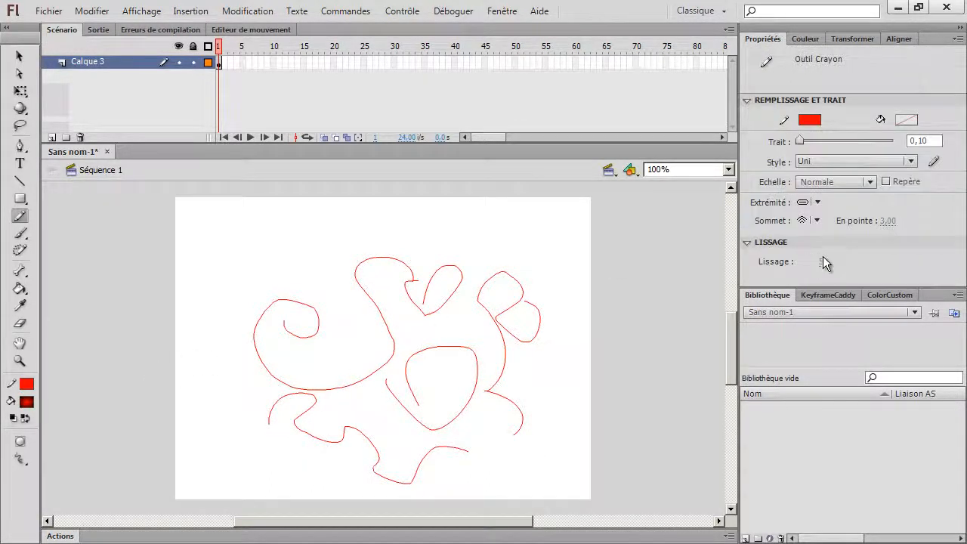
left_click(20, 458)
left_click(66, 476)
mouse_move(315, 273)
left_mouse_down()
mouse_move(236, 345)
mouse_move(282, 295)
left_mouse_up()
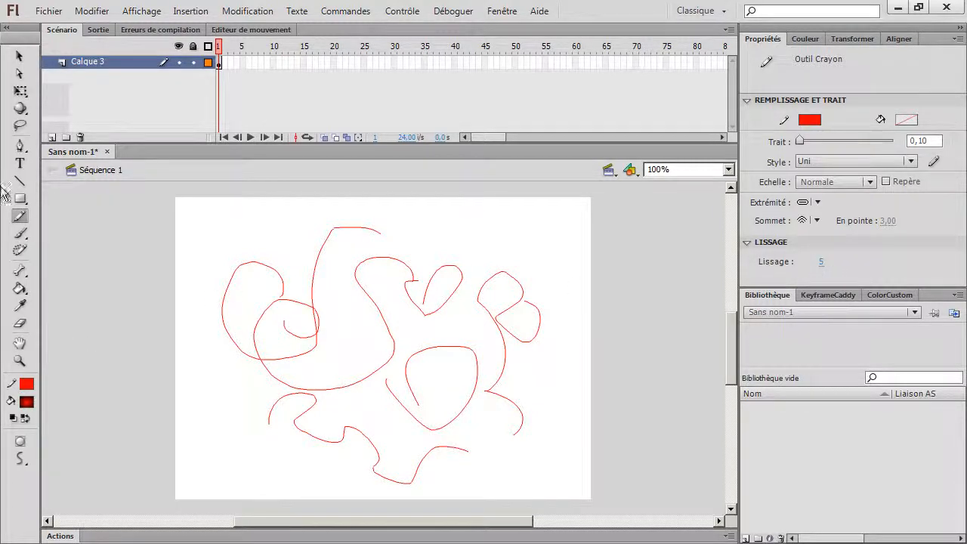
Select all the pencil lines on the stage and delete them.
left_click(20, 56)
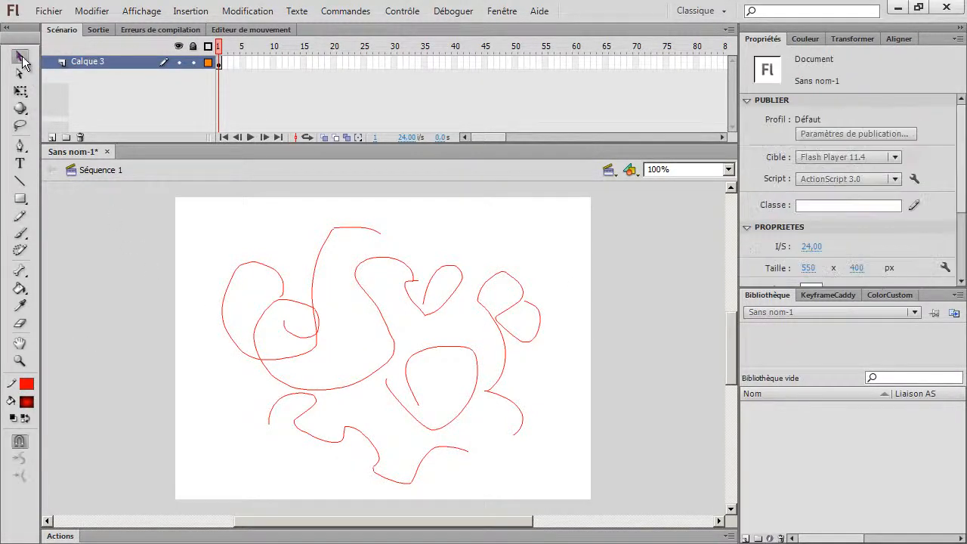
mouse_move(193, 189)
left_mouse_down()
mouse_move(466, 457)
mouse_move(593, 509)
left_mouse_up()
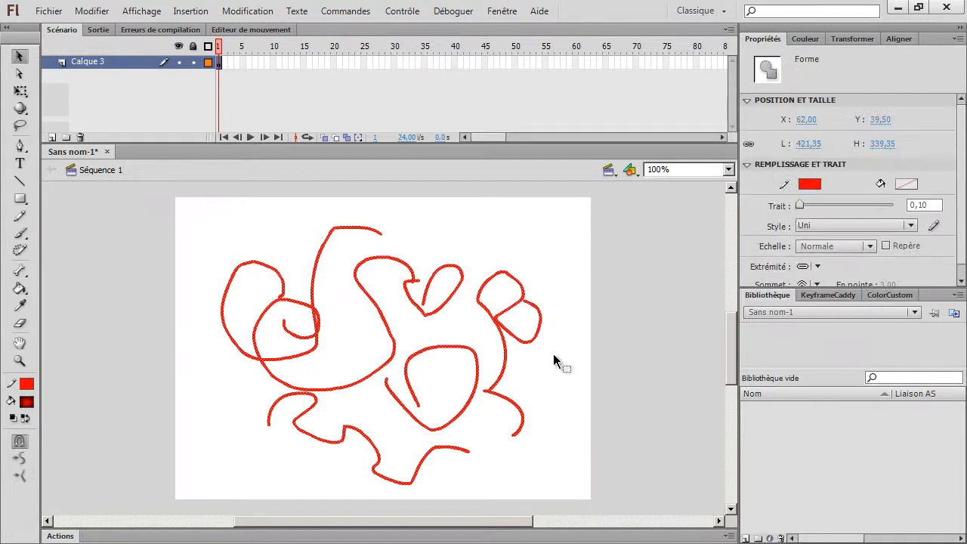
key("Delete")
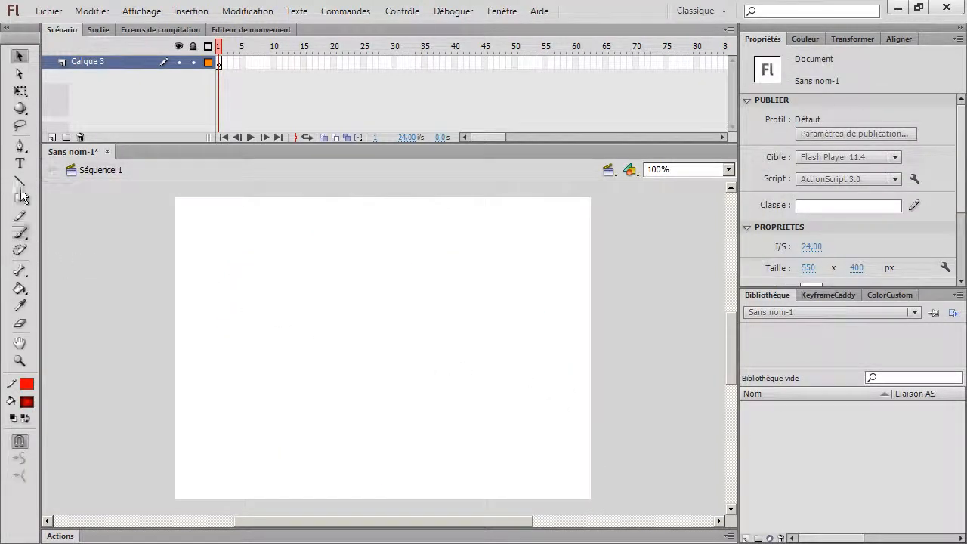
Turn on pen pressure for the Brush tool and paint a long S-shaped curve with the red radial gradient.
left_click(25, 234)
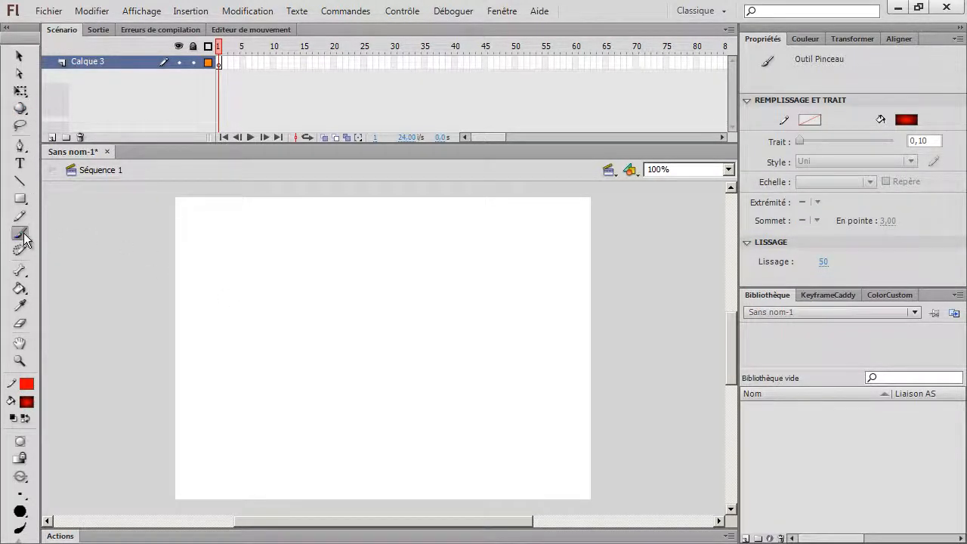
left_click(23, 529)
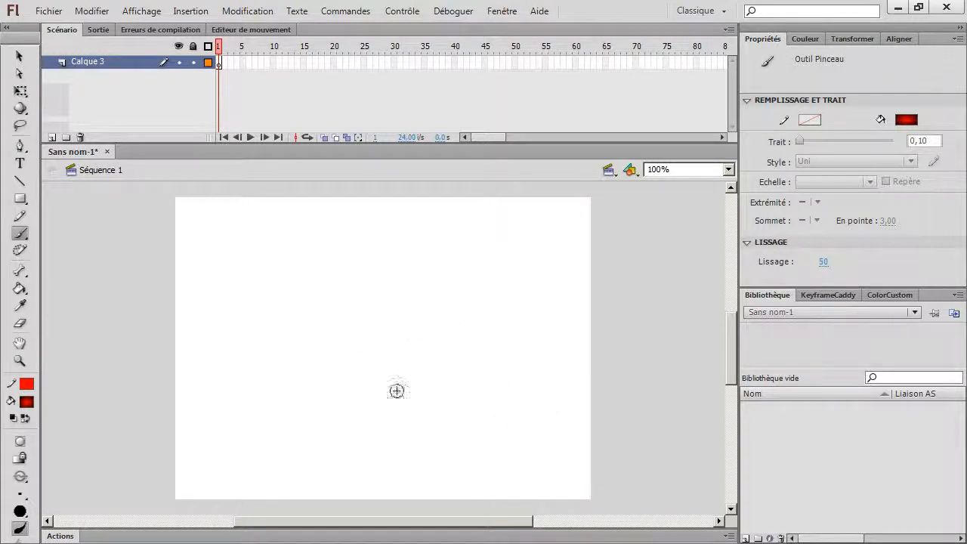
mouse_move(397, 390)
left_mouse_down()
mouse_move(530, 369)
mouse_move(441, 265)
mouse_move(359, 347)
mouse_move(361, 477)
mouse_move(324, 404)
left_mouse_up()
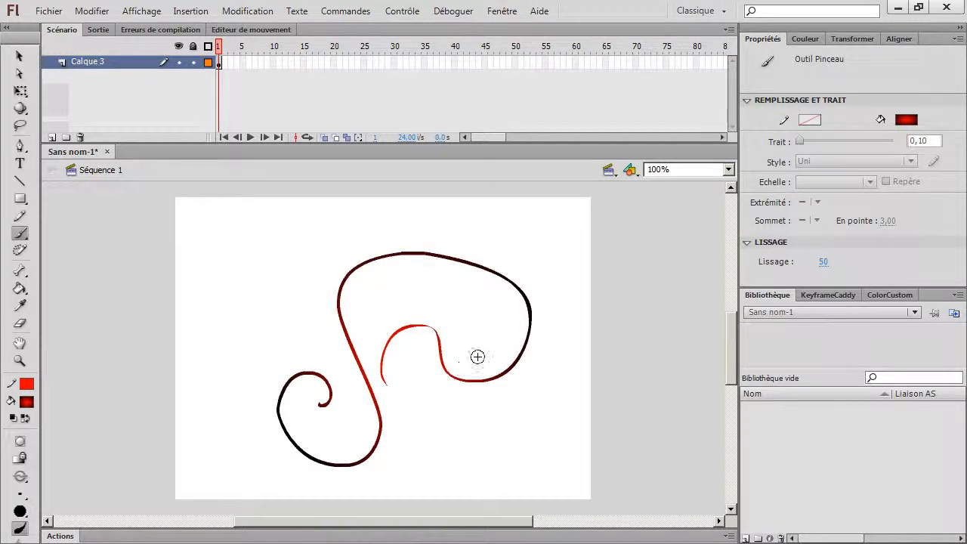
Set the brush fill to a solid rose pink and paint wavy strokes diagonally across the gradient curve.
left_click(27, 402)
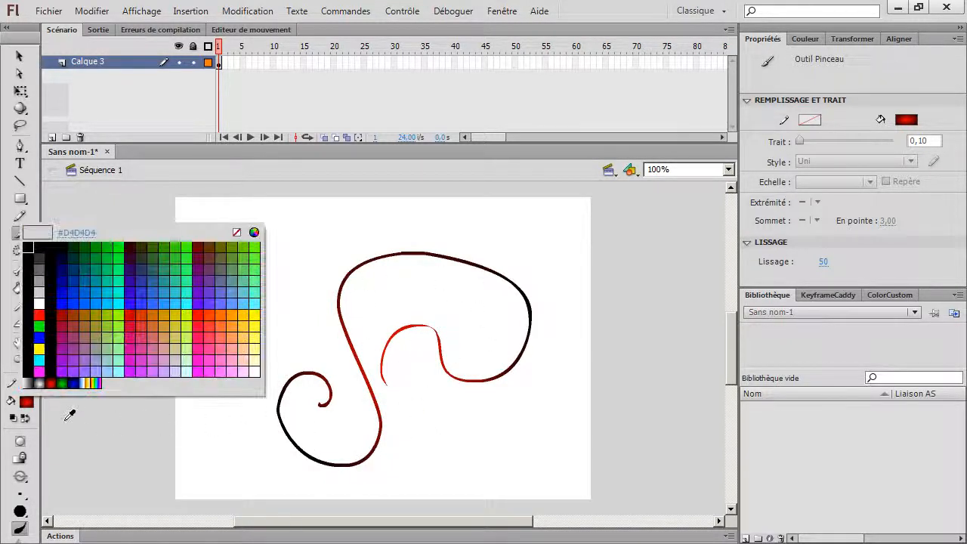
left_click(135, 336)
mouse_move(329, 347)
left_mouse_down()
mouse_move(413, 433)
mouse_move(477, 452)
mouse_move(522, 456)
left_mouse_up()
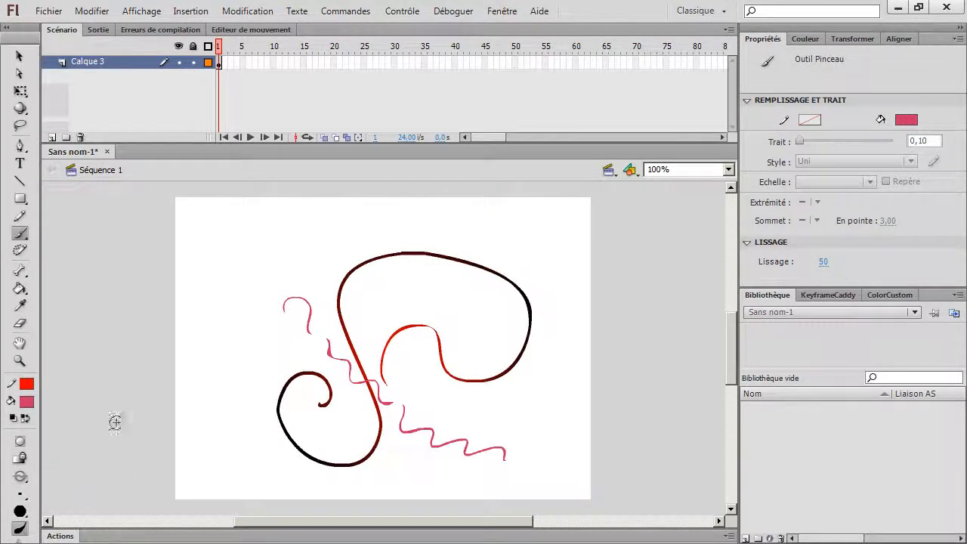
Set the Brush to Peint derrière with purple fill #CC33FF and scribble behind the upper arc of the gradient curve.
left_click(21, 476)
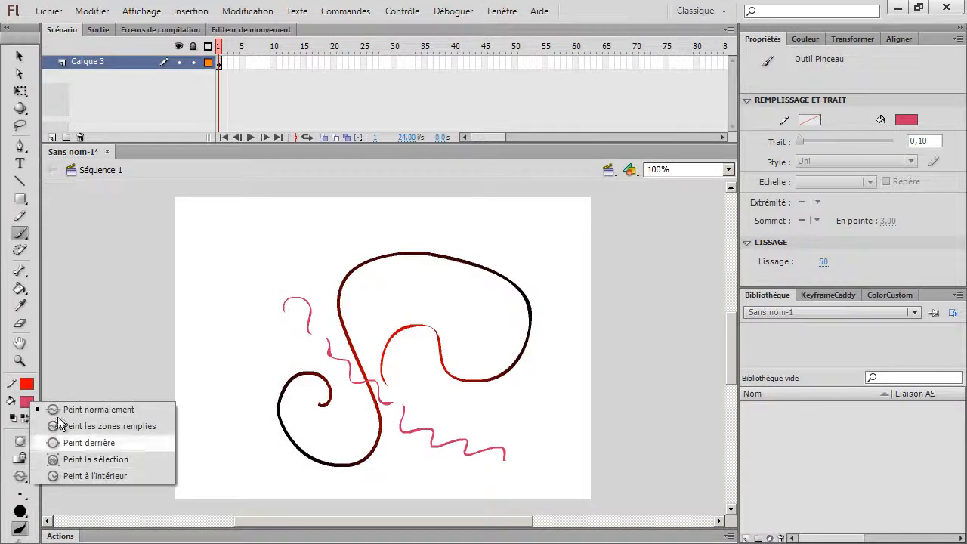
left_click(86, 444)
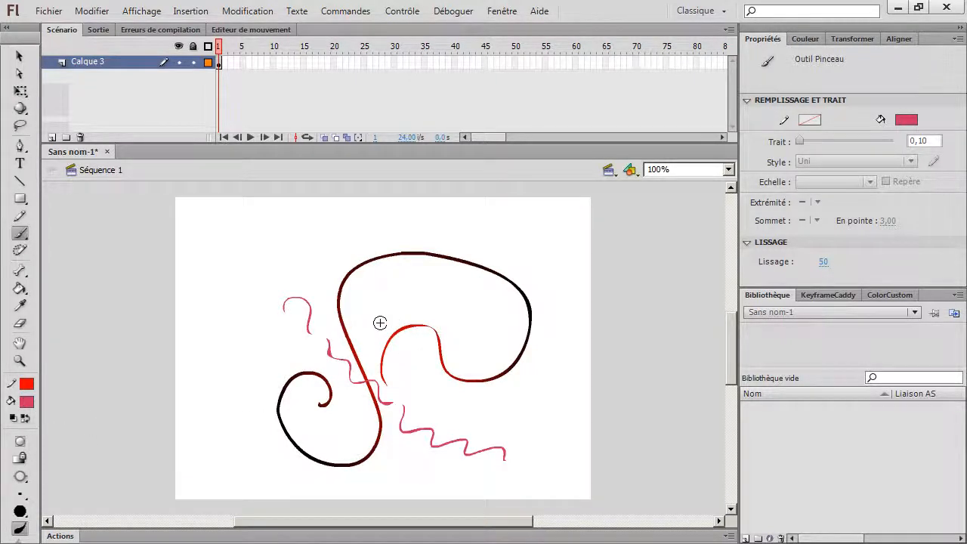
left_click(26, 401)
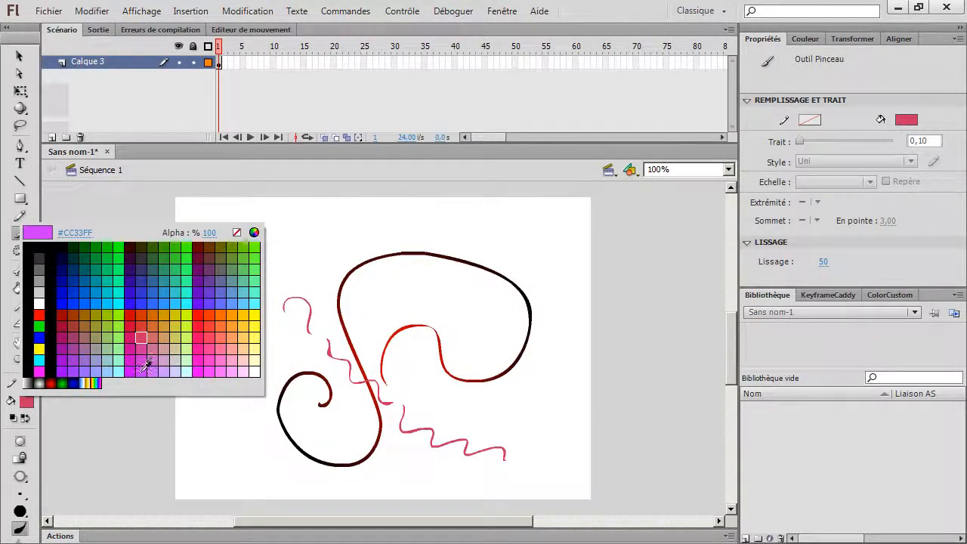
left_click(145, 365)
mouse_move(451, 358)
left_mouse_down()
mouse_move(484, 365)
mouse_move(534, 340)
mouse_move(523, 285)
mouse_move(418, 280)
mouse_move(384, 265)
mouse_move(395, 268)
mouse_move(401, 295)
mouse_move(524, 277)
mouse_move(560, 292)
mouse_move(538, 361)
mouse_move(514, 343)
left_mouse_up()
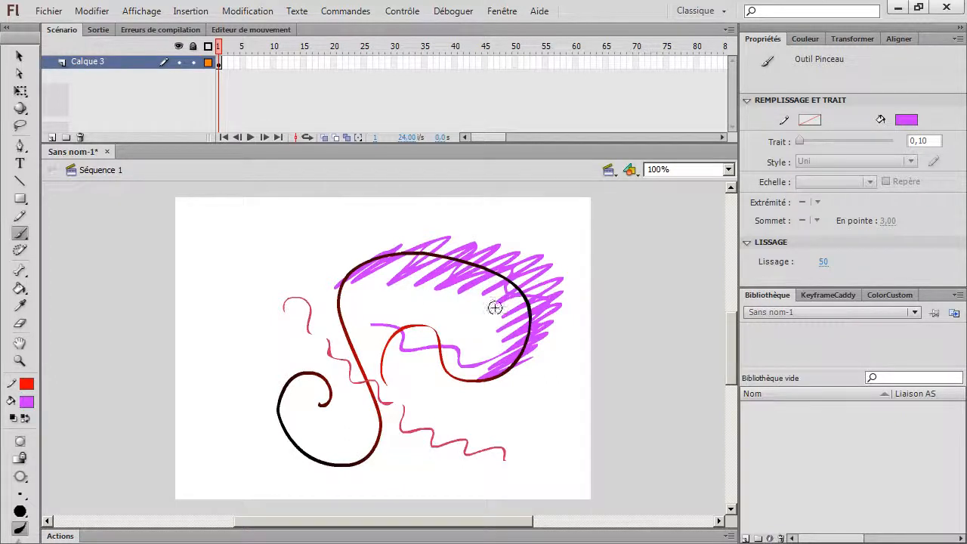
Set the Brush to Peint à l'intérieur with a light green fill and paint over the purple scribbles and beside them.
left_click(20, 476)
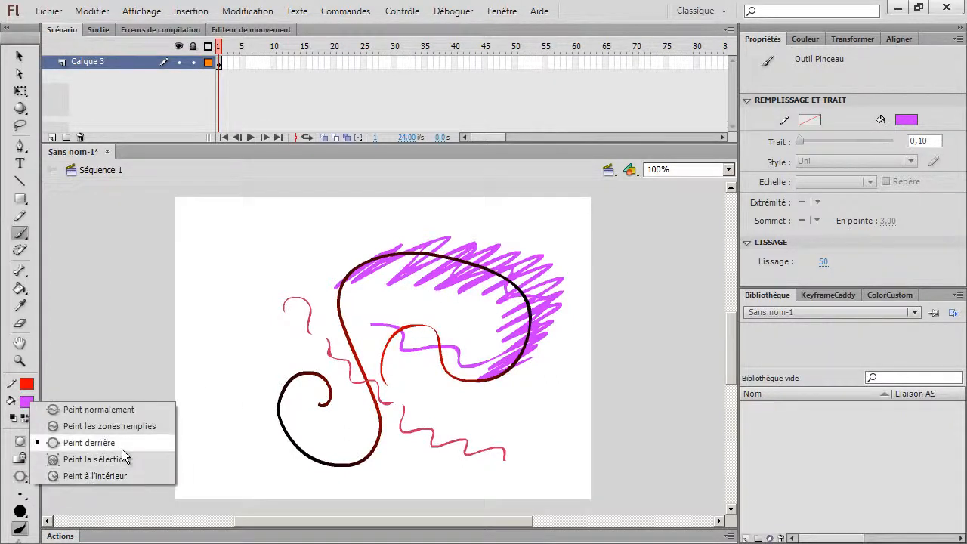
left_click(125, 477)
left_click(28, 402)
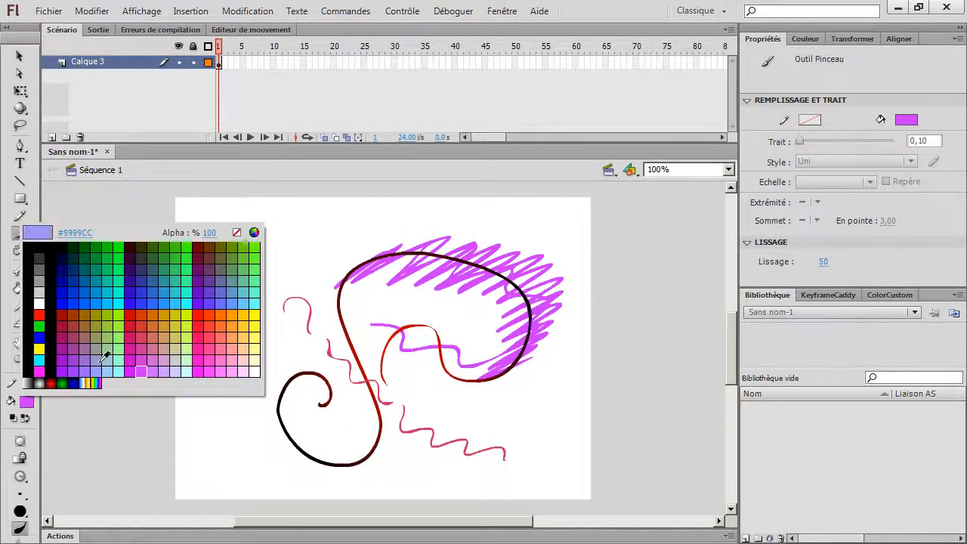
left_click(122, 334)
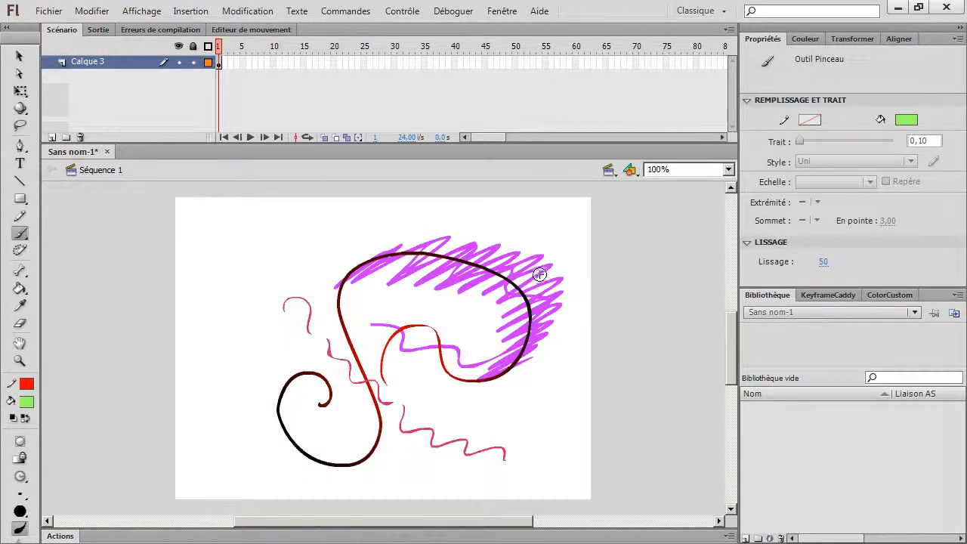
mouse_move(541, 295)
left_mouse_down()
mouse_move(485, 308)
mouse_move(526, 262)
mouse_move(387, 299)
left_mouse_up()
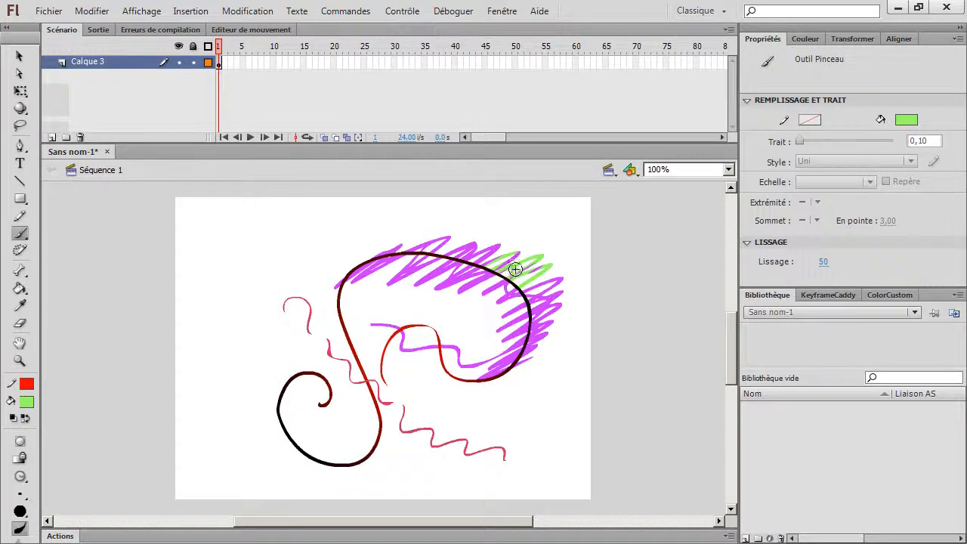
mouse_move(493, 265)
left_mouse_down()
mouse_move(547, 279)
mouse_move(561, 269)
mouse_move(543, 258)
mouse_move(523, 272)
mouse_move(580, 267)
mouse_move(595, 305)
left_mouse_up()
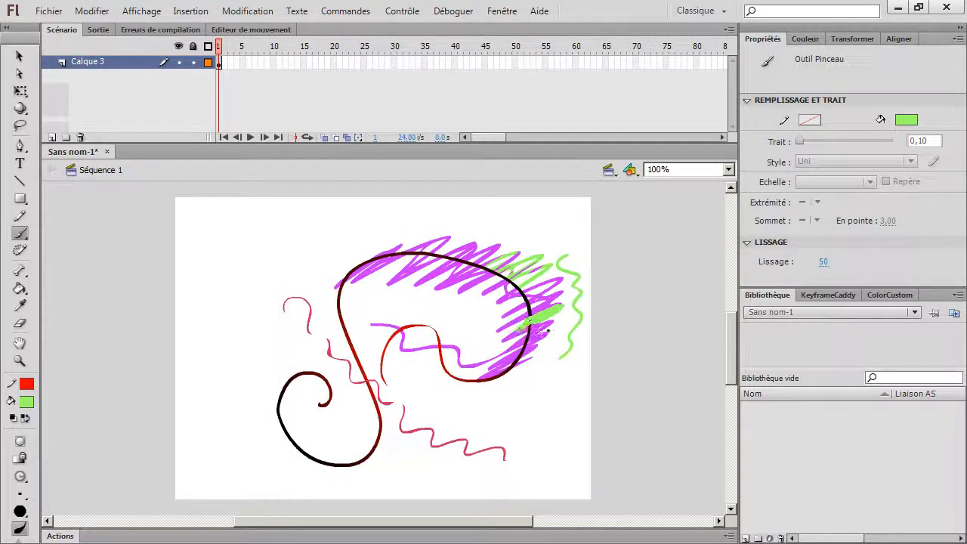
left_click_drag(531, 342, 534, 327)
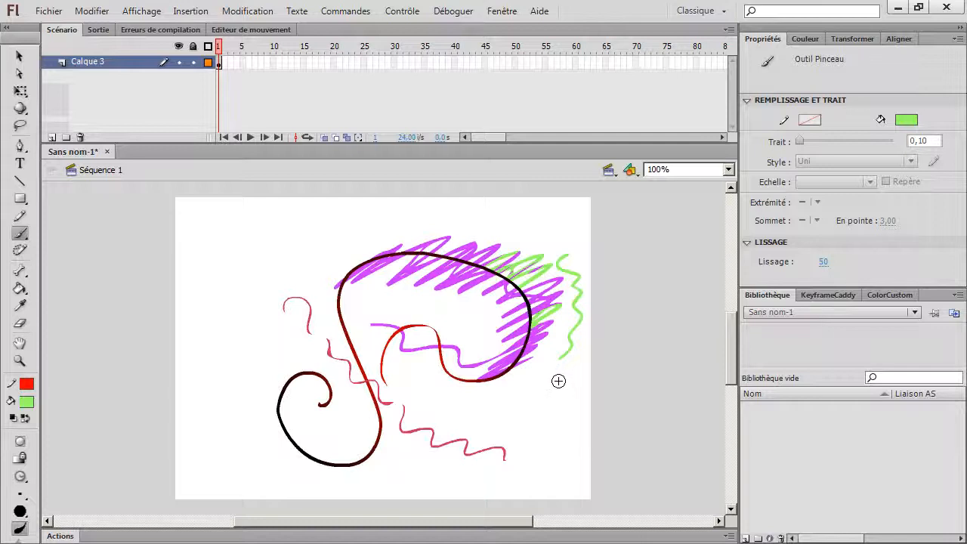
Select the light green squiggle beside the purple scribbles with the Selection tool.
left_click(21, 478)
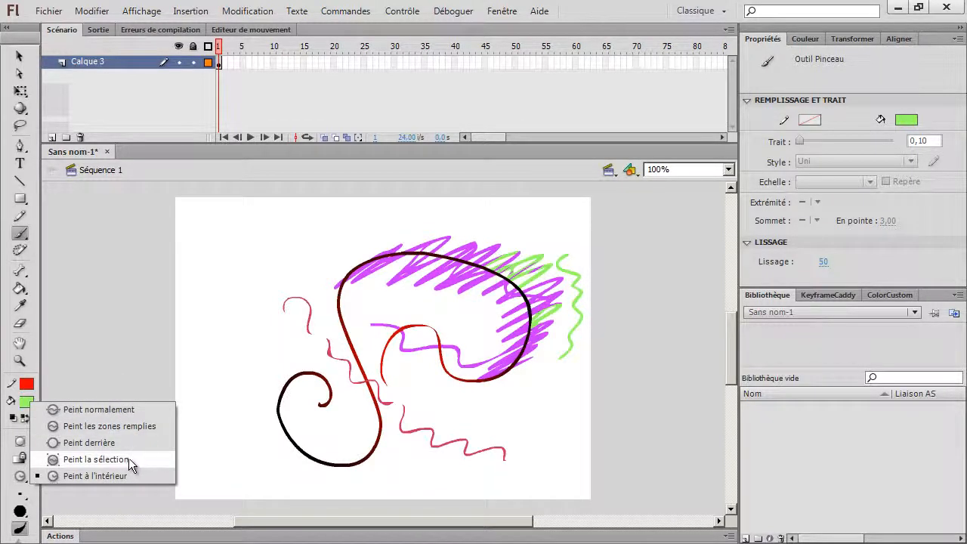
left_click(21, 59)
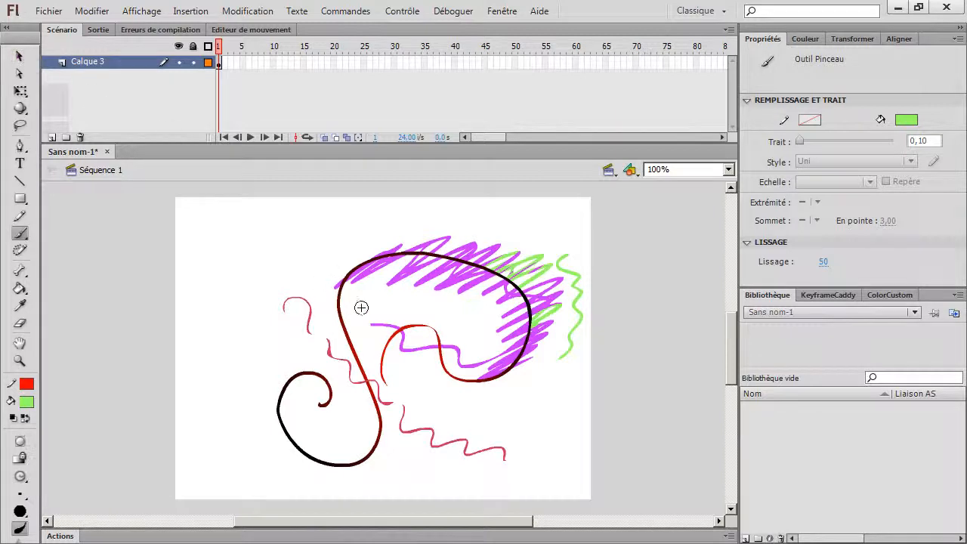
left_click(20, 56)
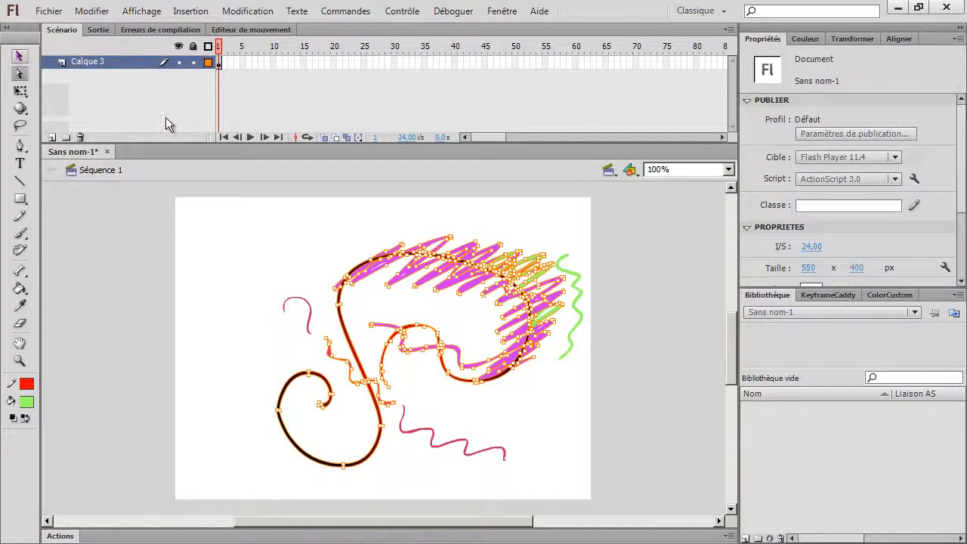
left_click(574, 303)
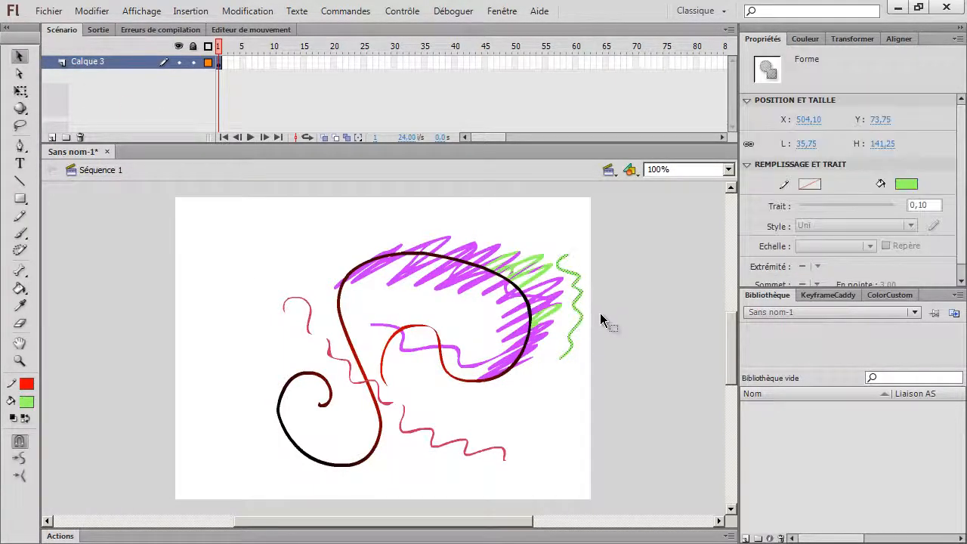
Try a pink fill on the selected squiggle and set it back to light green.
left_click(26, 401)
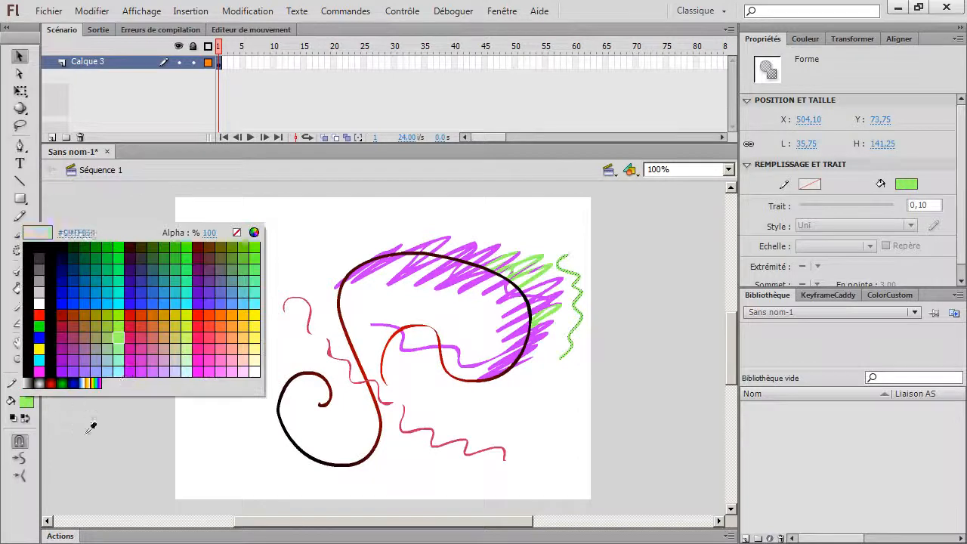
left_click(213, 345)
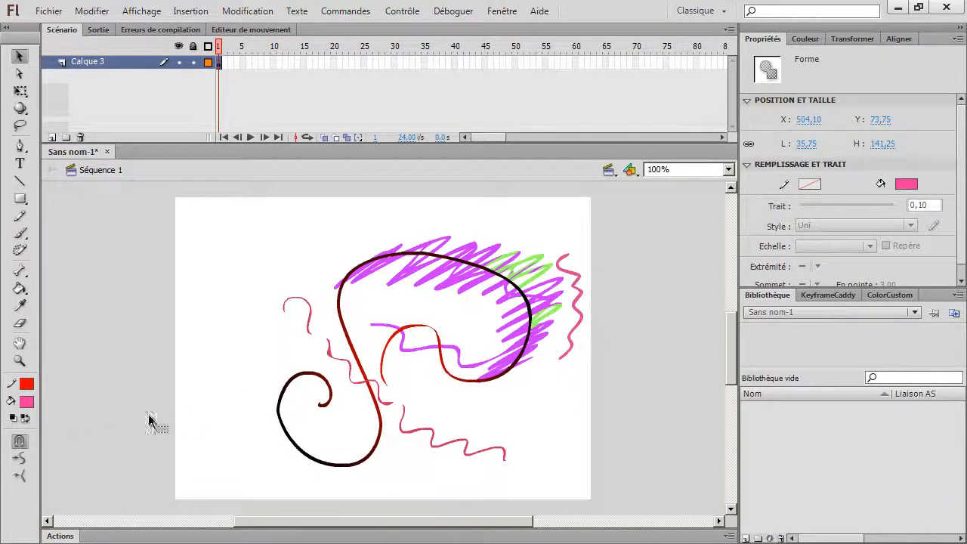
left_click(26, 401)
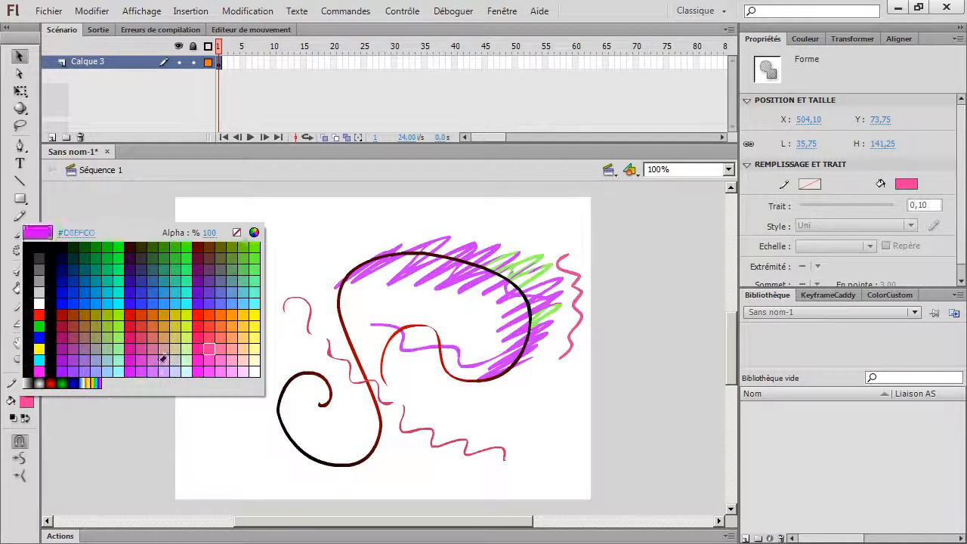
left_click(115, 342)
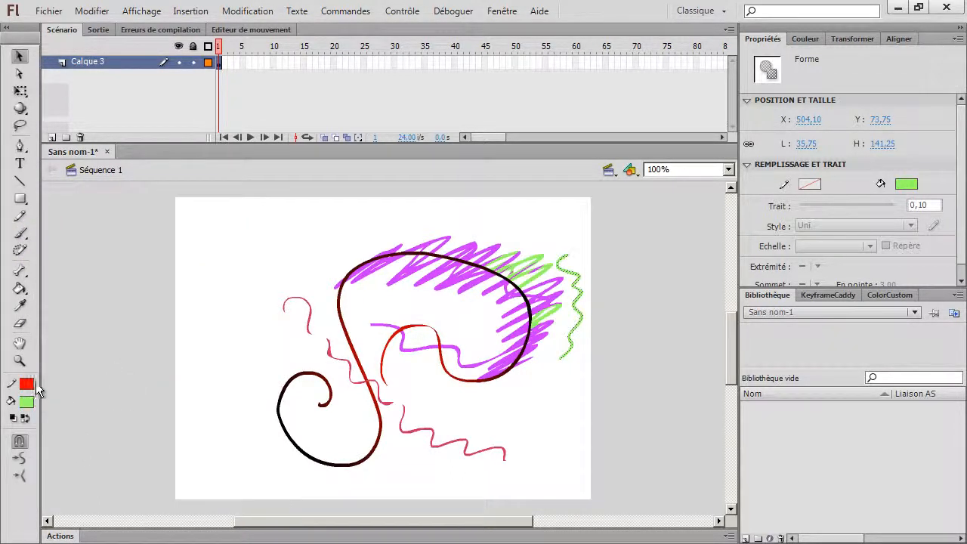
Set the Brush to Peint la sélection with a slate-blue fill and paint over the middle of the selected green squiggle.
left_click(20, 232)
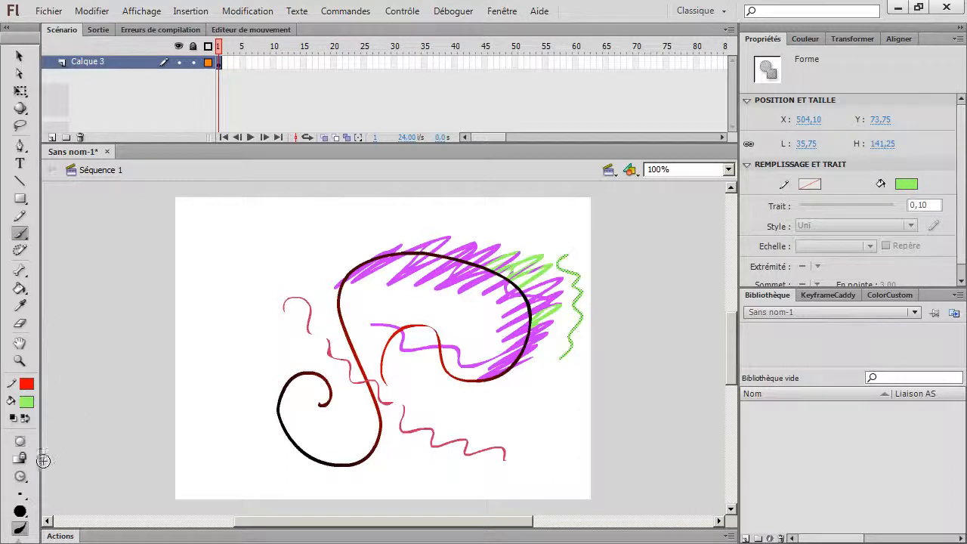
left_click(21, 476)
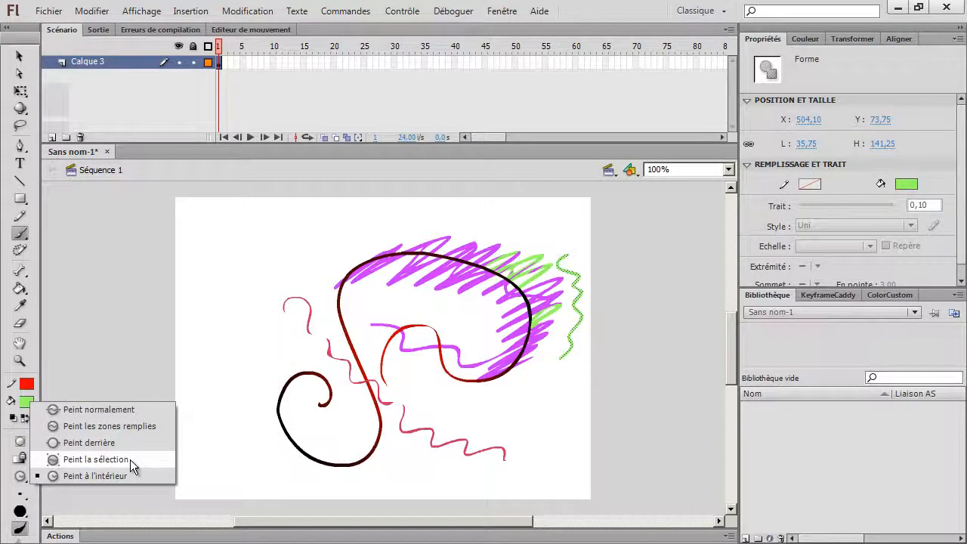
left_click(130, 459)
left_click(27, 401)
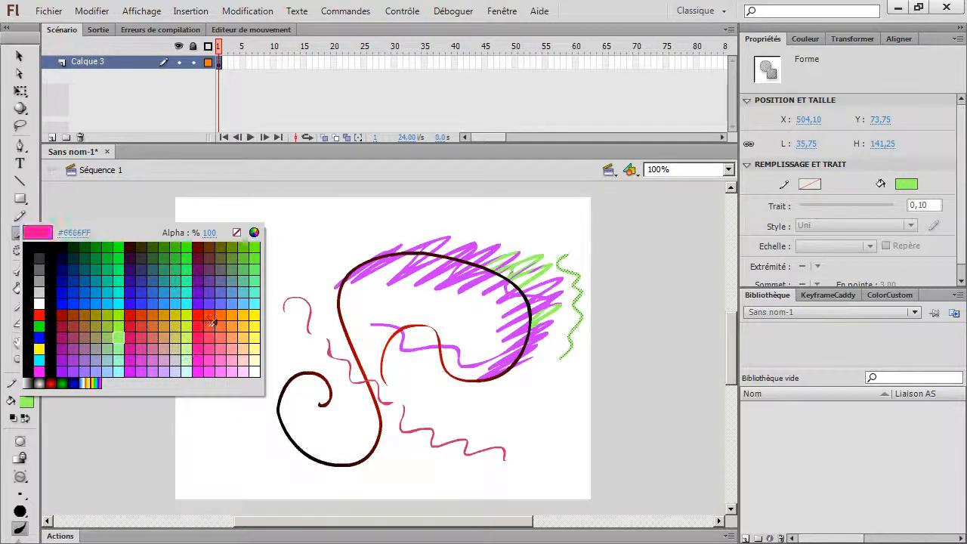
left_click(225, 281)
mouse_move(589, 309)
left_mouse_down()
mouse_move(578, 280)
mouse_move(576, 313)
mouse_move(588, 323)
mouse_move(576, 277)
mouse_move(594, 309)
mouse_move(580, 336)
left_mouse_up()
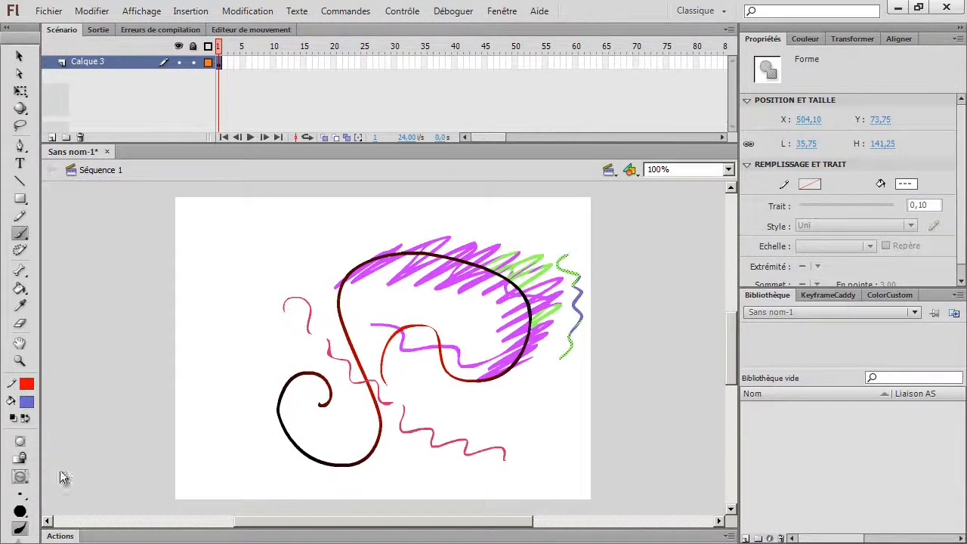
left_click(20, 475)
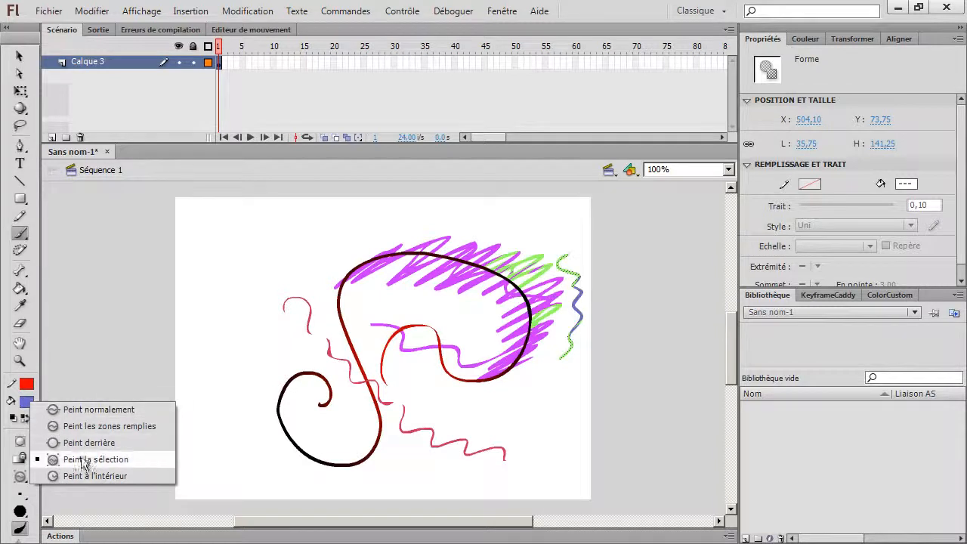
left_click(118, 409)
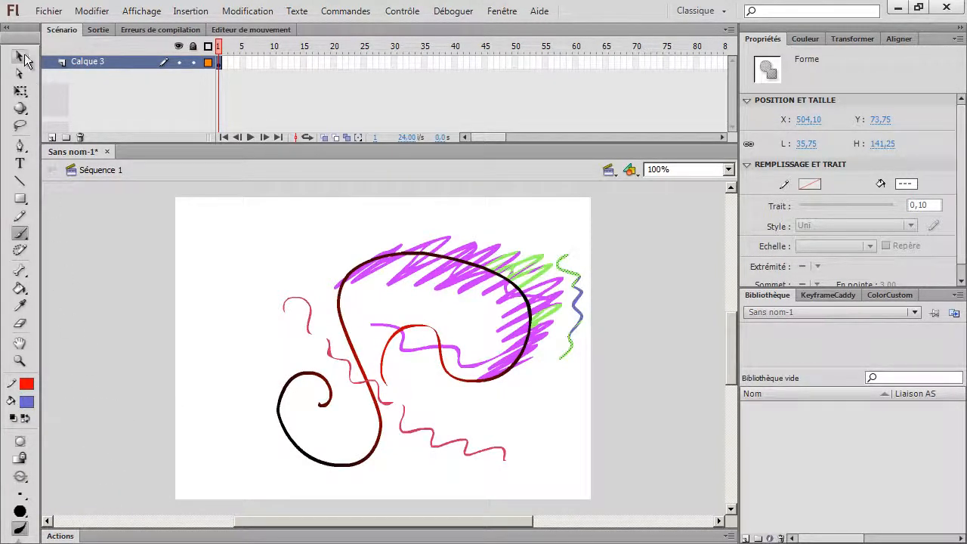
Select all the brush strokes on the stage and delete them.
left_click(20, 57)
left_click(289, 245)
mouse_move(237, 211)
left_mouse_down()
mouse_move(539, 485)
mouse_move(604, 488)
mouse_move(598, 458)
left_mouse_up()
key("Delete")
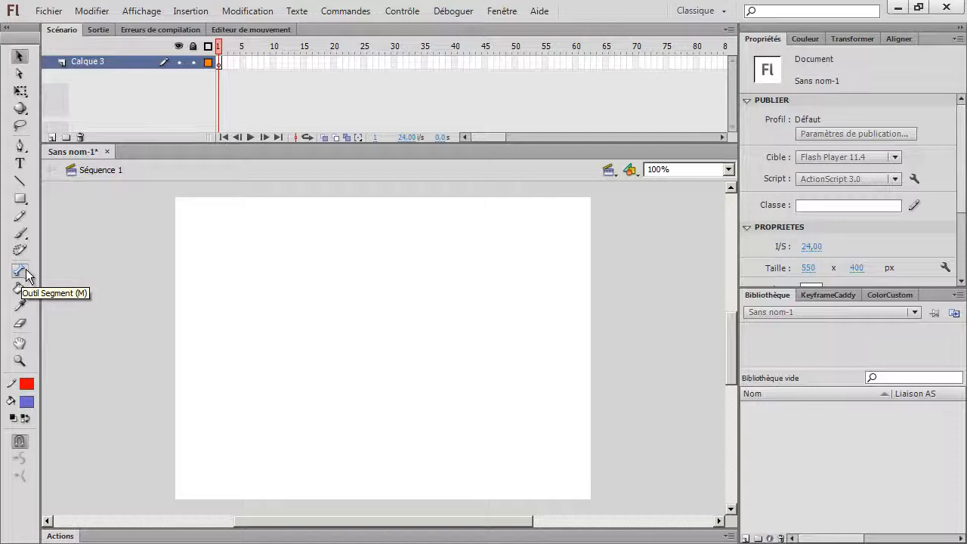
Draw overlapping red Pencil loops across the stage and a jagged line along the outer edge of the right-hand loop.
left_click(20, 202)
left_click(21, 216)
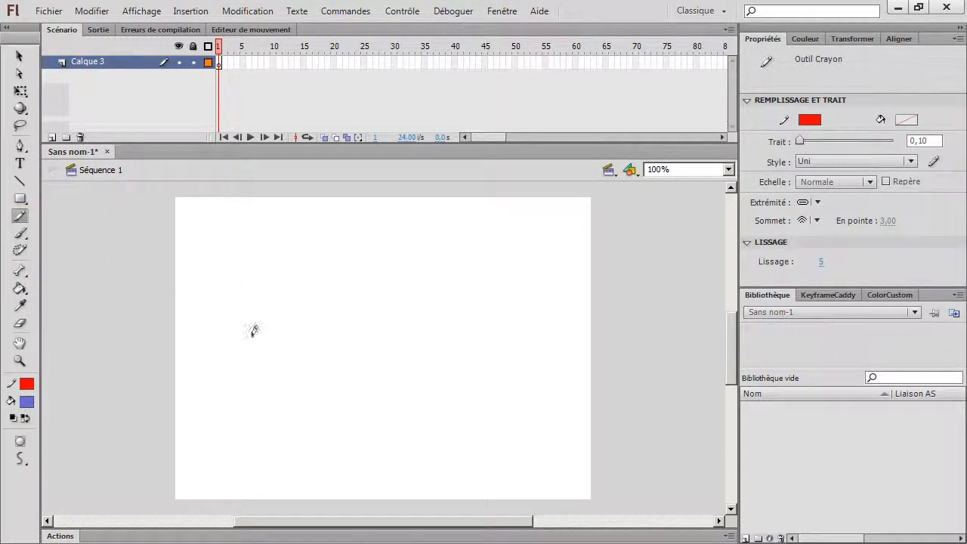
left_click_drag(263, 369, 240, 314)
mouse_move(266, 262)
left_mouse_down()
mouse_move(365, 310)
mouse_move(457, 420)
mouse_move(515, 248)
mouse_move(370, 314)
mouse_move(266, 464)
mouse_move(209, 342)
mouse_move(272, 373)
mouse_move(306, 444)
mouse_move(372, 481)
mouse_move(451, 463)
left_mouse_up()
left_click_drag(457, 425, 458, 426)
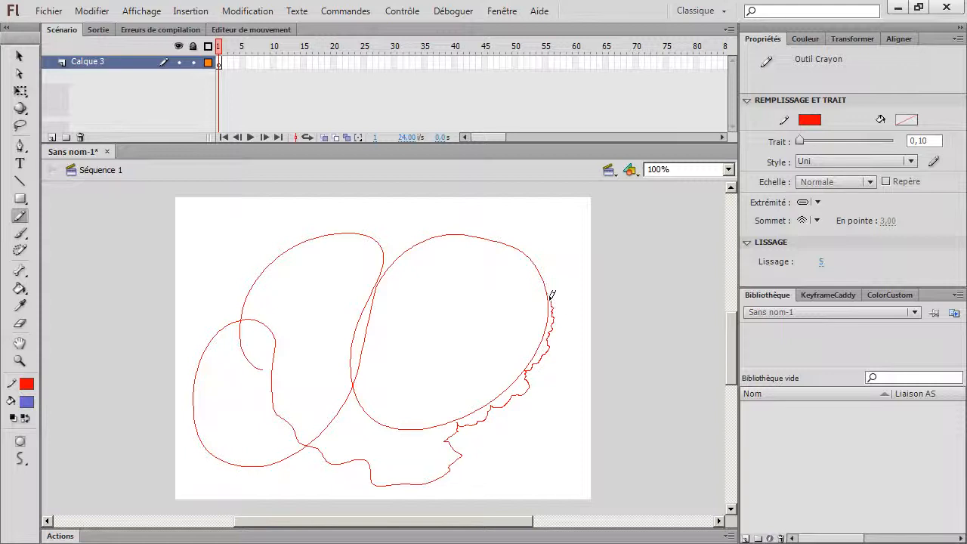
left_click_drag(548, 274, 548, 275)
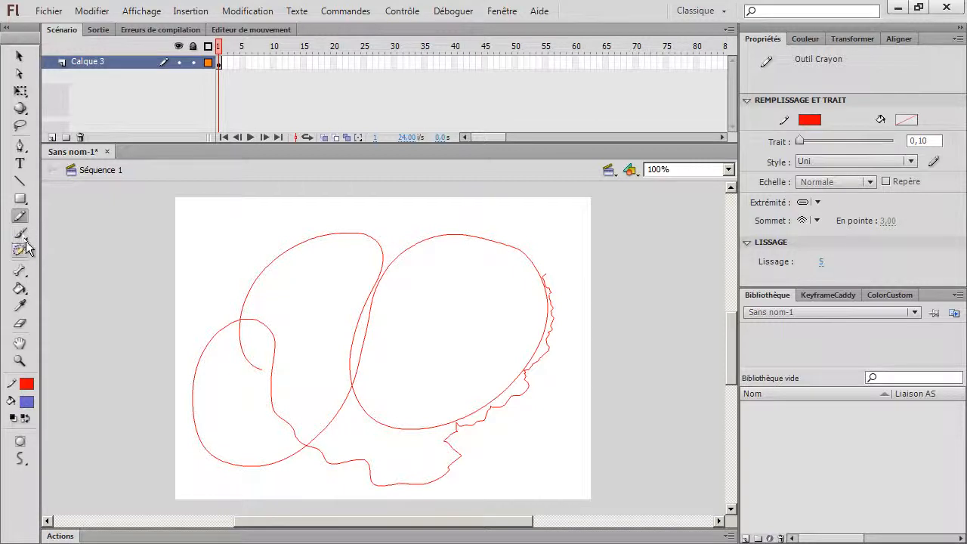
Set the Paint Bucket to Ne ferme pas les espaces and fill the large right-hand loop with slate blue.
left_click(20, 288)
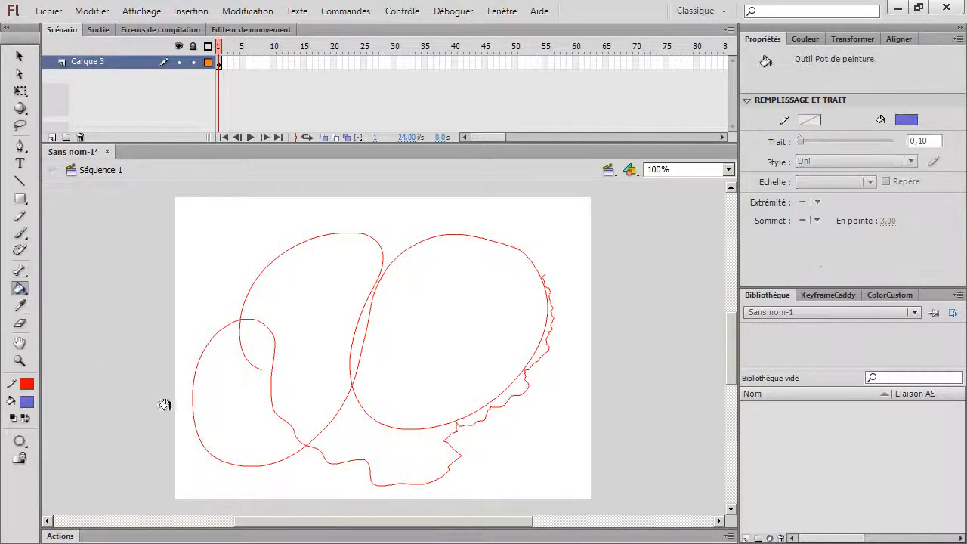
left_click(27, 445)
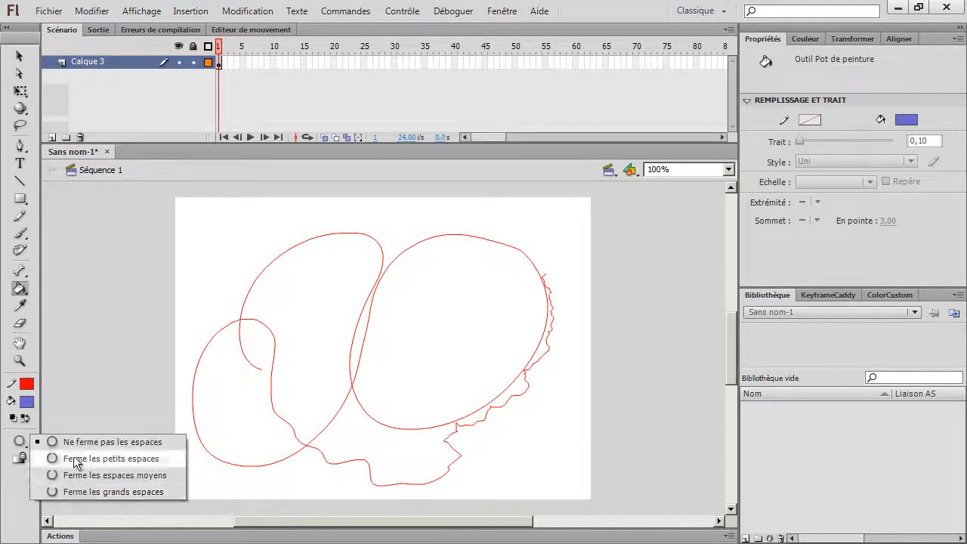
left_click(52, 441)
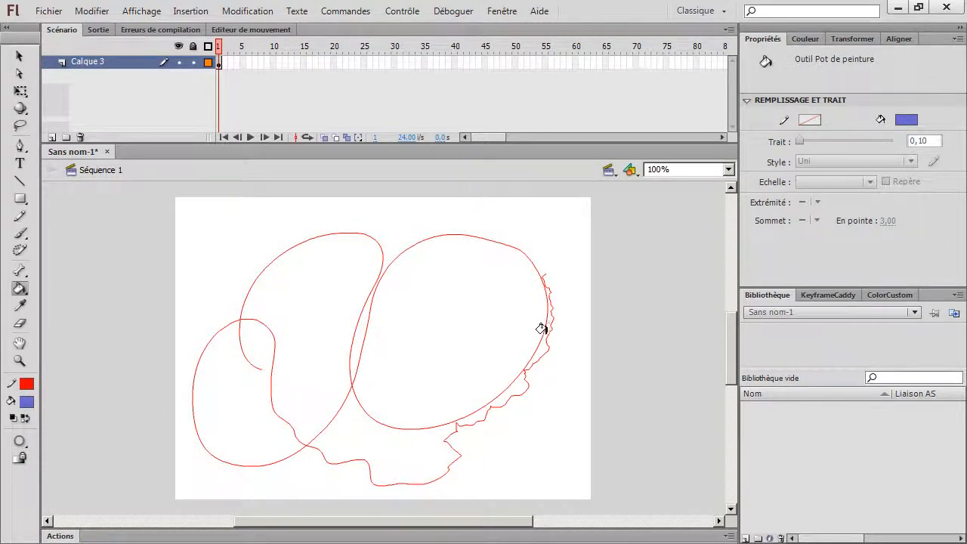
left_click(515, 335)
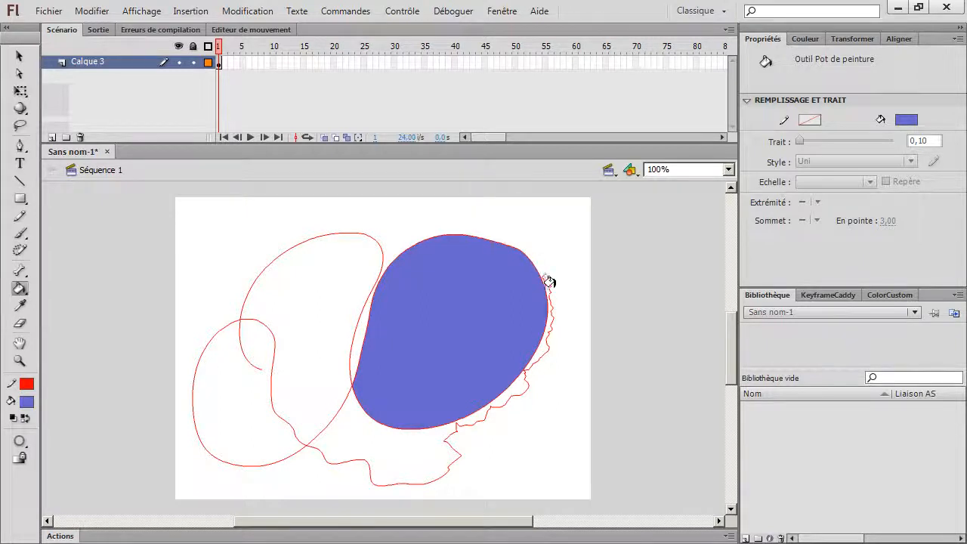
Set the Paint Bucket to Ferme les grands espaces and fill the sliver beside the blue loop and one jagged pocket on its lower right edge.
key("ctrl+equal")
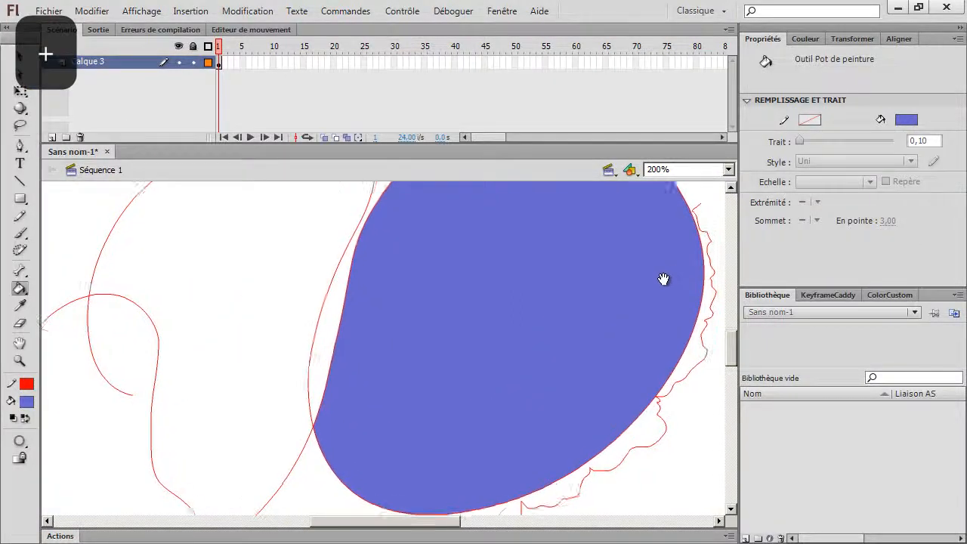
key("ctrl+equal")
mouse_move(674, 308)
left_mouse_down()
mouse_move(514, 322)
mouse_move(395, 382)
left_mouse_up()
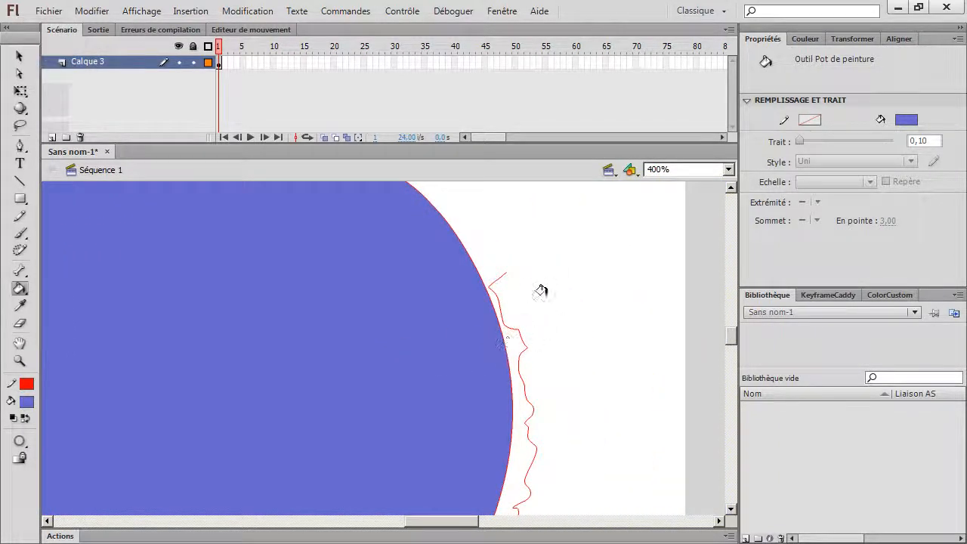
key("ctrl+minus")
key("ctrl+minus")
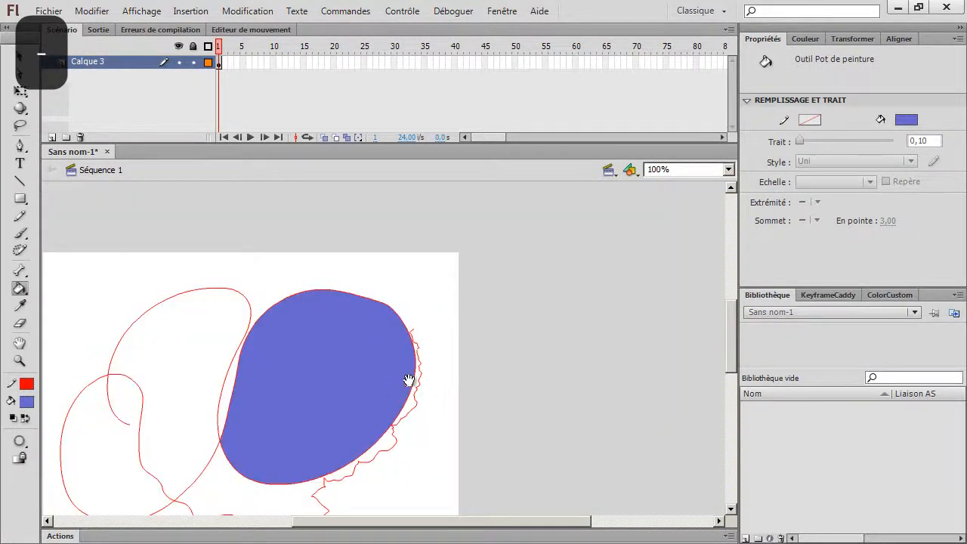
left_click_drag(405, 380, 512, 284)
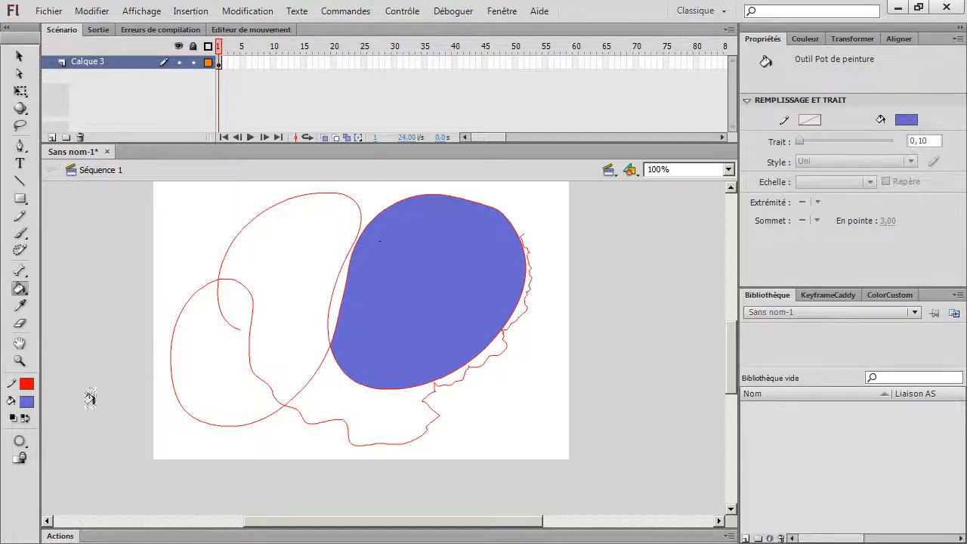
left_click(23, 444)
left_click(62, 489)
left_click(332, 307)
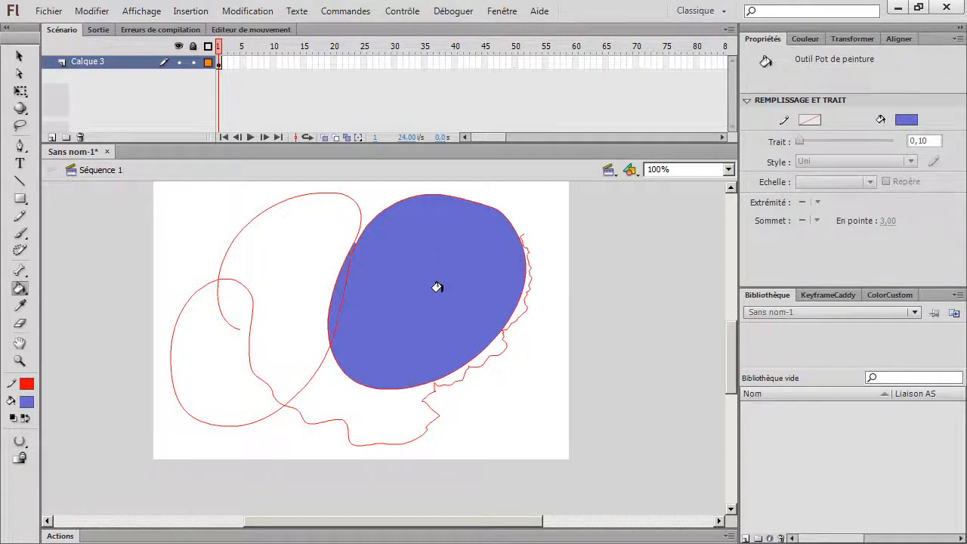
left_click(482, 352)
Switch the Paint Bucket to Ne ferme pas les espaces and fill the jagged strip beside the loop and the area beneath it.
left_click(20, 440)
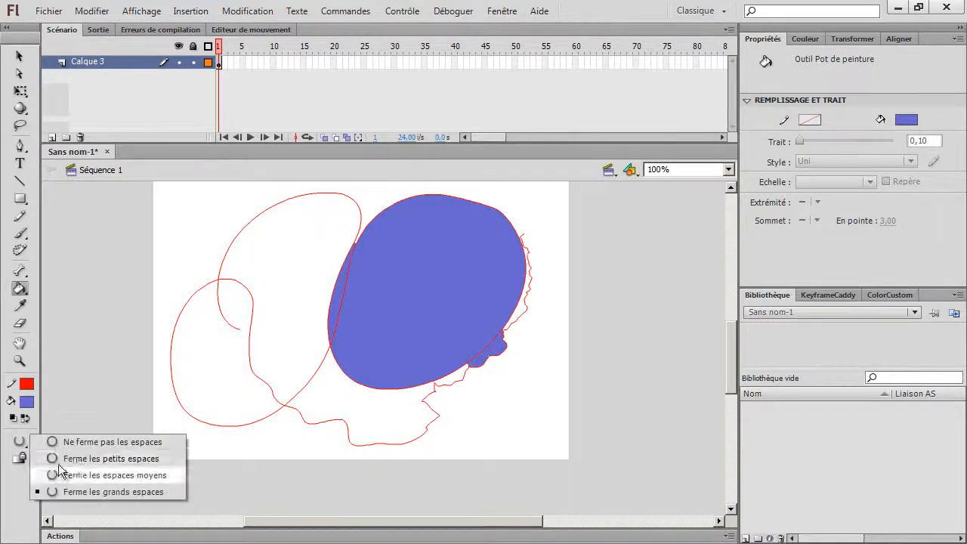
left_click(76, 442)
left_click(509, 311)
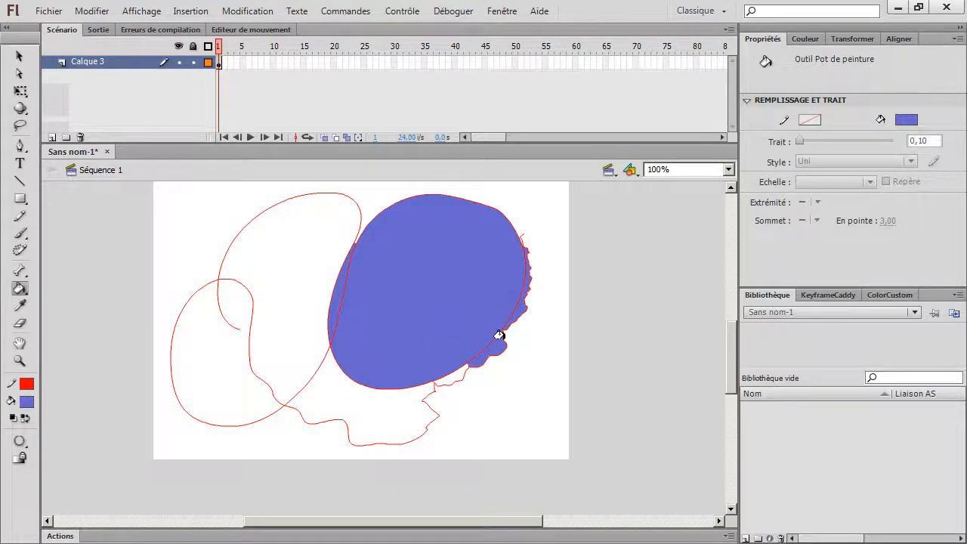
left_click(423, 391)
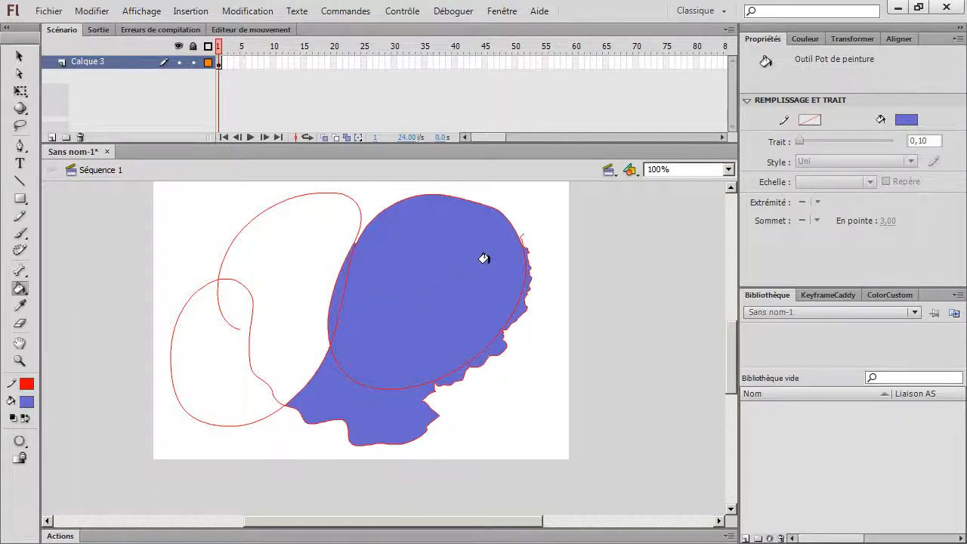
Select all the outlines and fills on the stage with the Free Transform tool and delete them.
right_click(523, 270)
left_click(603, 279)
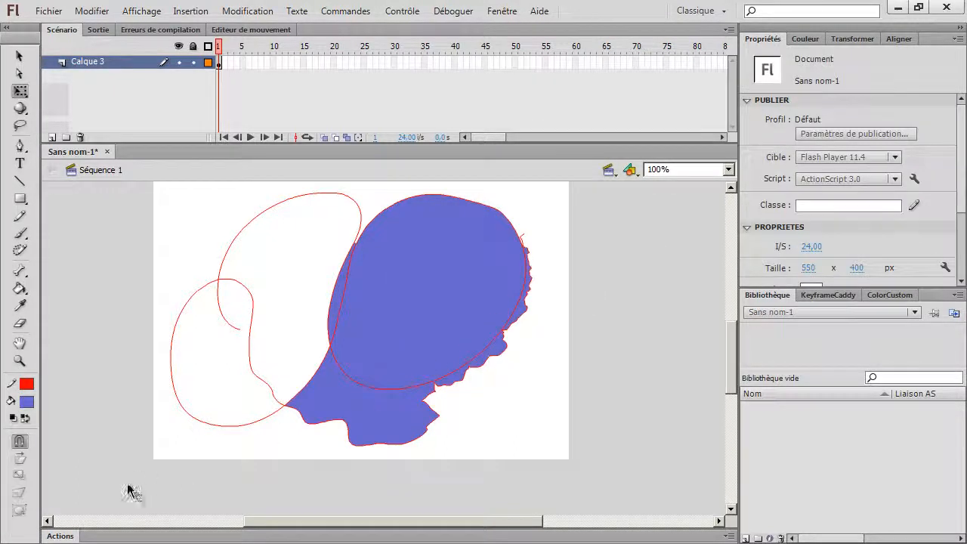
left_click_drag(144, 477, 571, 175)
key("Delete")
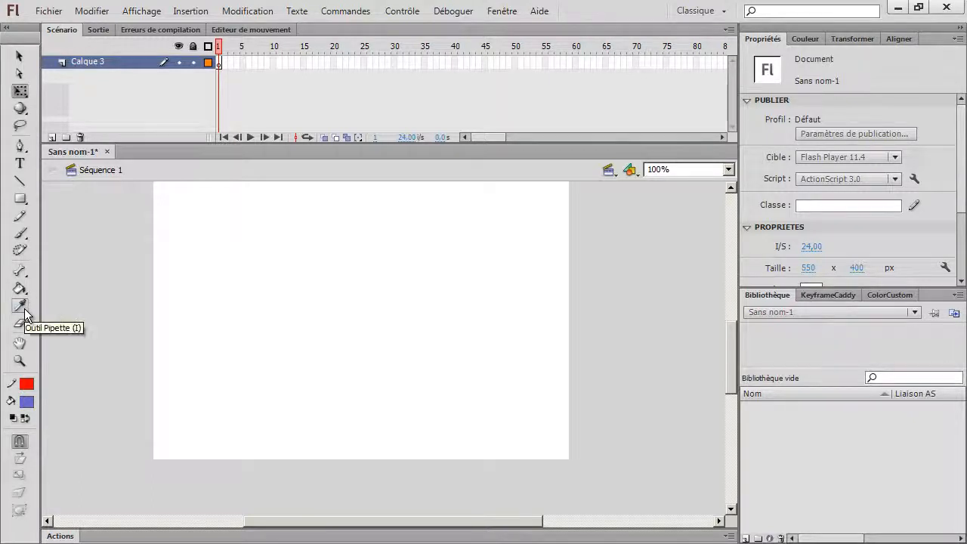
Draw a slate-blue rectangle with a red outline in the left part of the stage and set the fill colour to light green.
left_click(21, 199)
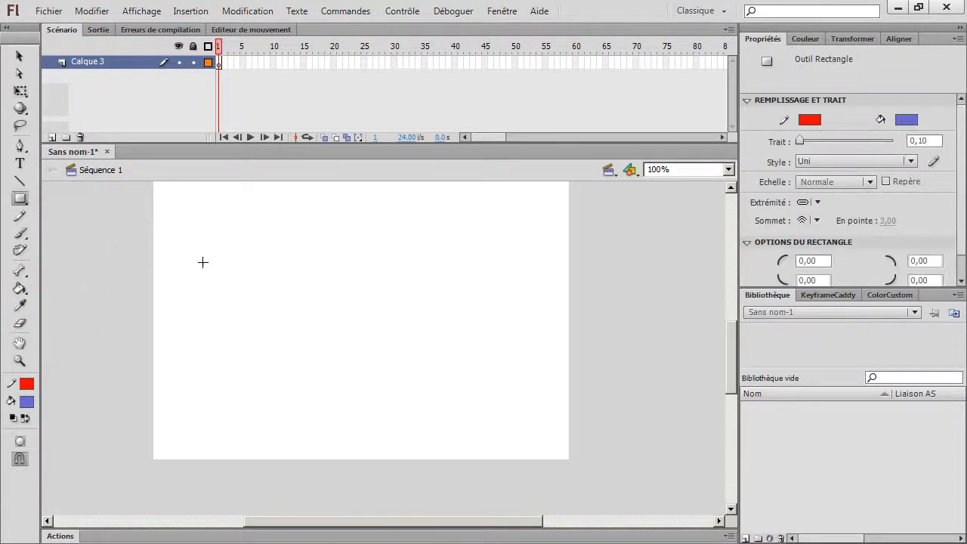
left_click_drag(201, 262, 269, 345)
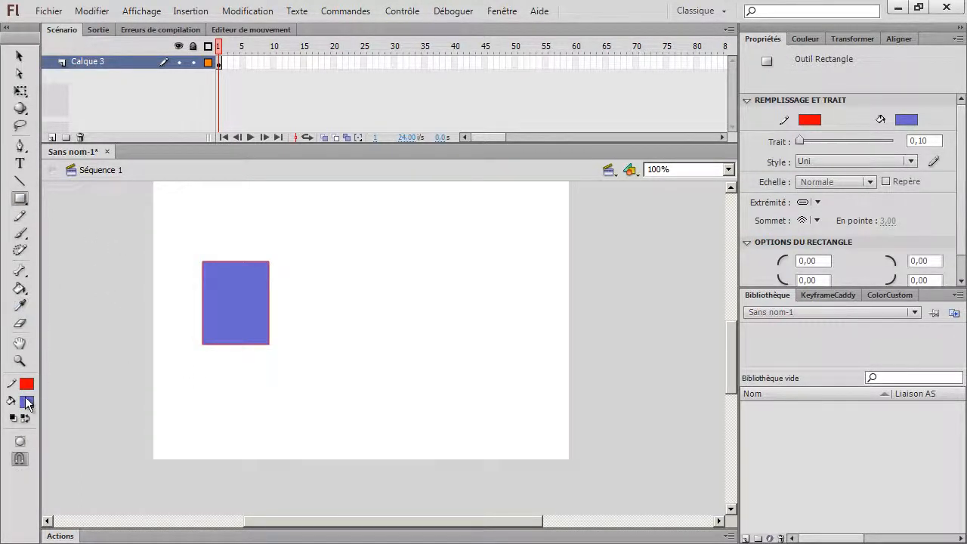
left_click(26, 403)
left_click(41, 295)
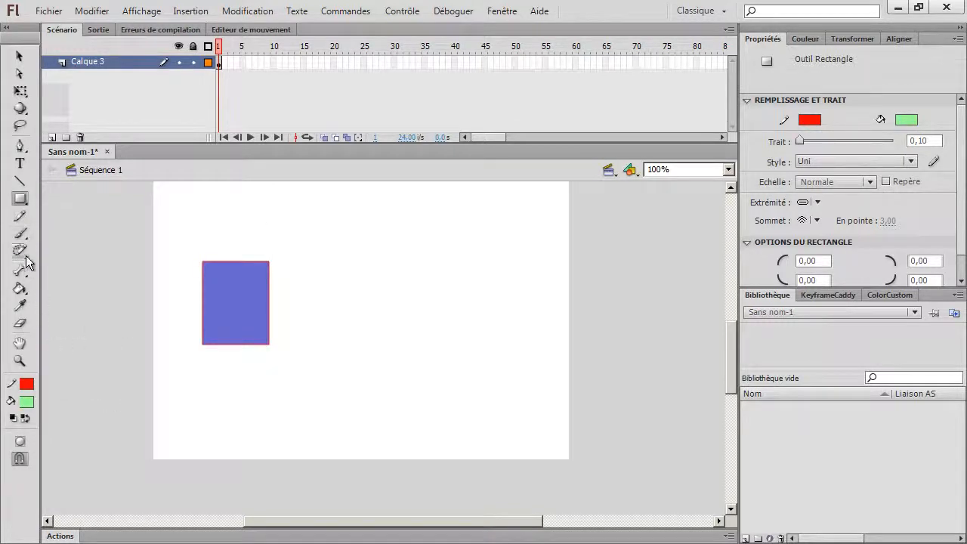
Sample the rectangle's slate-blue fill with the Eyedropper and set the Paint Bucket to Ne ferme pas les espaces.
left_click(22, 306)
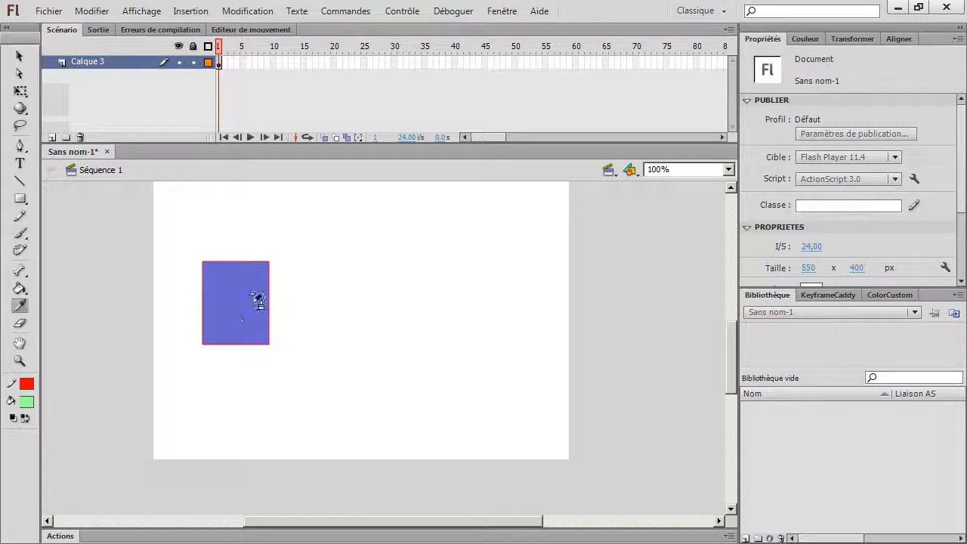
left_click(245, 298)
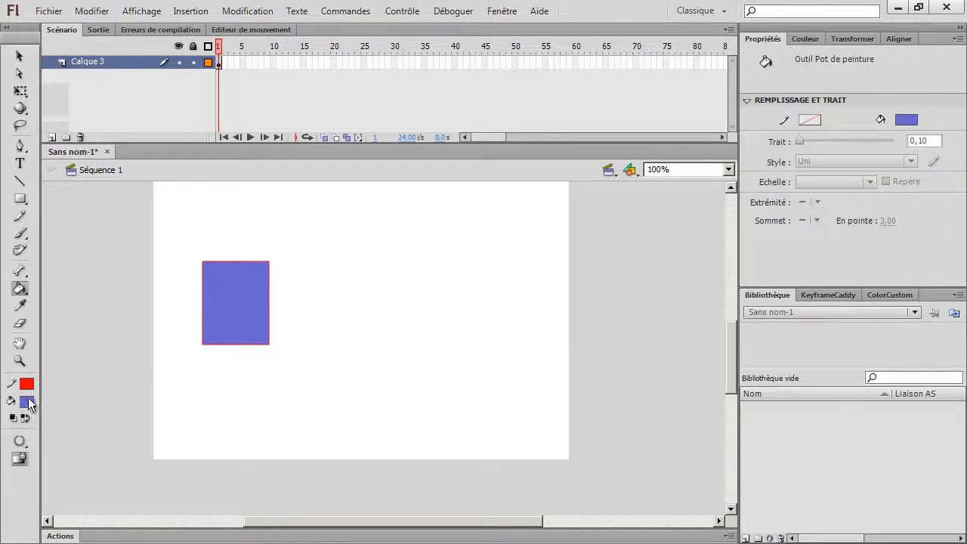
left_click(20, 441)
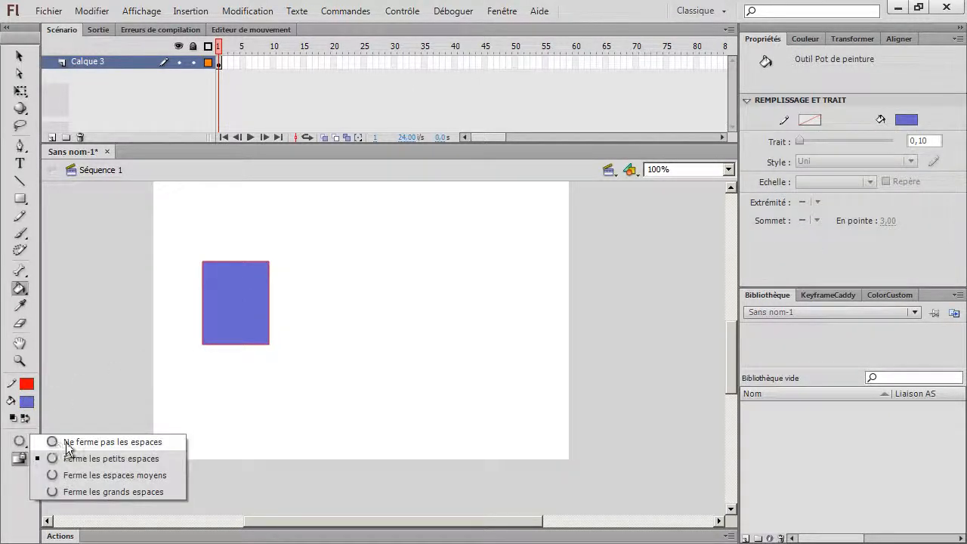
left_click(68, 440)
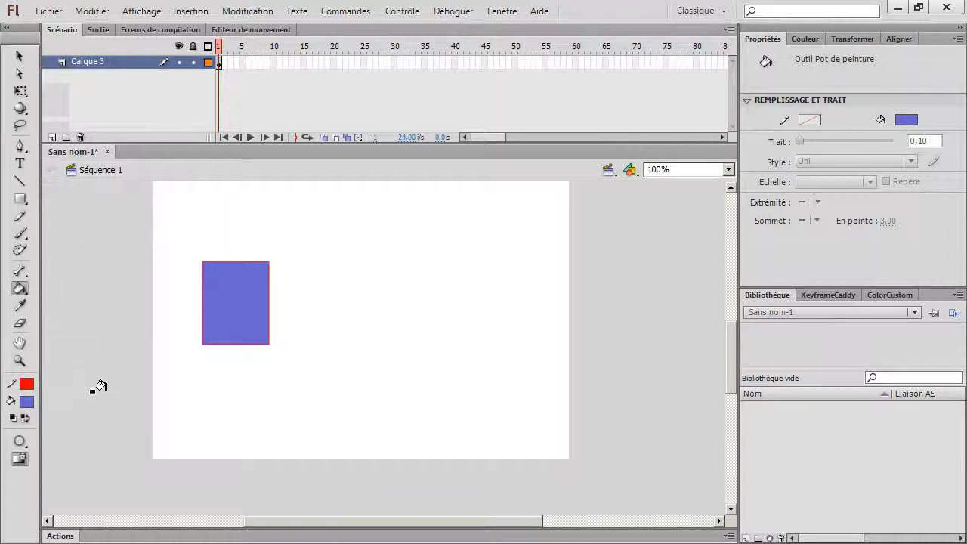
left_click(20, 305)
left_click(213, 279)
Set the Eraser to Efface normalement and use its Robinet option to erase the rectangle's fill and outline.
left_click(23, 327)
left_click(19, 441)
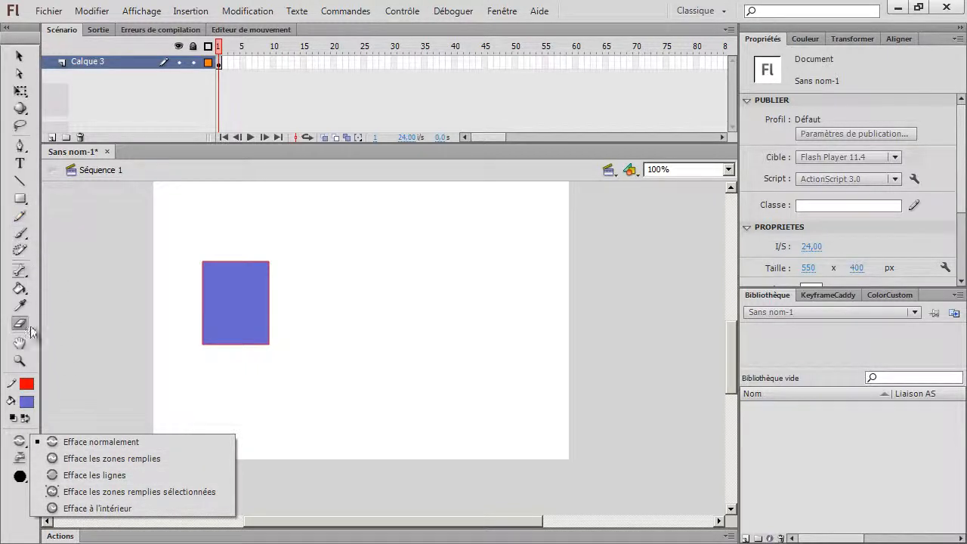
left_click(65, 444)
left_click(20, 476)
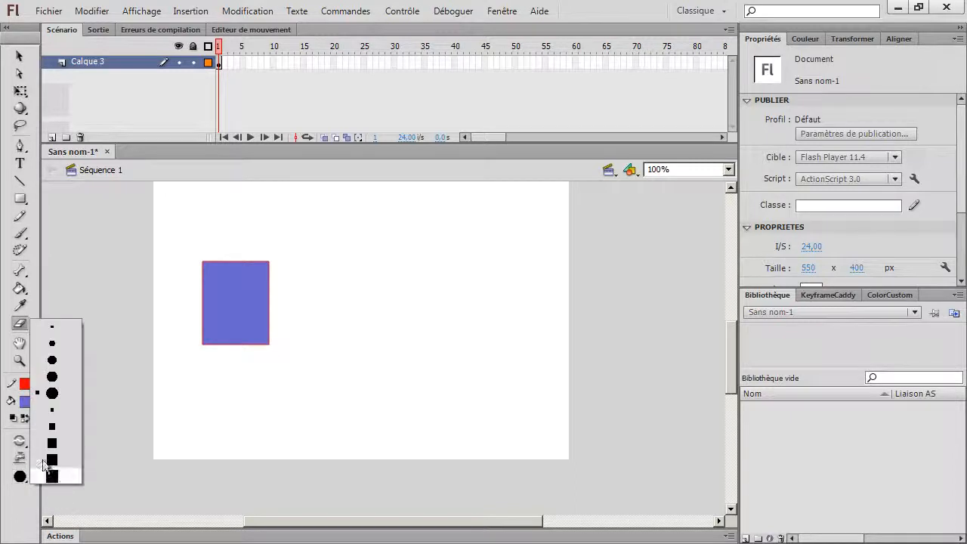
left_click(24, 463)
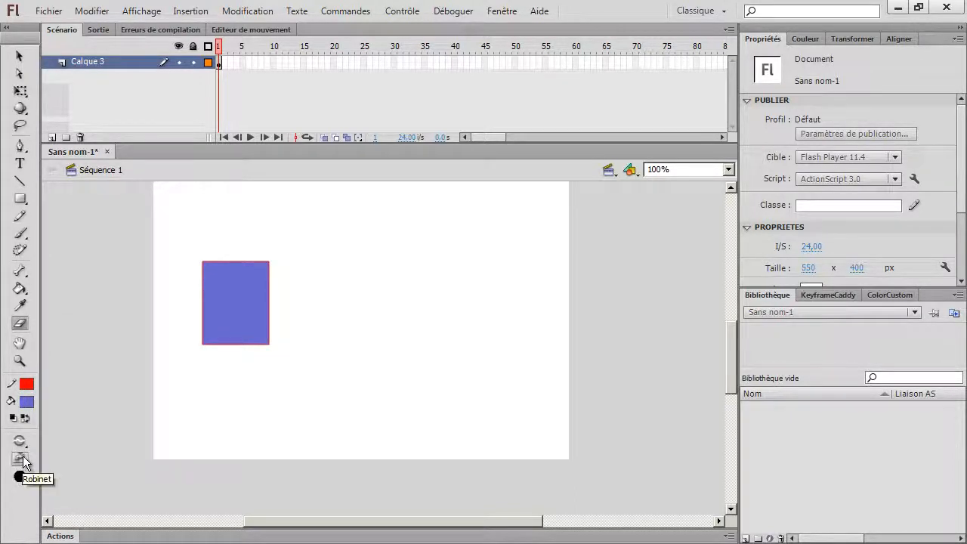
left_click(252, 319)
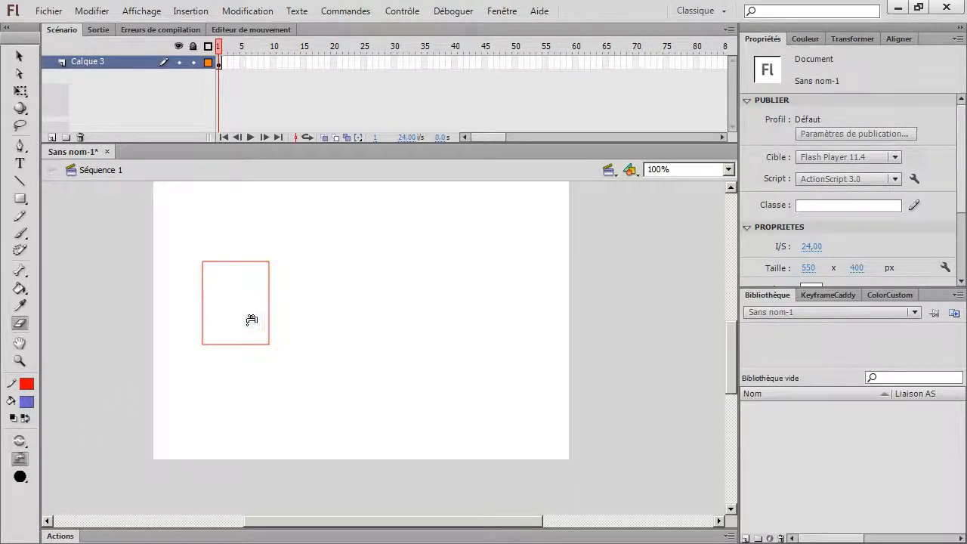
left_click(263, 339)
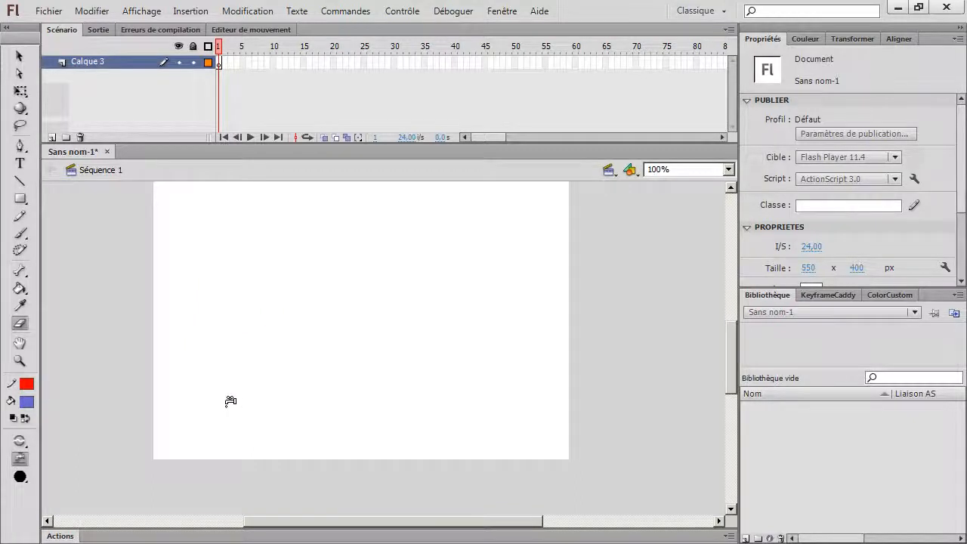
left_click(20, 289)
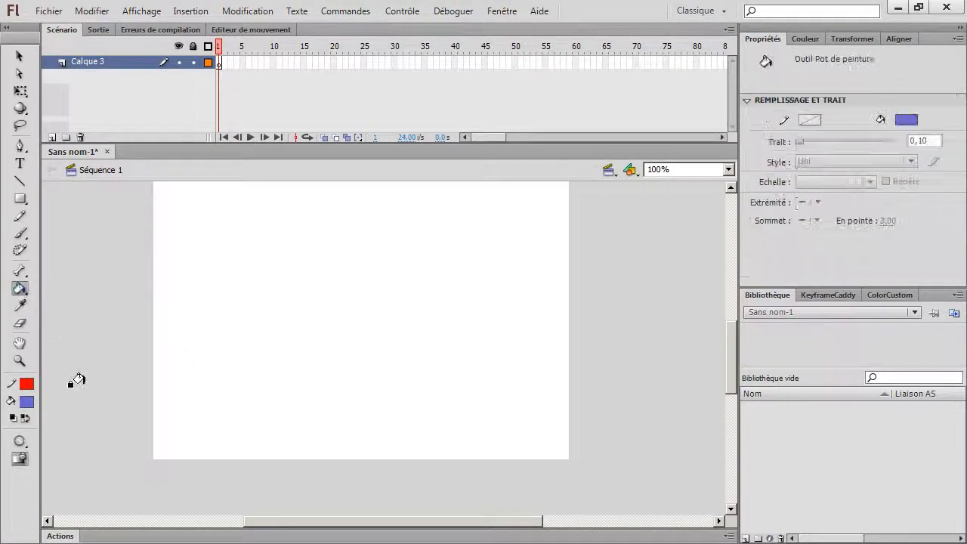
left_click(23, 323)
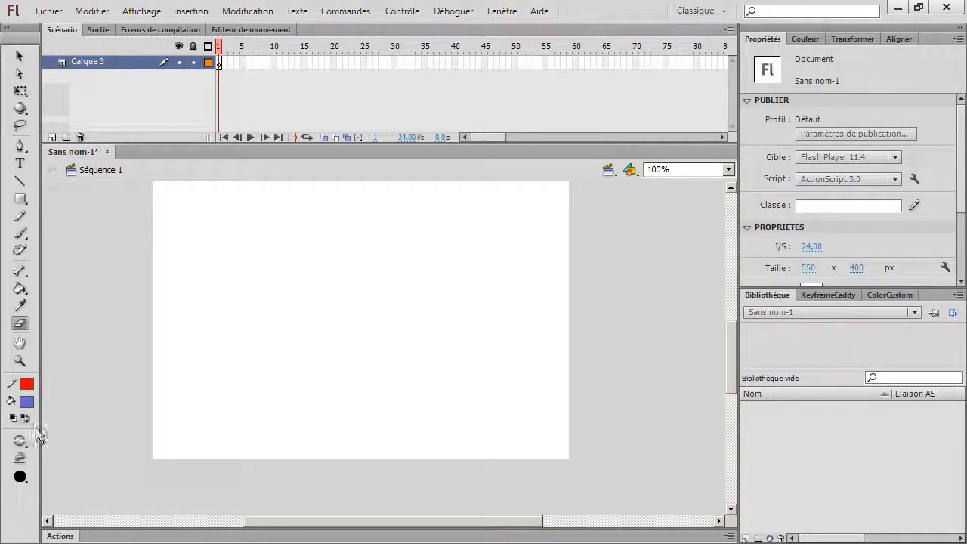
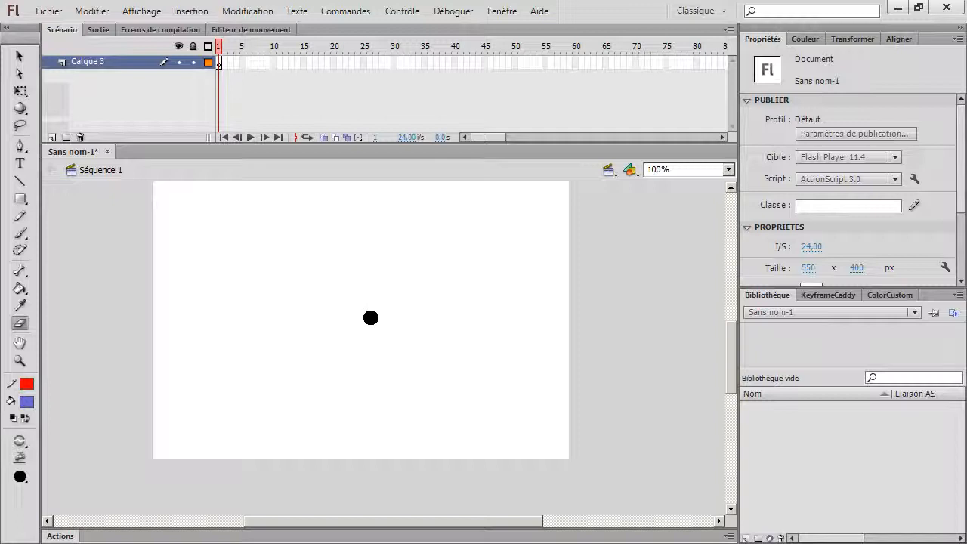
Show ColorCustom, try its Eyedropper, Eraser and fixed colour palette, and slightly enlarge the area it occupies.
left_click(891, 296)
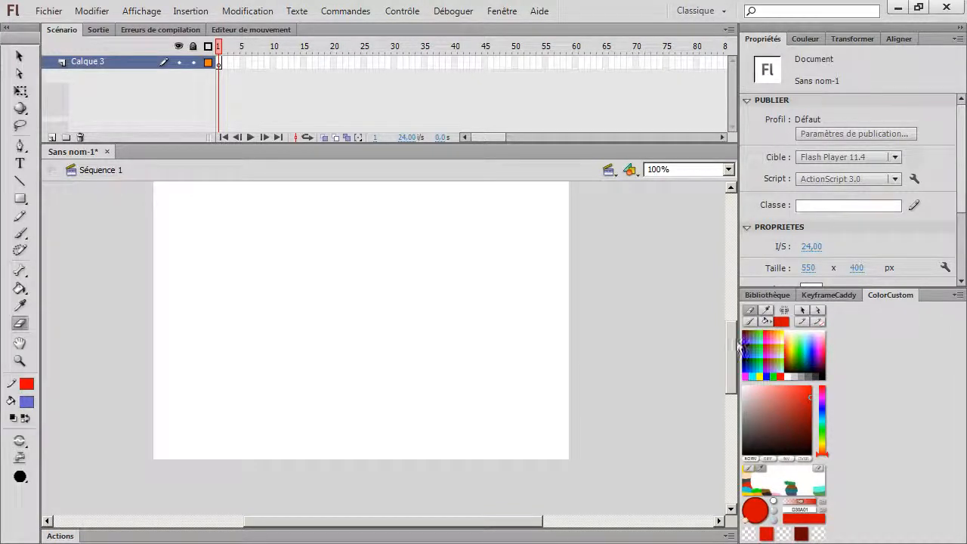
left_click(765, 310)
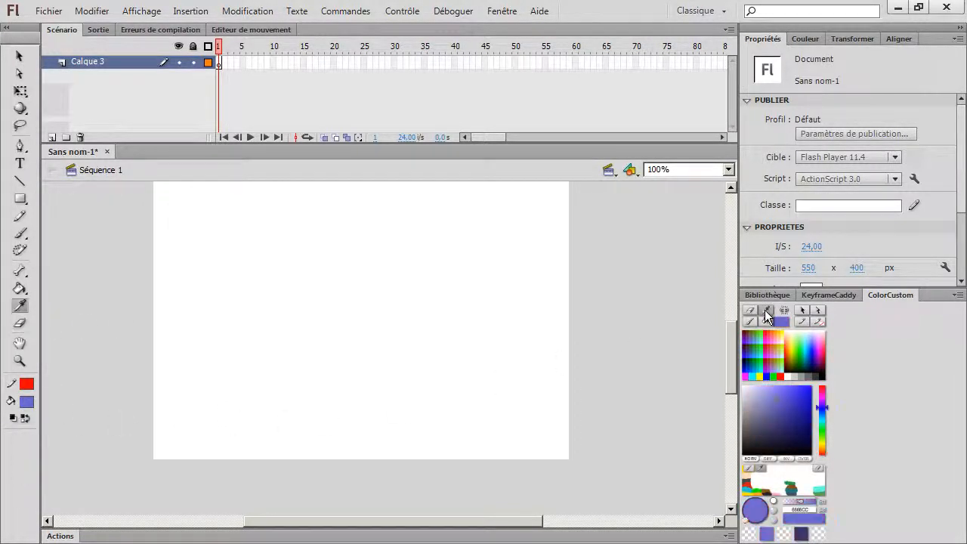
left_click(750, 311)
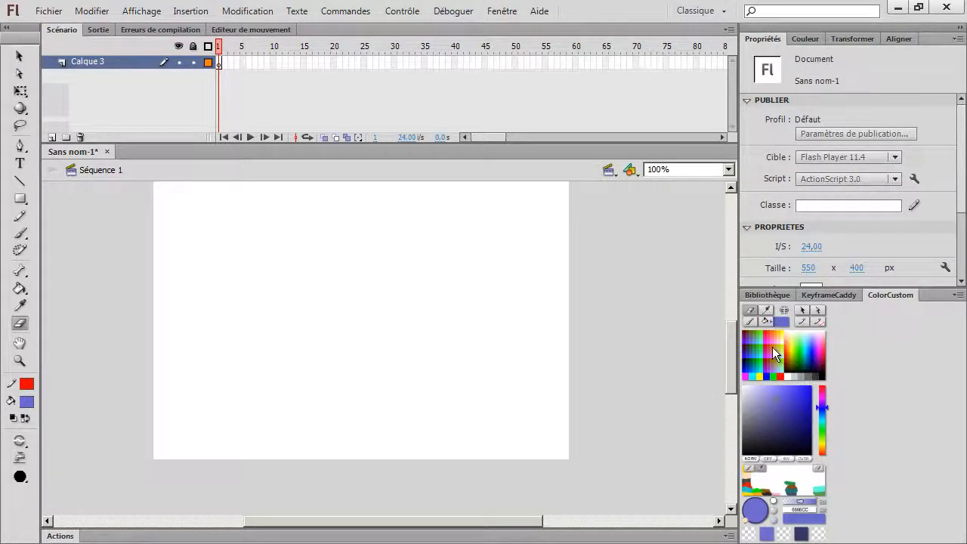
left_click(771, 348)
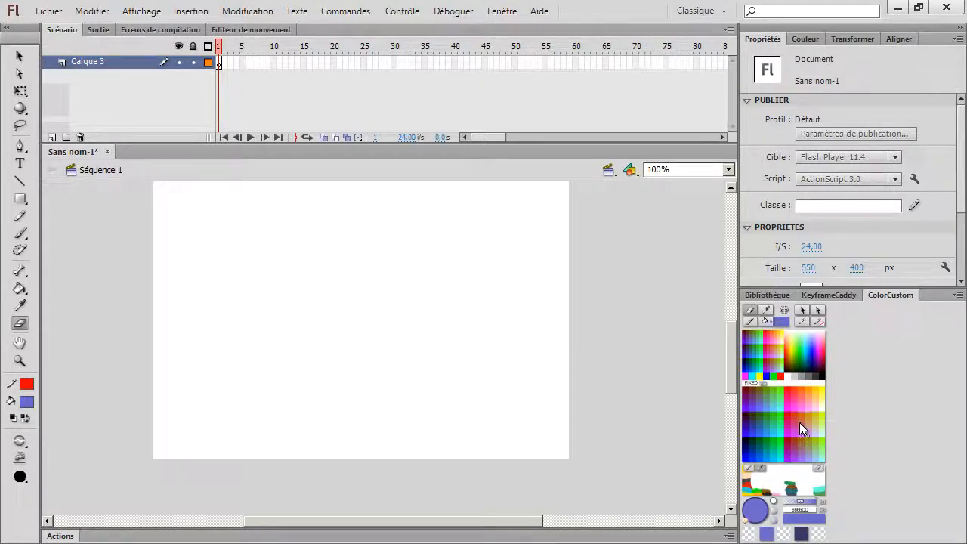
left_click(765, 383)
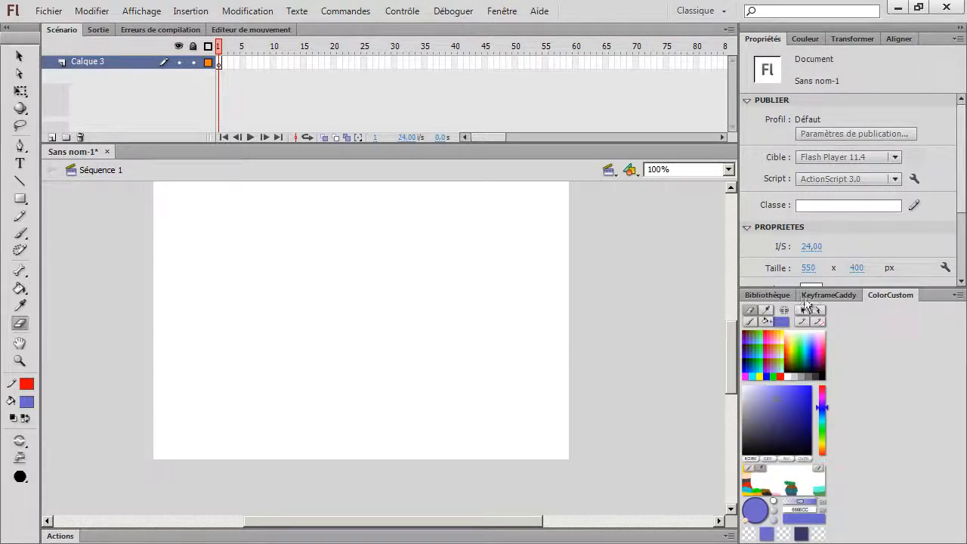
left_click_drag(793, 287, 785, 243)
left_click_drag(788, 311, 789, 280)
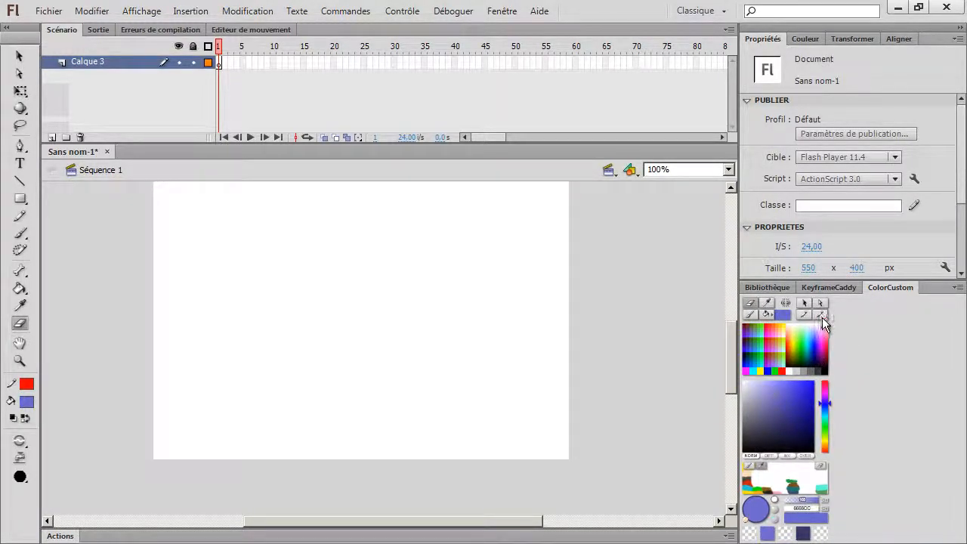
Sketch a long winding red line across the stage with the Pencil.
left_click(21, 216)
mouse_move(238, 290)
left_mouse_down()
mouse_move(472, 277)
mouse_move(301, 444)
mouse_move(335, 173)
mouse_move(453, 393)
left_mouse_up()
middle_click(519, 380)
left_click(482, 427)
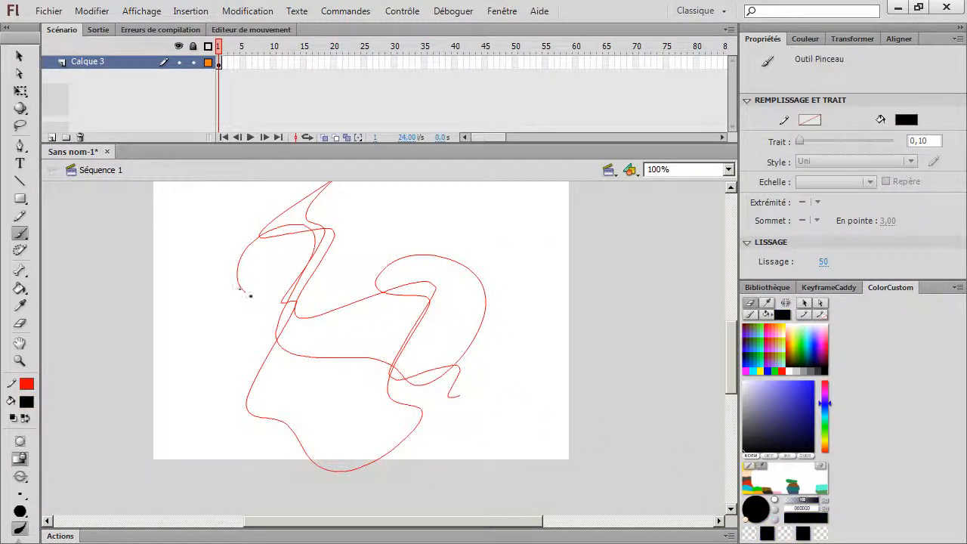
Ink black Brush strokes over the red sketch and remove the red lines with ColorCustom.
mouse_move(240, 288)
left_mouse_down()
mouse_move(319, 253)
mouse_move(263, 388)
mouse_move(385, 467)
mouse_move(434, 389)
mouse_move(383, 343)
left_mouse_up()
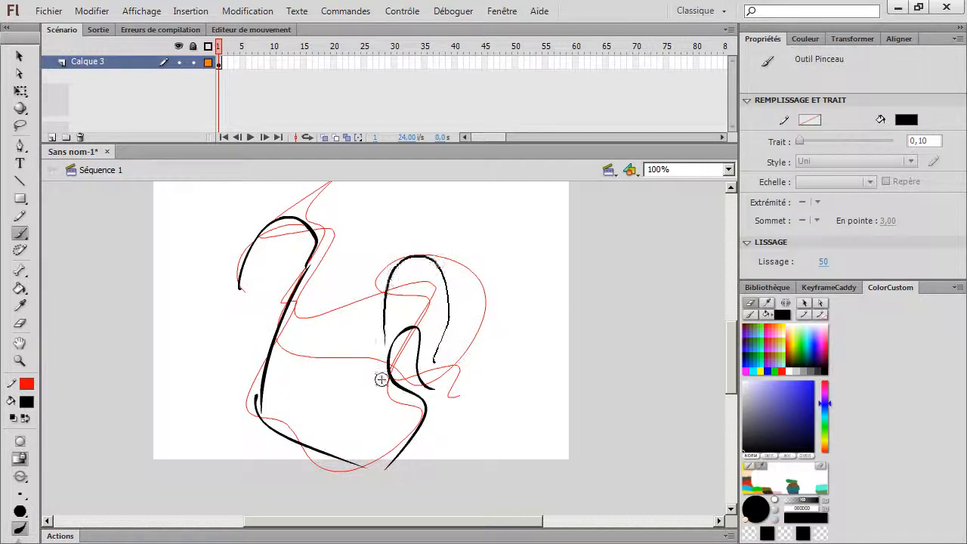
left_click(820, 315)
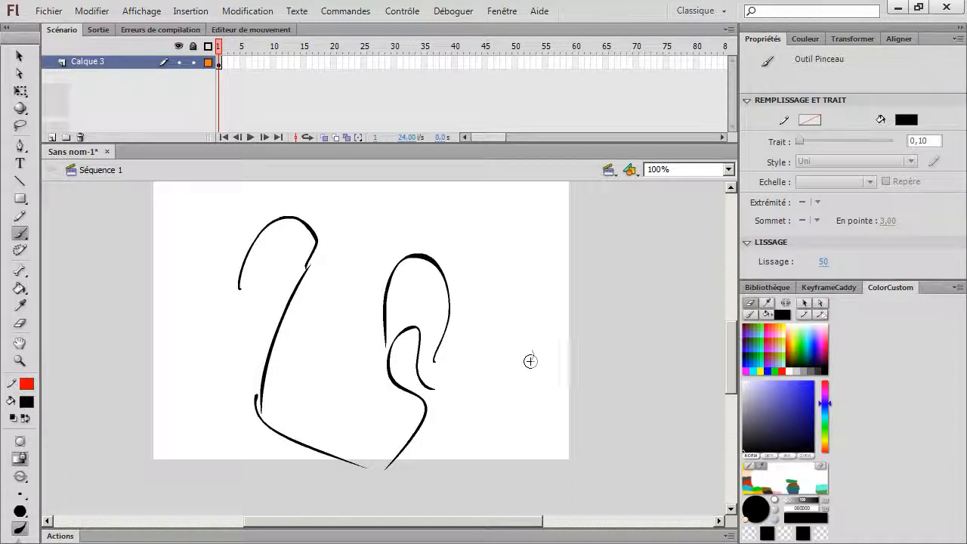
Draw a second winding red Pencil line across the black strokes and remove it again.
key("y")
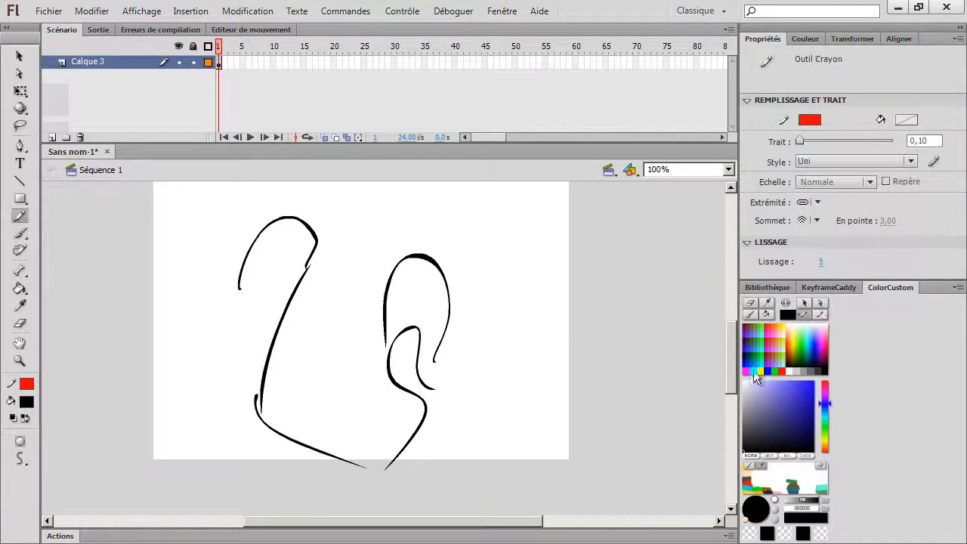
mouse_move(496, 333)
left_mouse_down()
mouse_move(448, 320)
mouse_move(369, 467)
mouse_move(327, 264)
mouse_move(234, 409)
mouse_move(414, 379)
left_mouse_up()
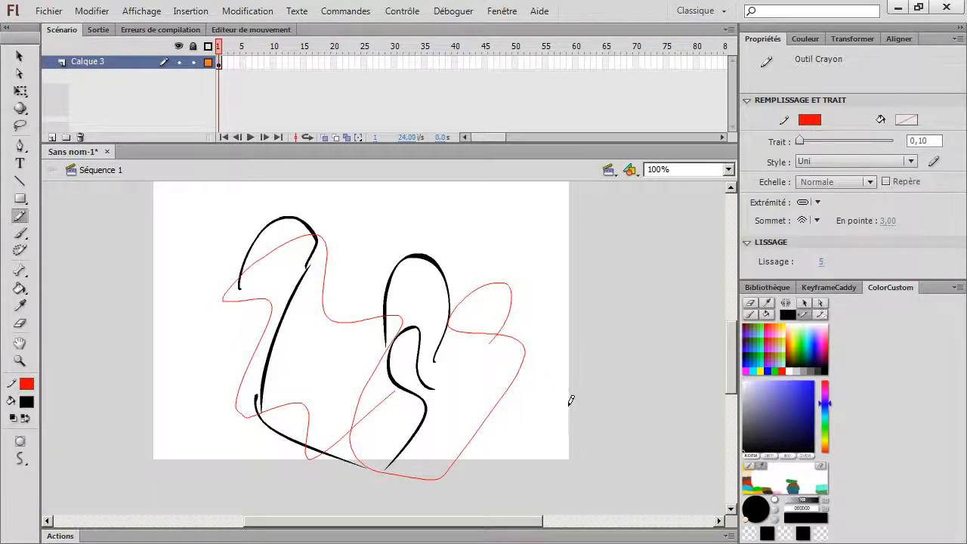
key("ctrl+z")
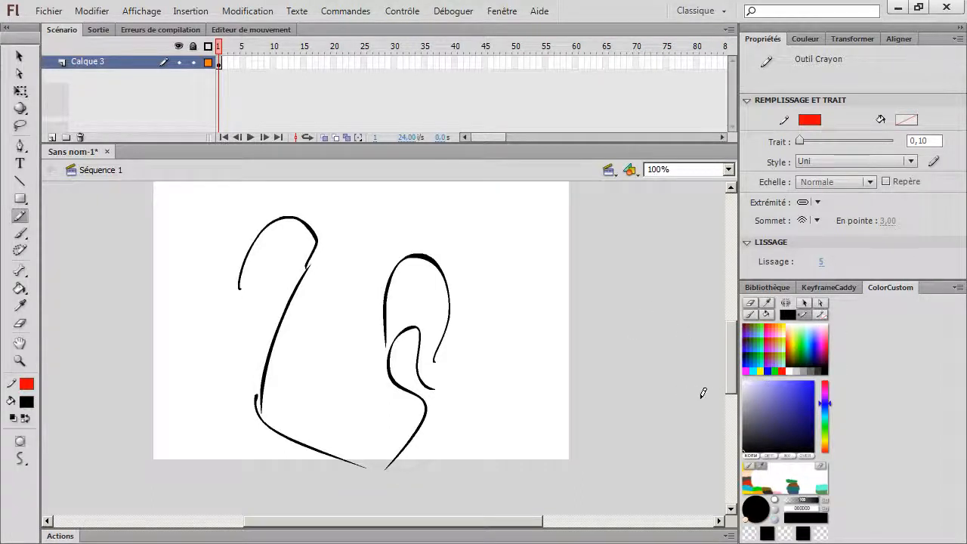
Activate the Paint Bucket with peach fill colour FEDCBA and review the available fill types, keeping Couleur unie.
left_click(767, 314)
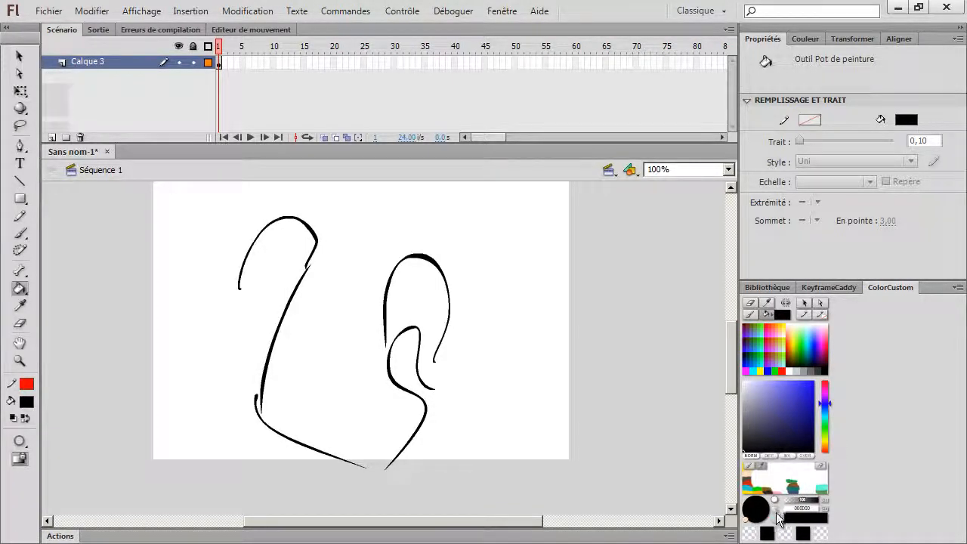
left_click(748, 474)
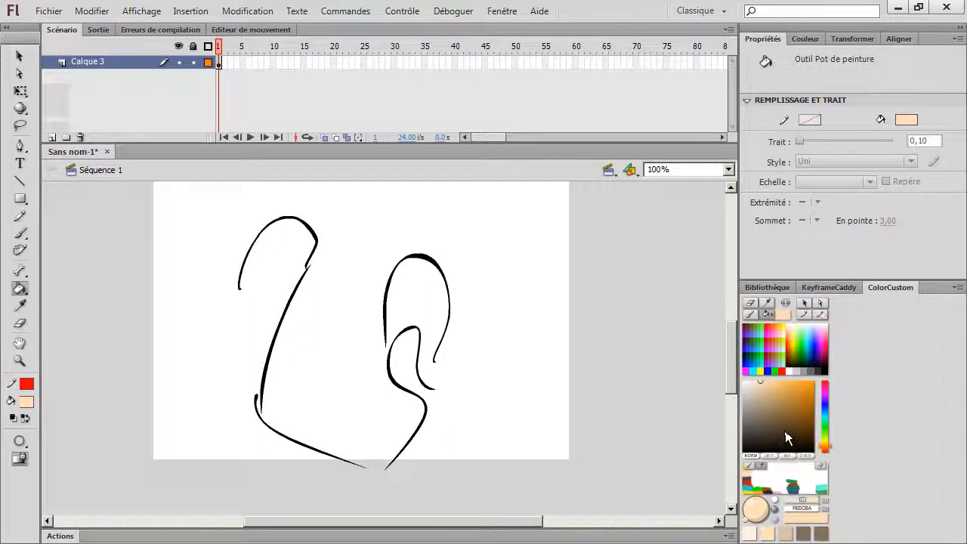
left_click(805, 38)
left_click(847, 56)
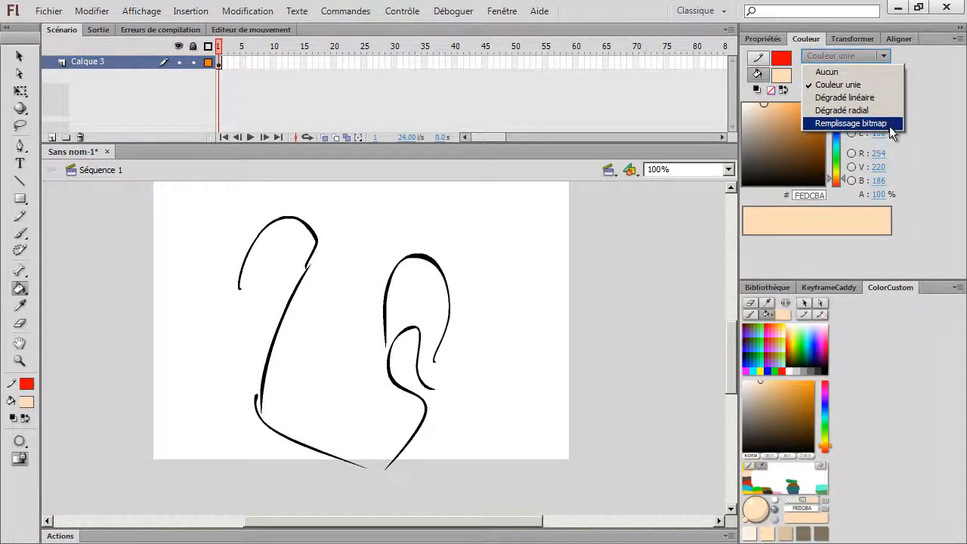
left_click(881, 59)
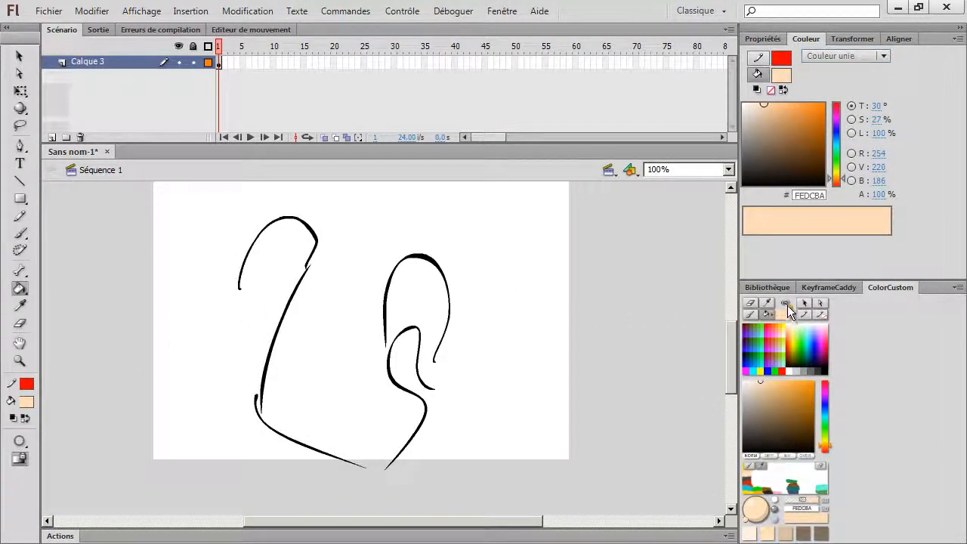
Brush a peach scribble beside the long black curve and set the fill colour to light blue BADAFE.
left_click(20, 232)
mouse_move(237, 339)
left_mouse_down()
mouse_move(241, 368)
mouse_move(208, 442)
mouse_move(231, 456)
left_mouse_up()
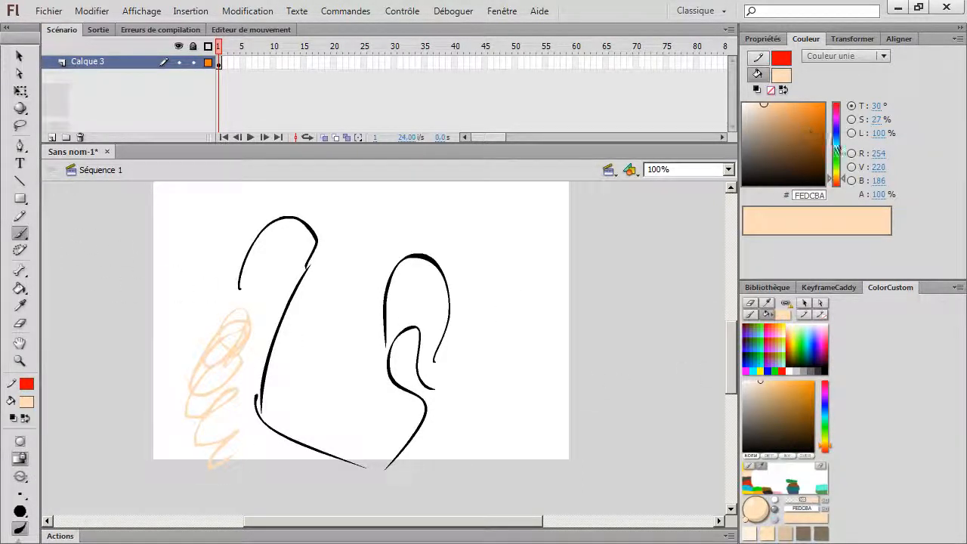
left_click(835, 136)
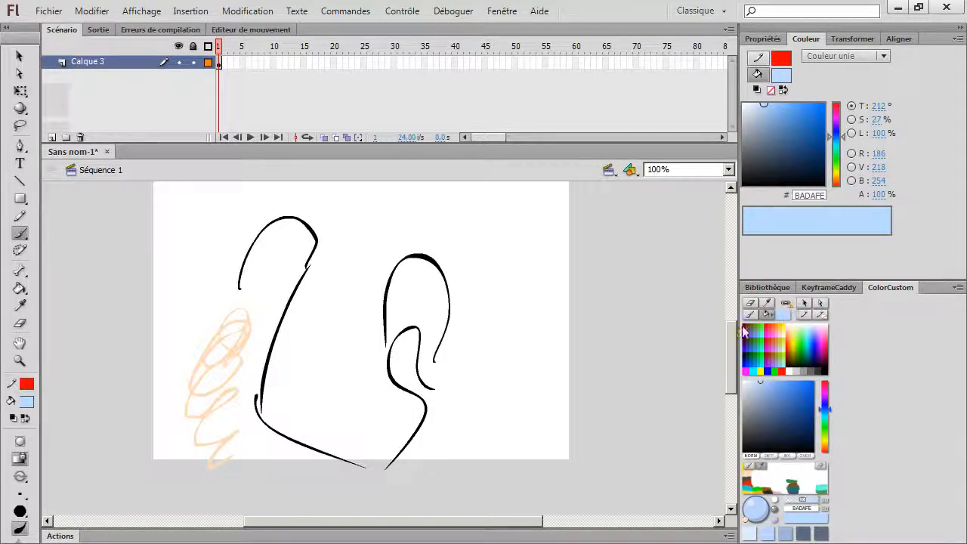
Select all the strokes with the Free Transform tool, move them slightly up and right on the stage, and deselect them.
left_click(608, 329)
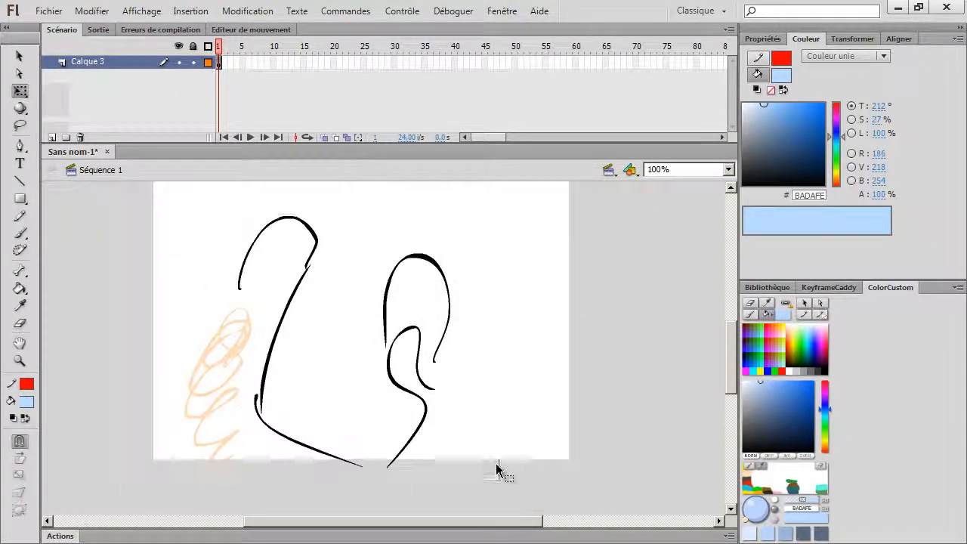
key("ctrl+a")
left_click_drag(384, 302, 497, 279)
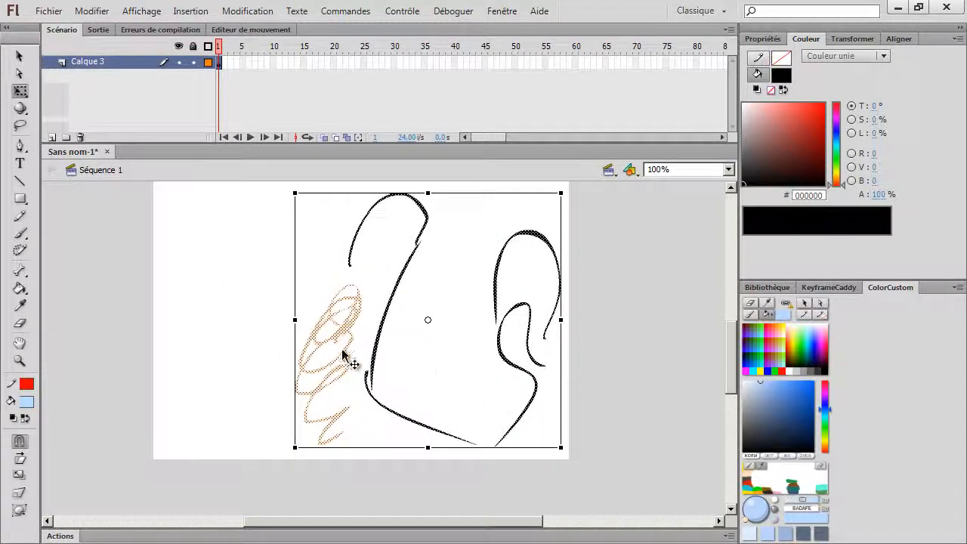
left_click_drag(377, 346, 309, 319)
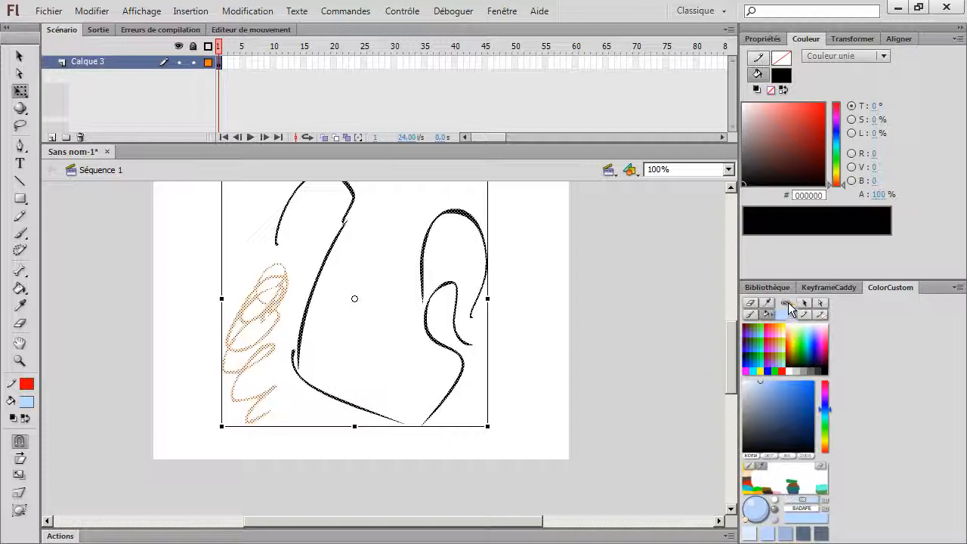
left_click(545, 349)
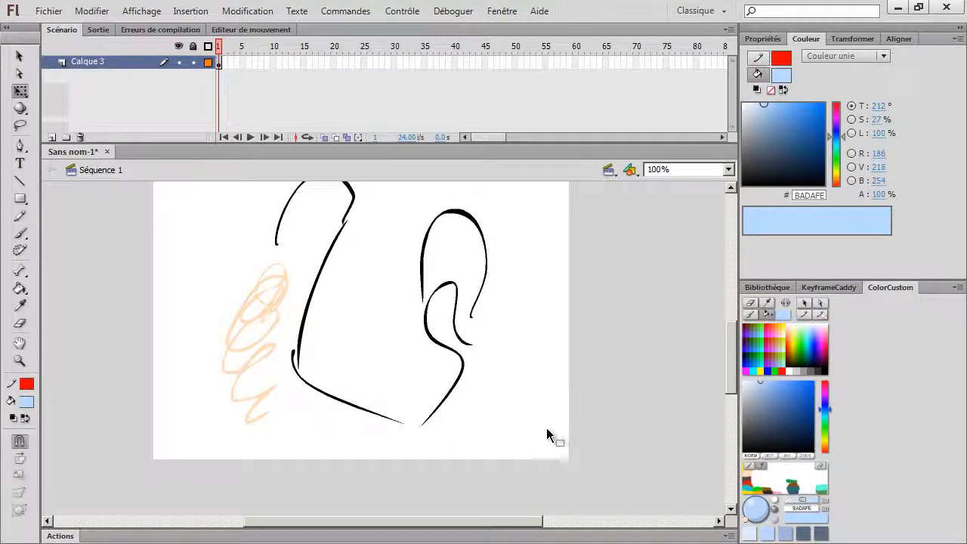
scroll(578, 358, "up", 2)
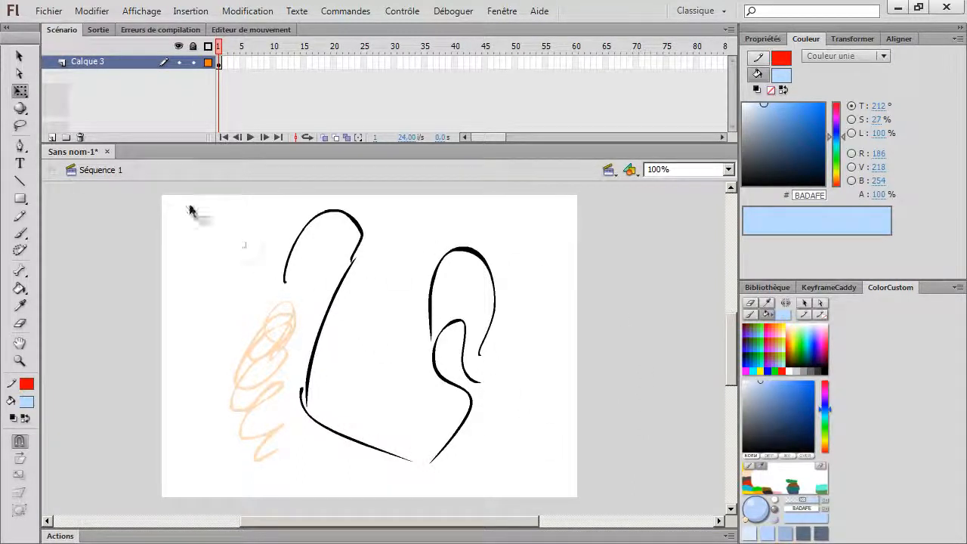
Select and delete all the black and peach strokes, including the leftover fragment near the stage's upper edge.
mouse_move(190, 211)
left_mouse_down()
mouse_move(499, 464)
mouse_move(559, 489)
left_mouse_up()
key("Delete")
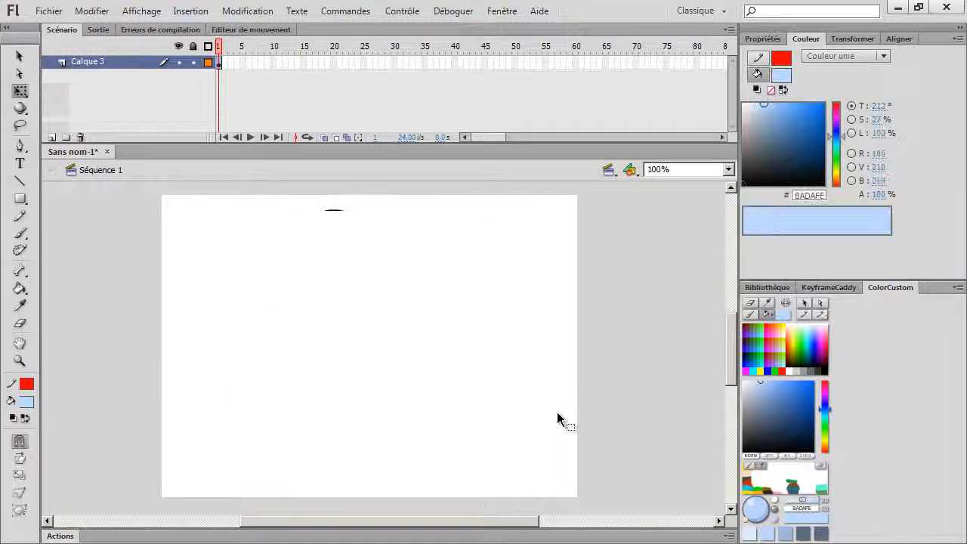
left_click_drag(306, 227, 363, 205)
key("Delete")
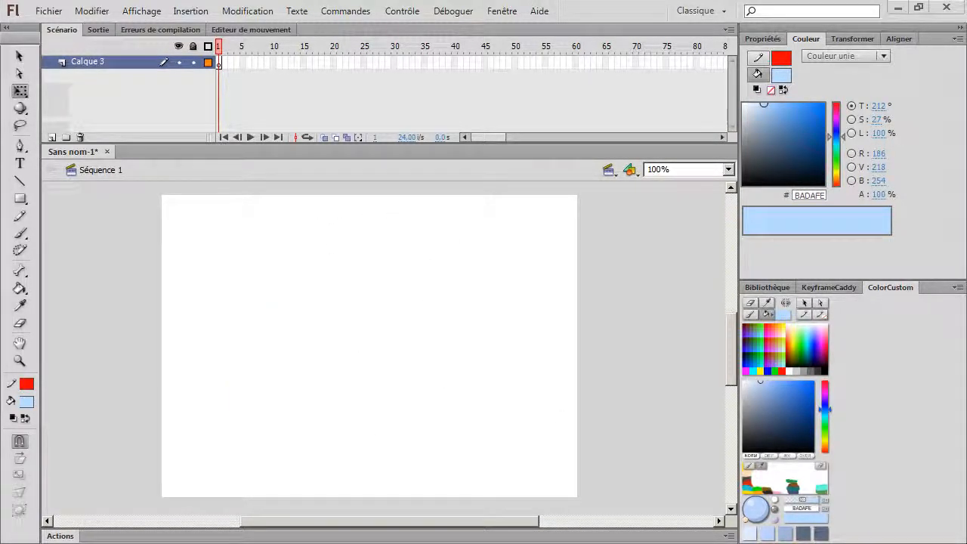
Switch to the Wacom tablet properties, bring the window fully into view and examine the Pro Pen's button assignments.
key("alt+Tab")
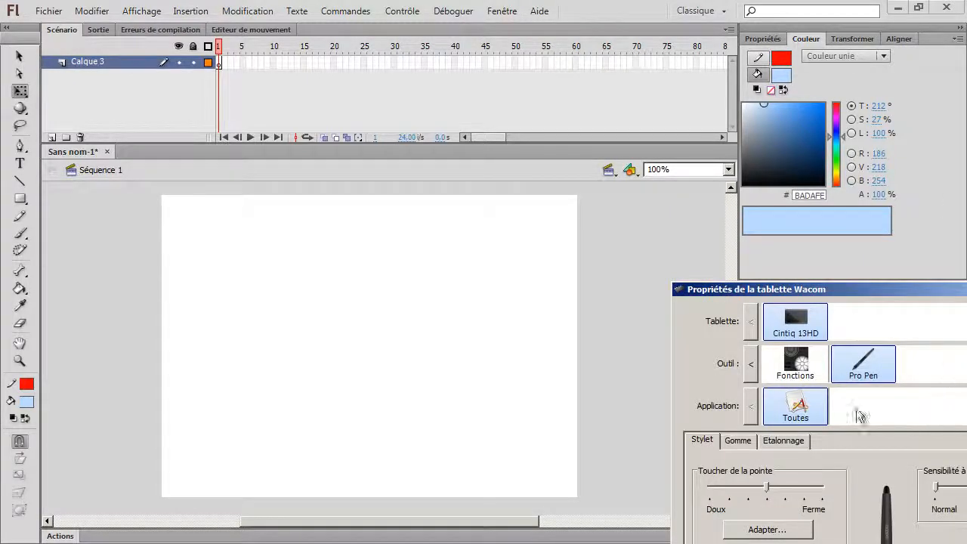
left_click_drag(796, 289, 291, 48)
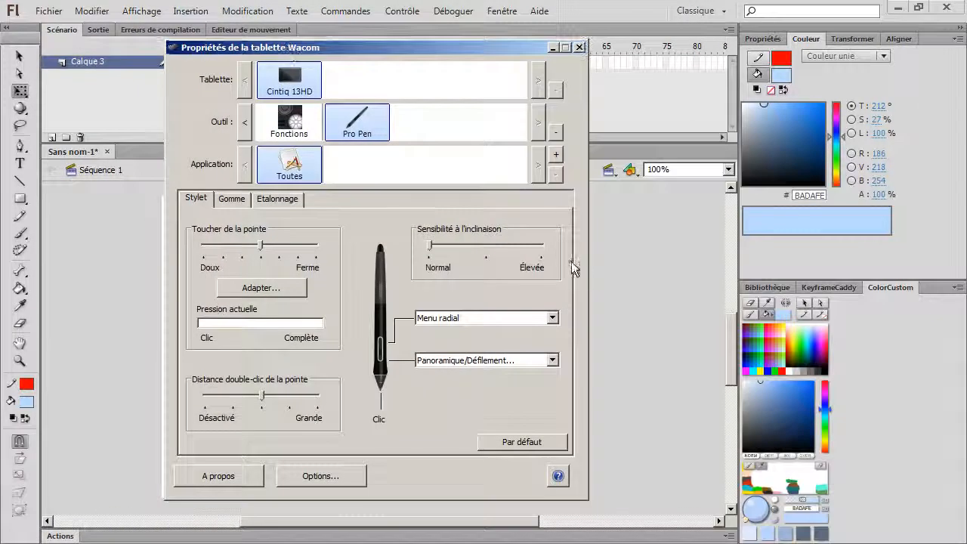
middle_click(581, 352)
left_click(579, 350)
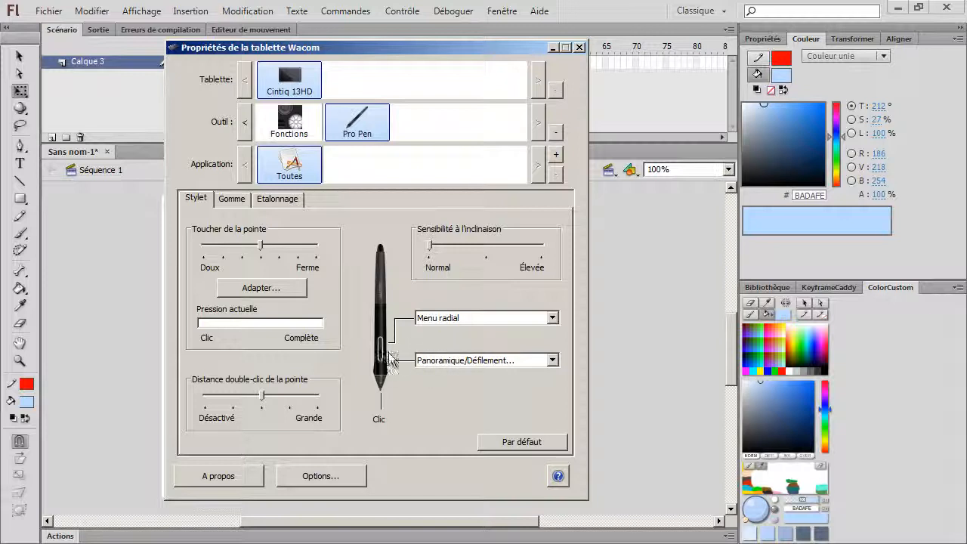
Review the Cintiq 13HD's ExpressKeys and radial menu assignments for Flash, including the Autres submenu, and close the tablet properties.
left_click(302, 132)
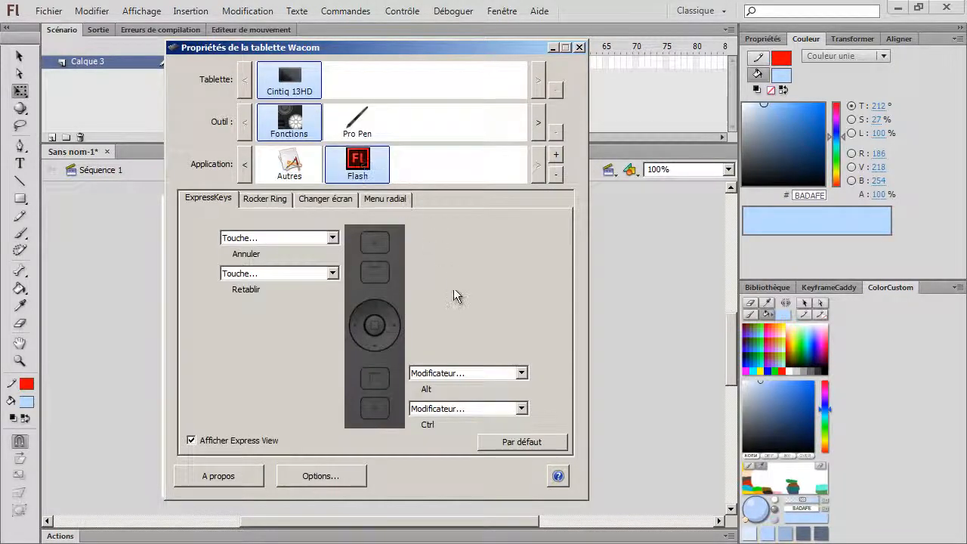
left_click(394, 201)
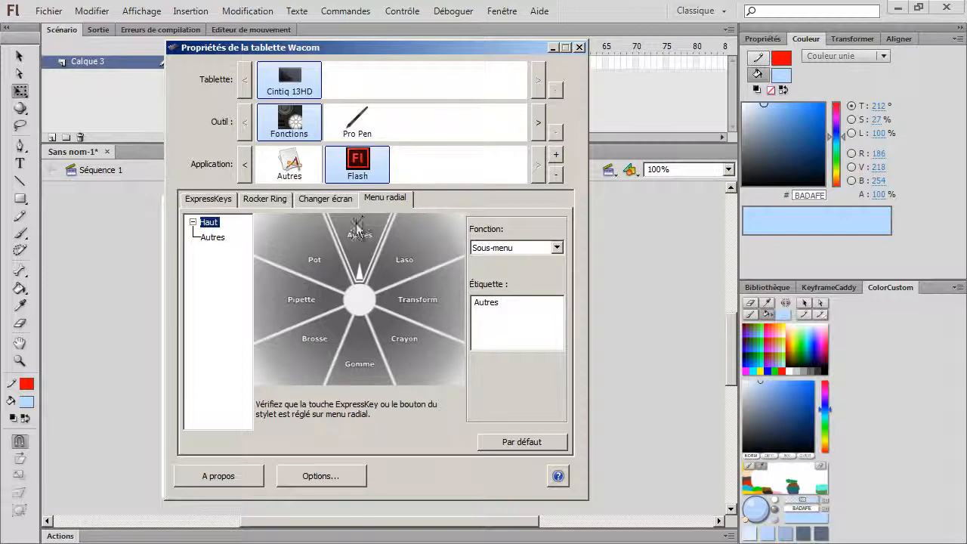
left_click(213, 237)
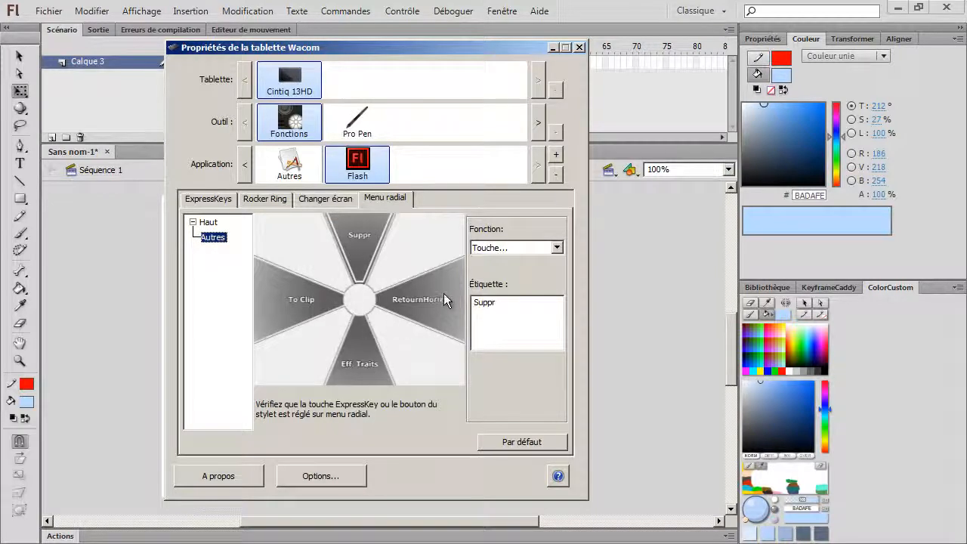
left_click(579, 48)
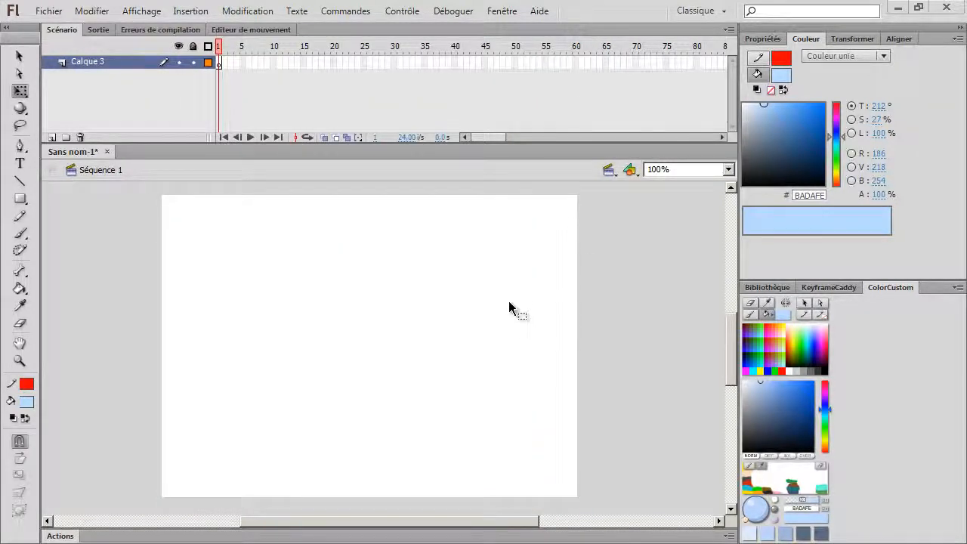
Draw several winding light blue strokes on the empty stage with the Brush tool.
left_click(596, 310)
left_click(472, 373)
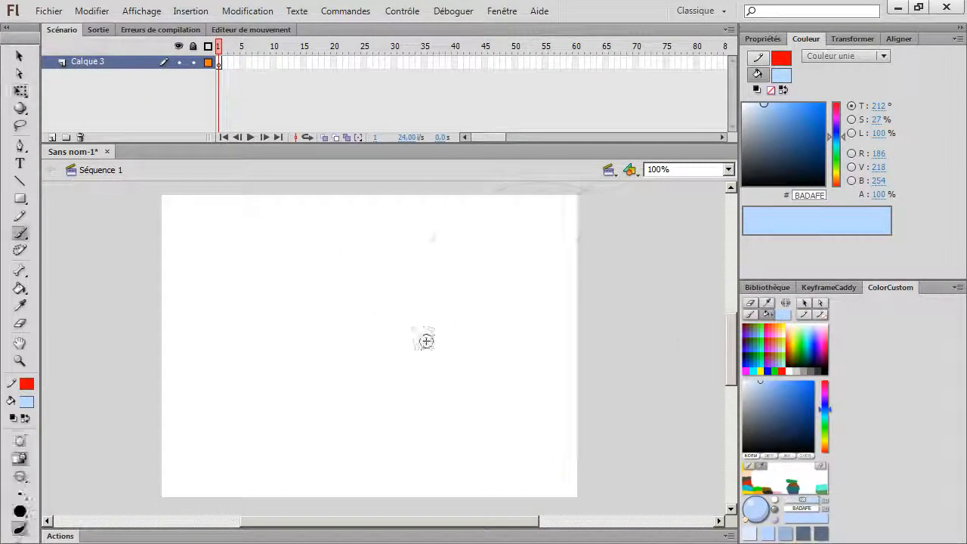
mouse_move(426, 341)
left_mouse_down()
mouse_move(401, 418)
mouse_move(278, 328)
mouse_move(227, 378)
left_mouse_up()
Select all the light blue strokes with the Free Transform tool, flip them horizontally with RetournHoriz and move them right and slightly up.
left_click(506, 324)
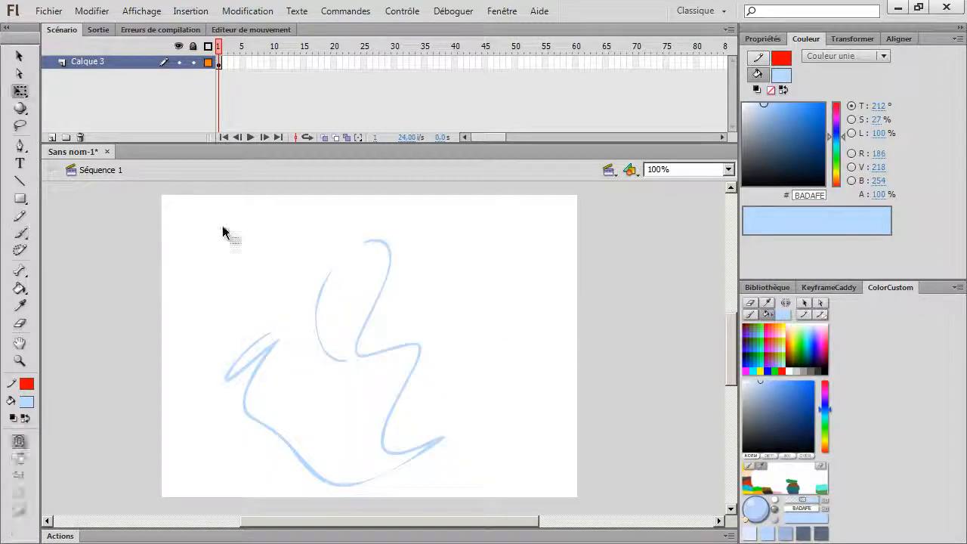
left_click_drag(179, 220, 508, 520)
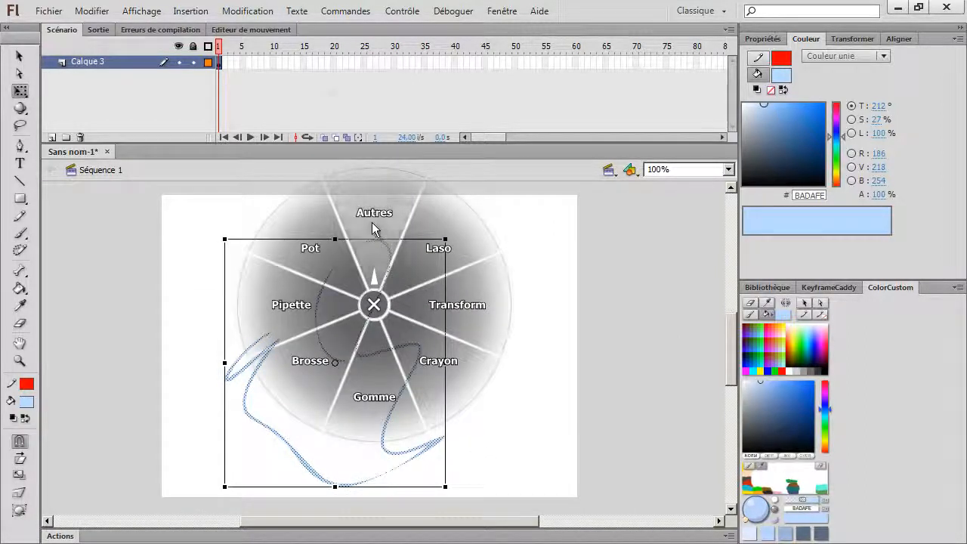
left_click(371, 219)
left_click(431, 371)
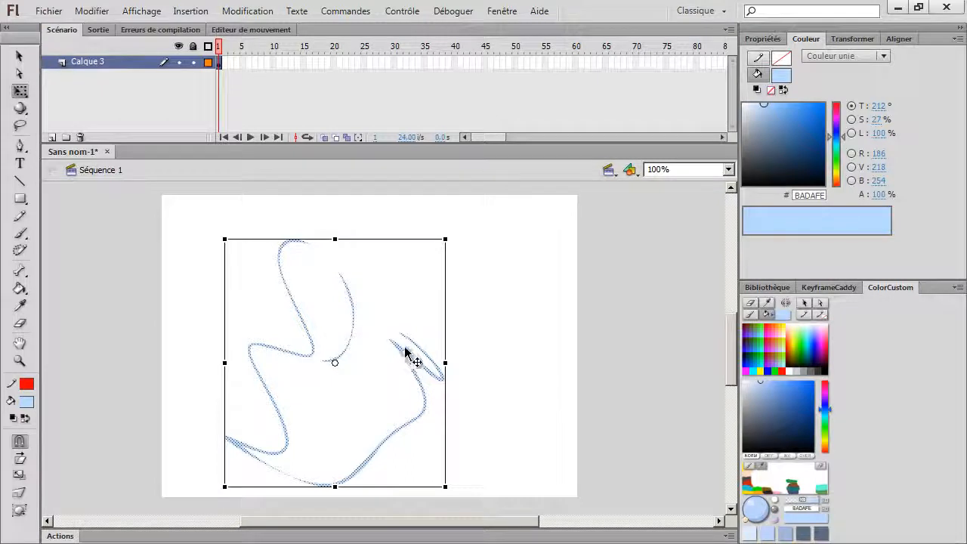
left_click_drag(405, 351, 474, 340)
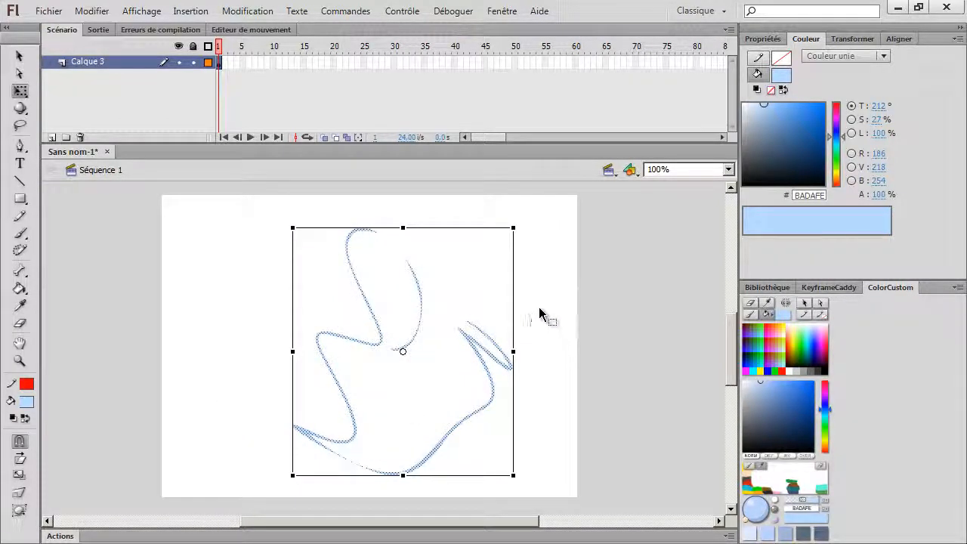
Delete the selected flipped light blue strokes with the tablet's Suppr shortcut.
left_click(548, 308)
left_click(536, 404)
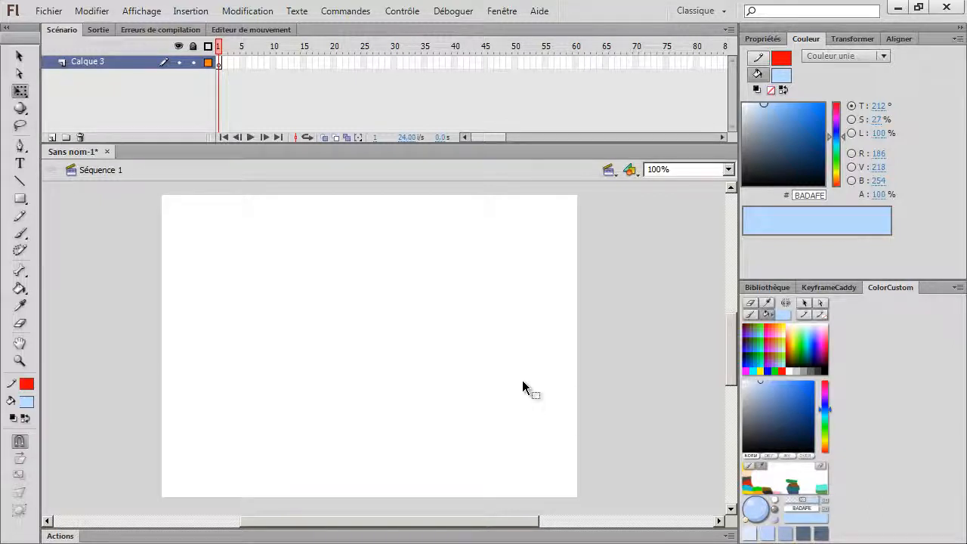
Run the tablet's Eff. Traits shortcut from the Autres group on the stage.
left_click(475, 317)
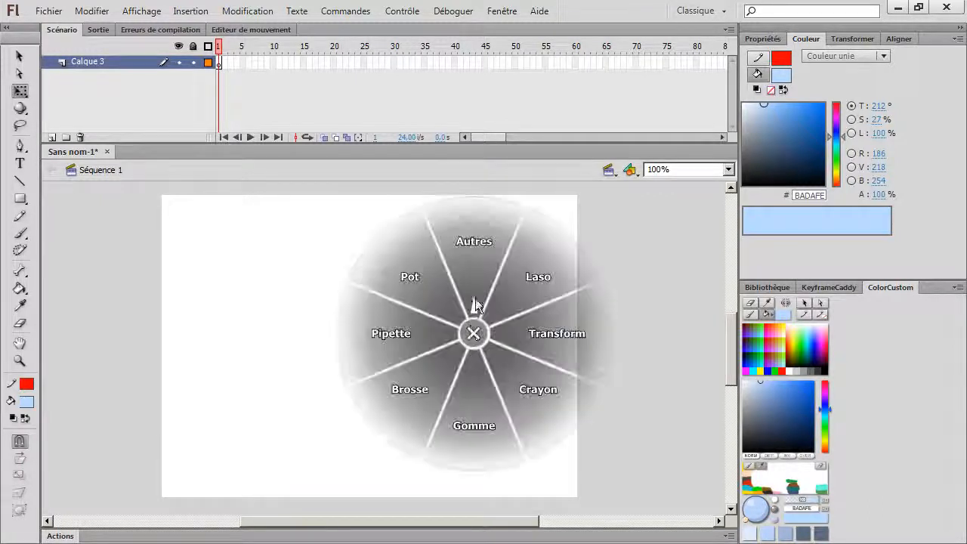
left_click(478, 307)
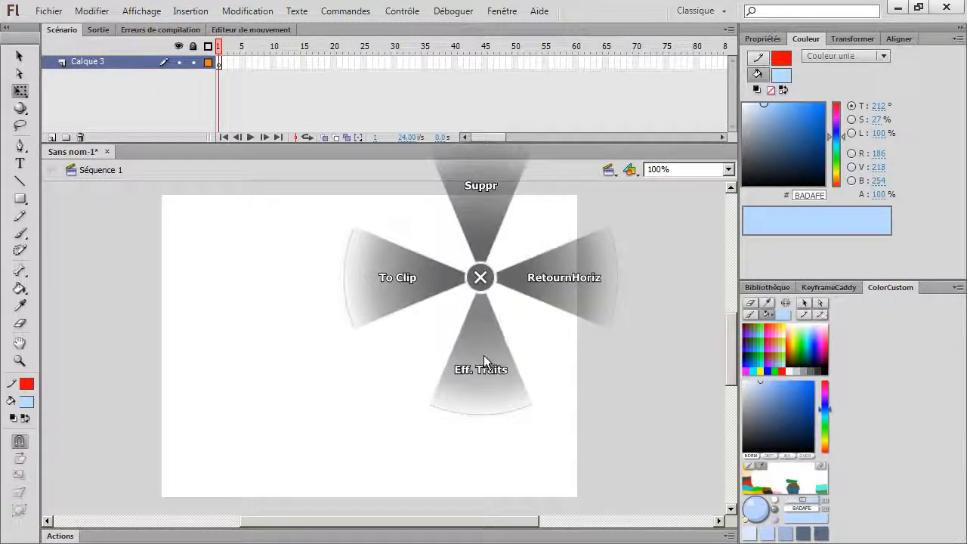
left_click(483, 336)
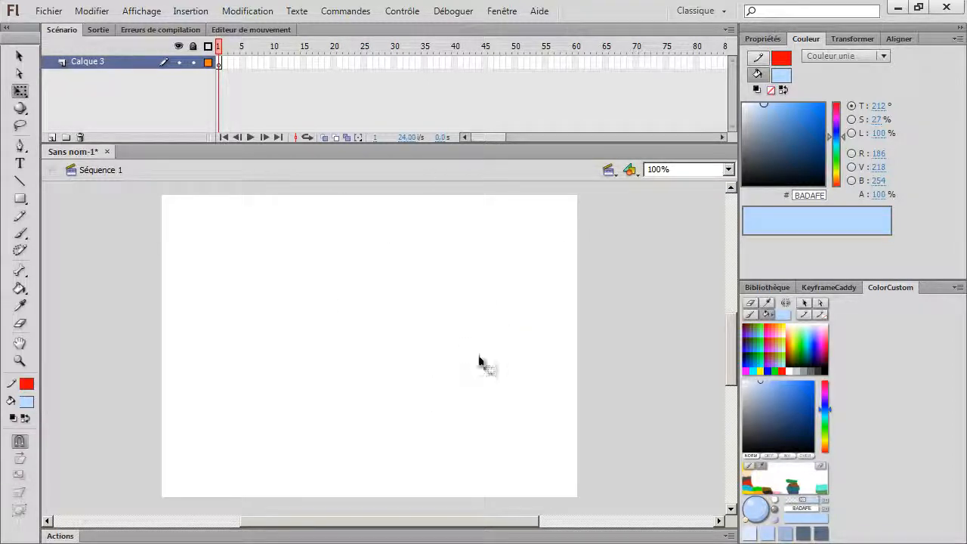